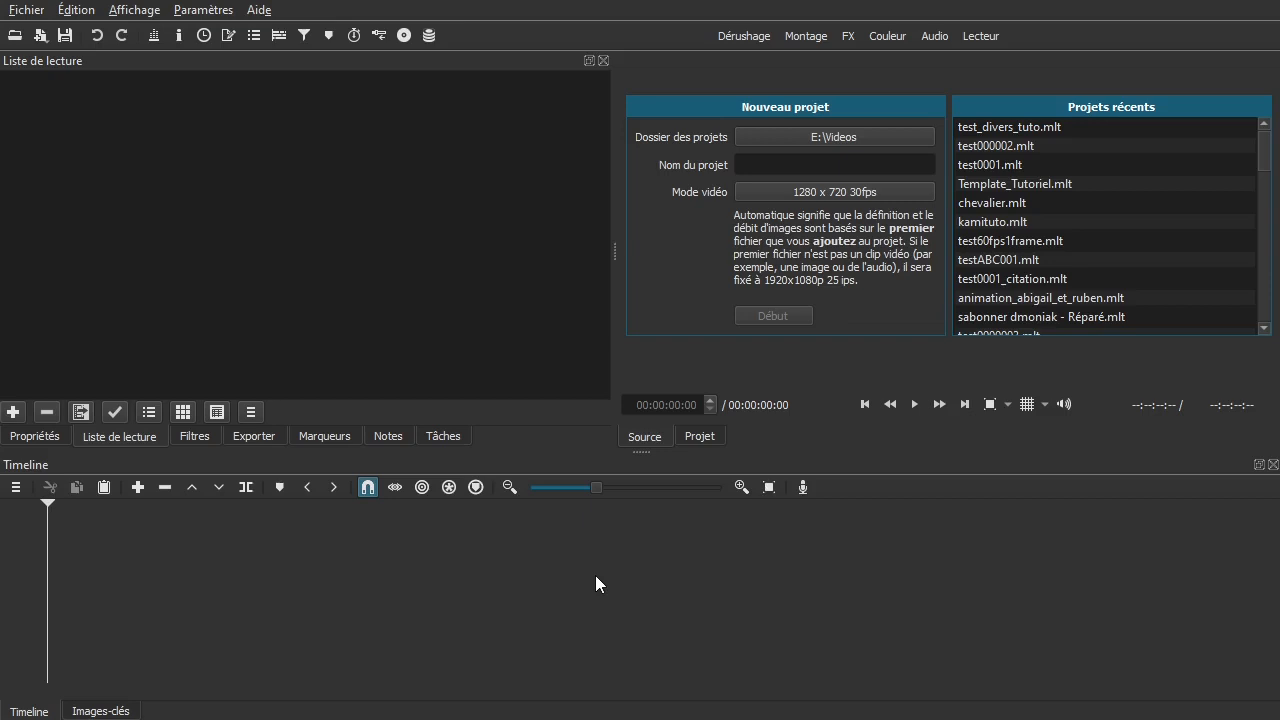
- Open the recent project test_divers_tuto.mlt and delete the anim8.rawr clip from track V2
click(1041, 129)
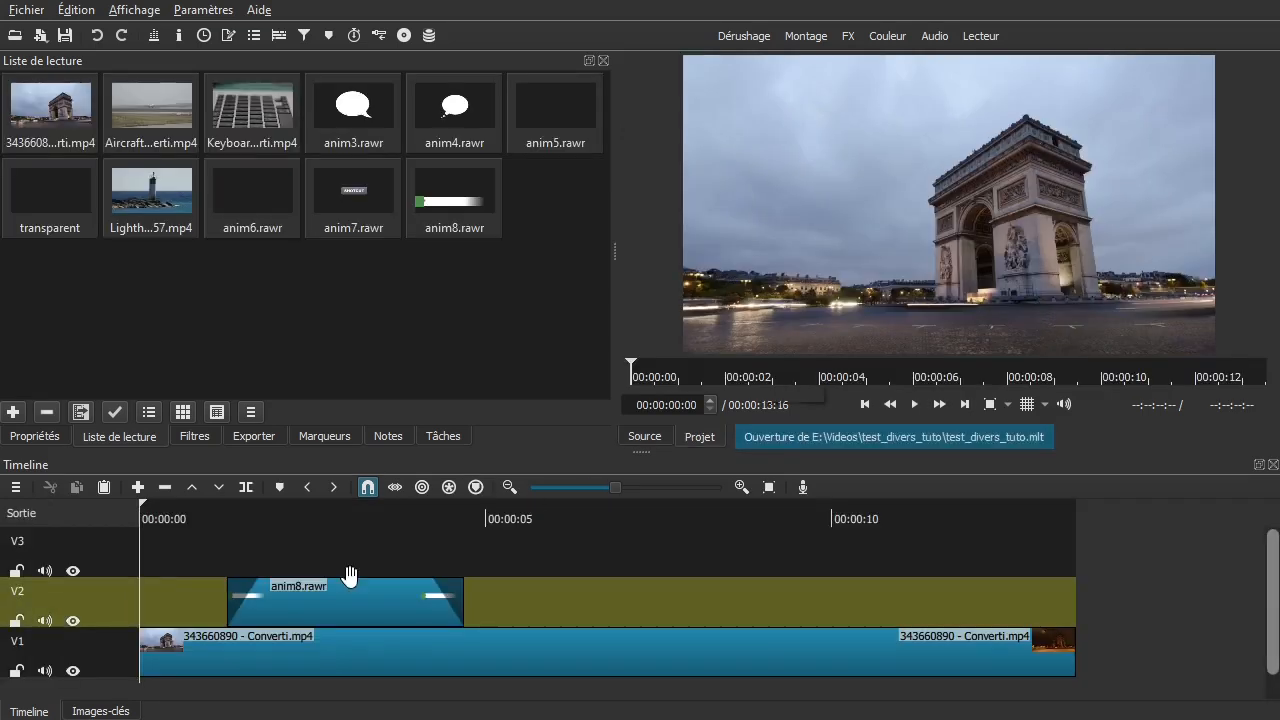
mouse_move(286, 526)
mouse_down()
mouse_move(333, 526)
mouse_move(309, 529)
mouse_up()
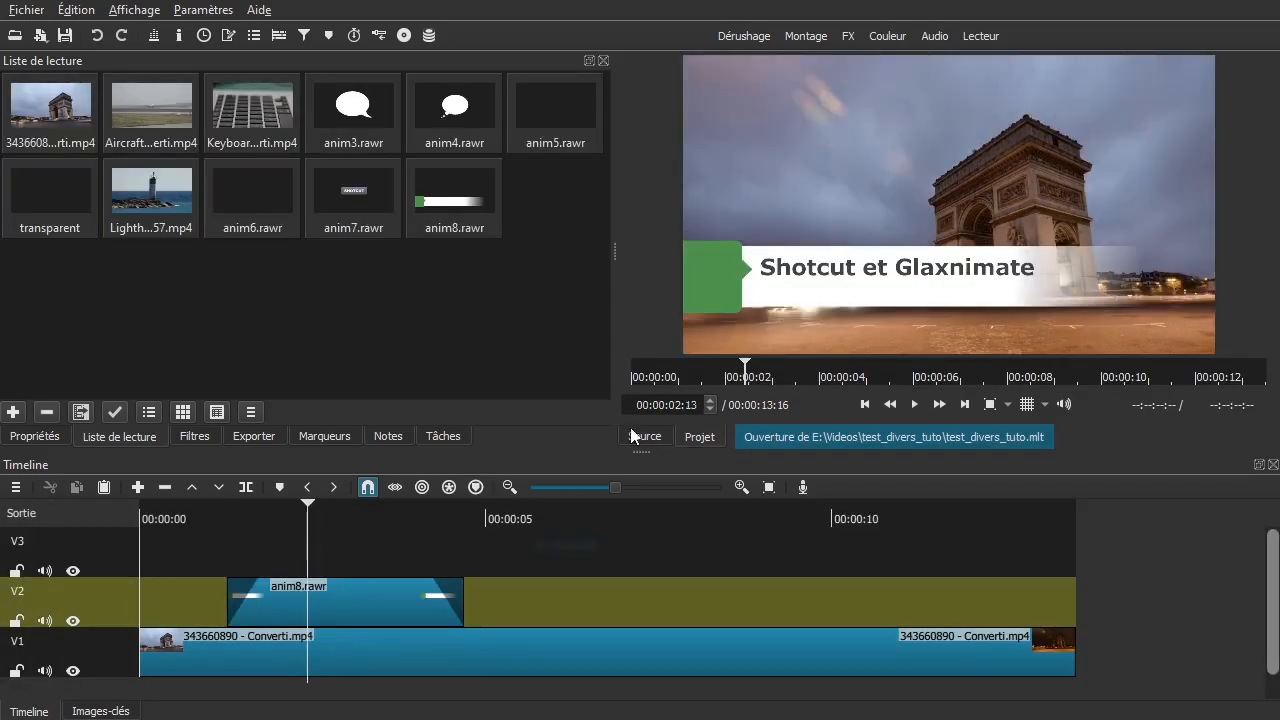
click(323, 600)
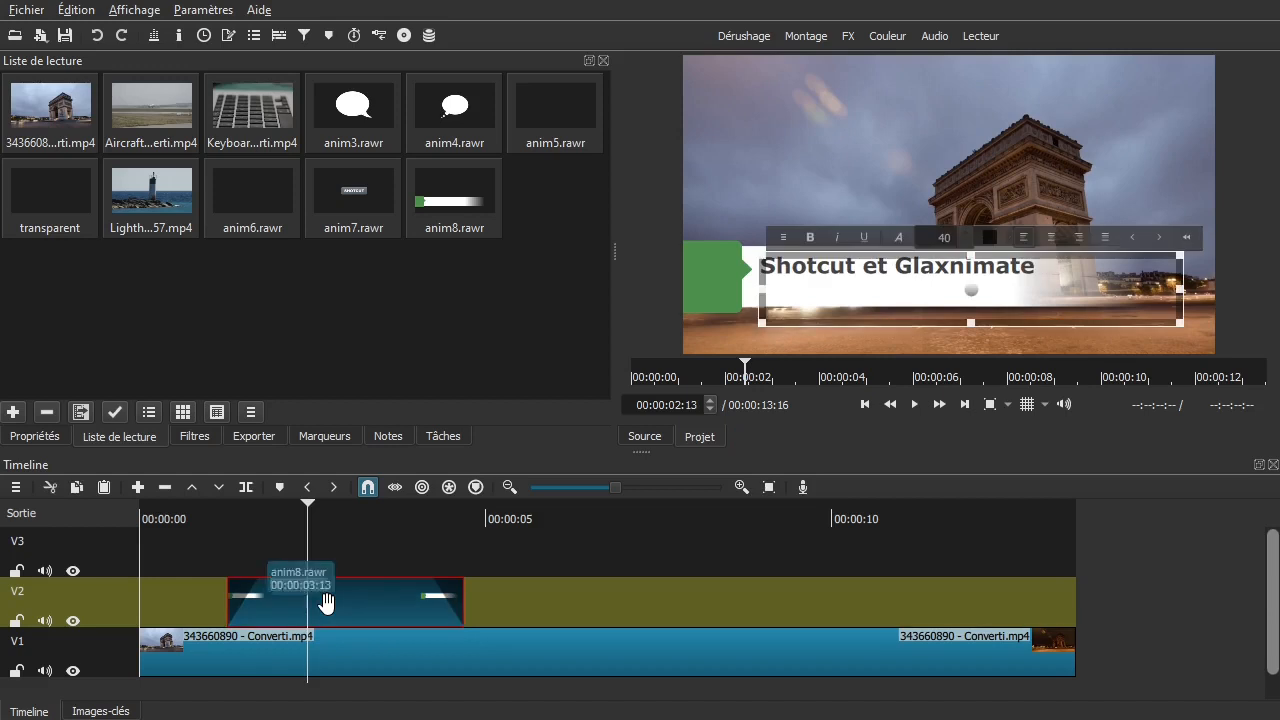
key(Delete)
- Set the playhead at 00:00:01:11 and create the Glaxnimate animation anim11 with a 00:00:05:00 duration and transparent background
drag(336, 541, 247, 541)
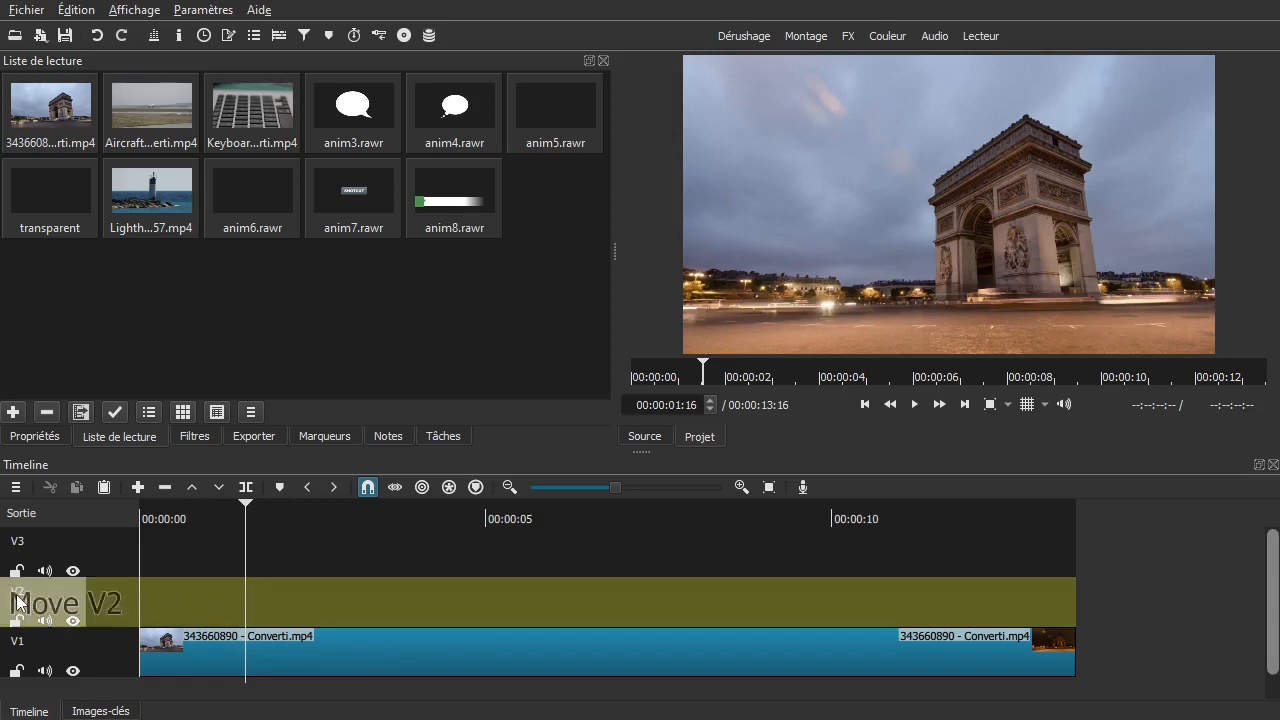
click(331, 593)
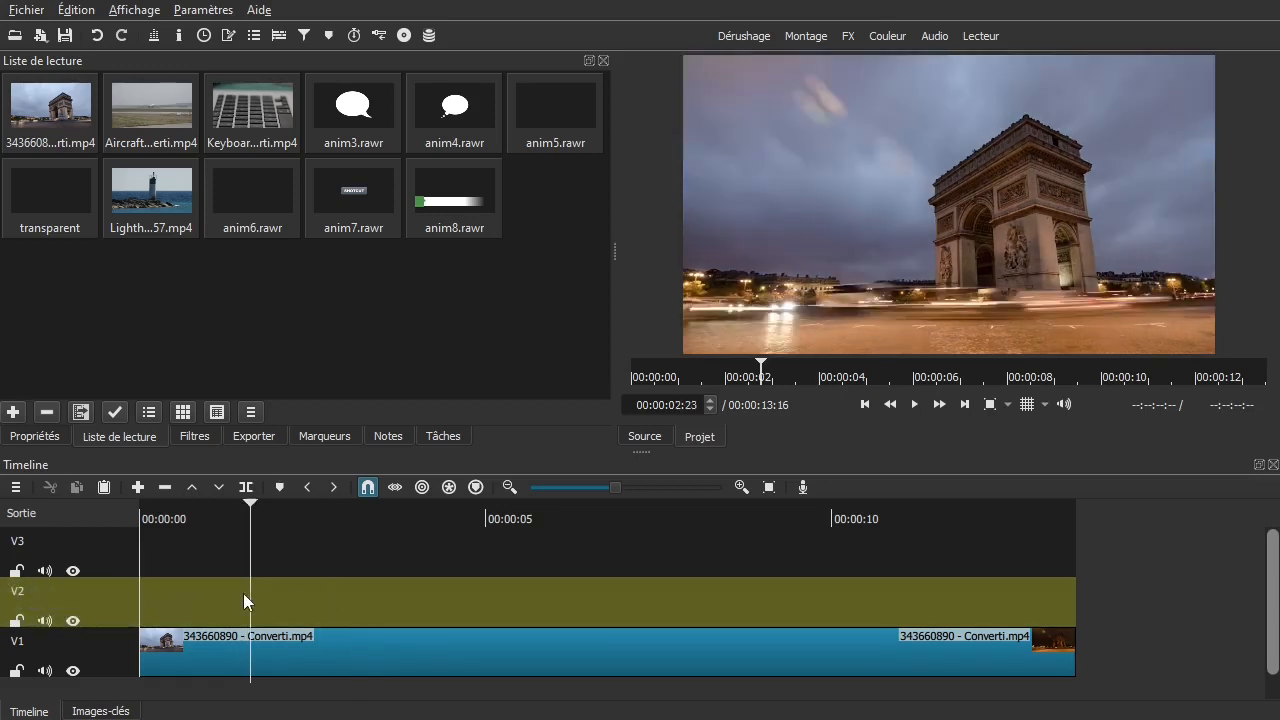
click(235, 594)
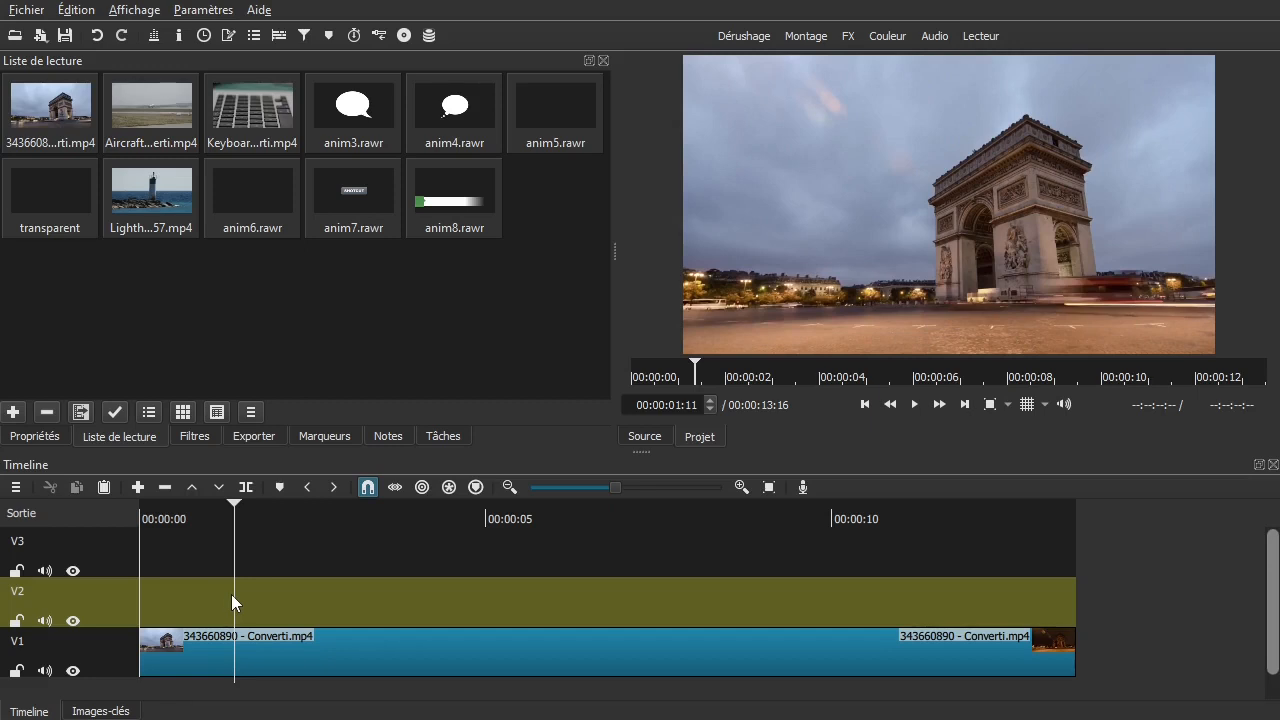
click(40, 37)
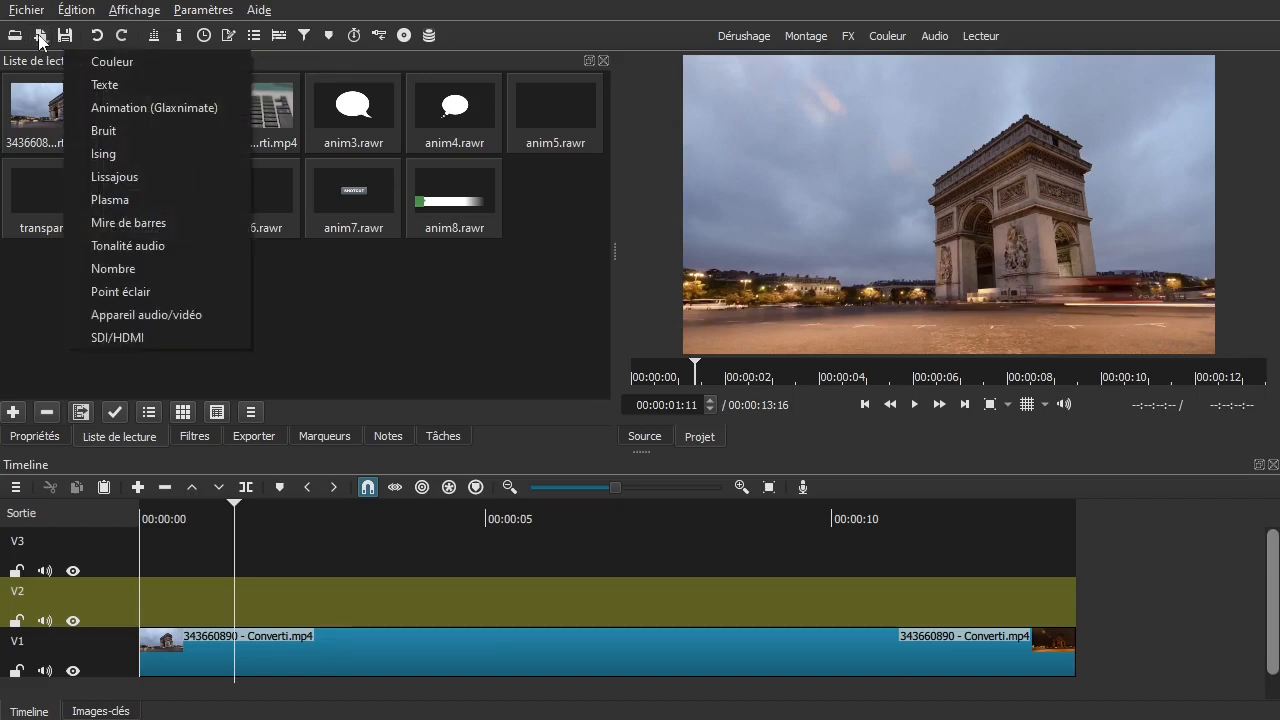
click(181, 108)
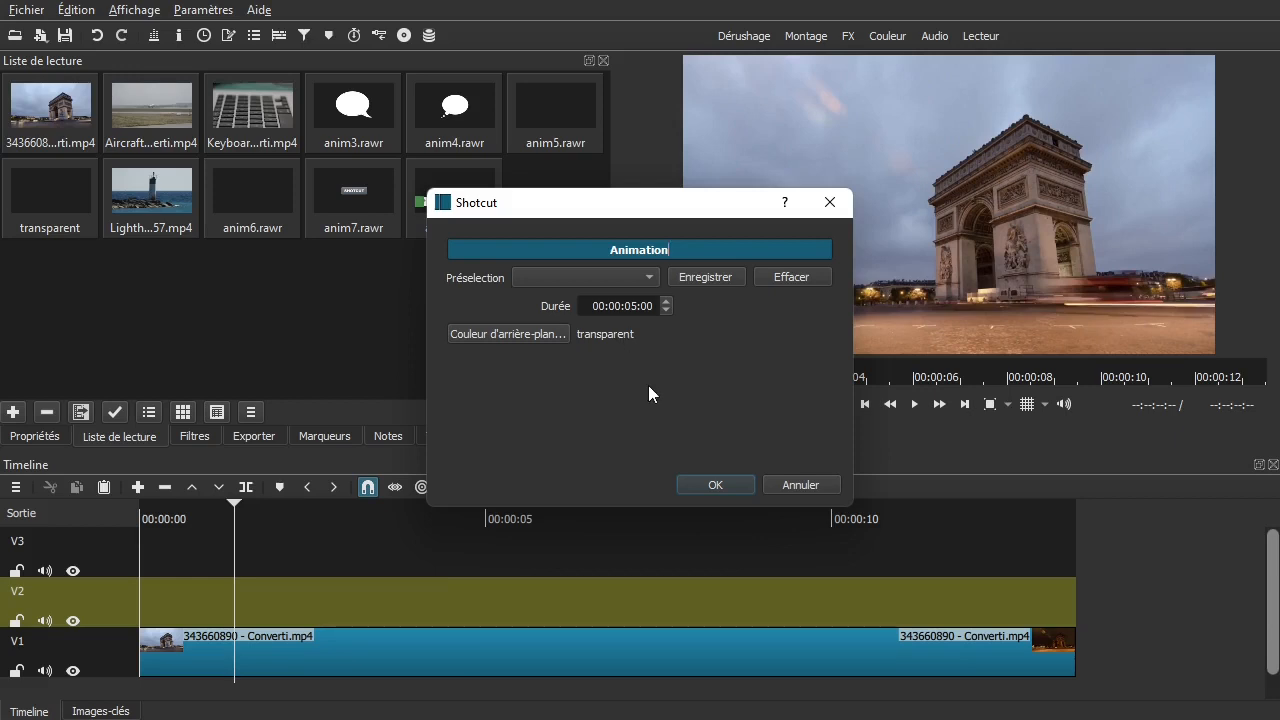
click(714, 485)
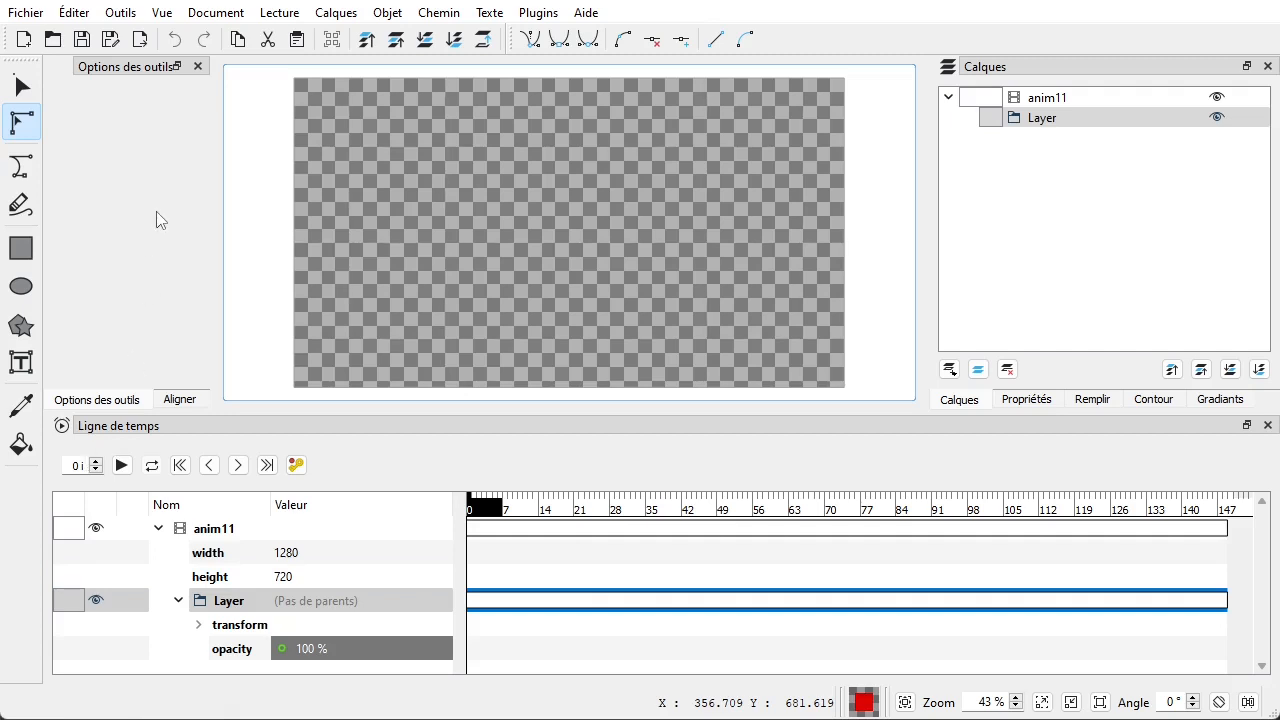
- Enable the outline option alongside the fill and draw a rectangle about 565 x 423 in the canvas's left half
click(22, 87)
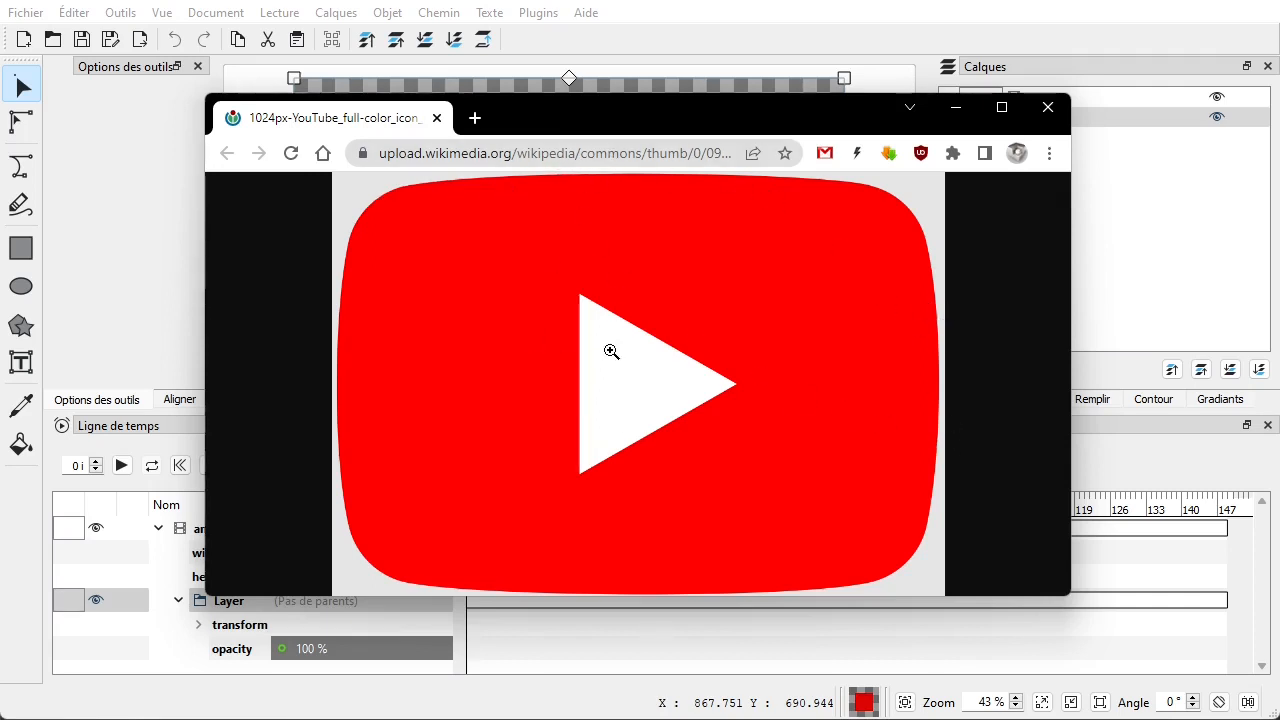
drag(556, 120, 1279, 235)
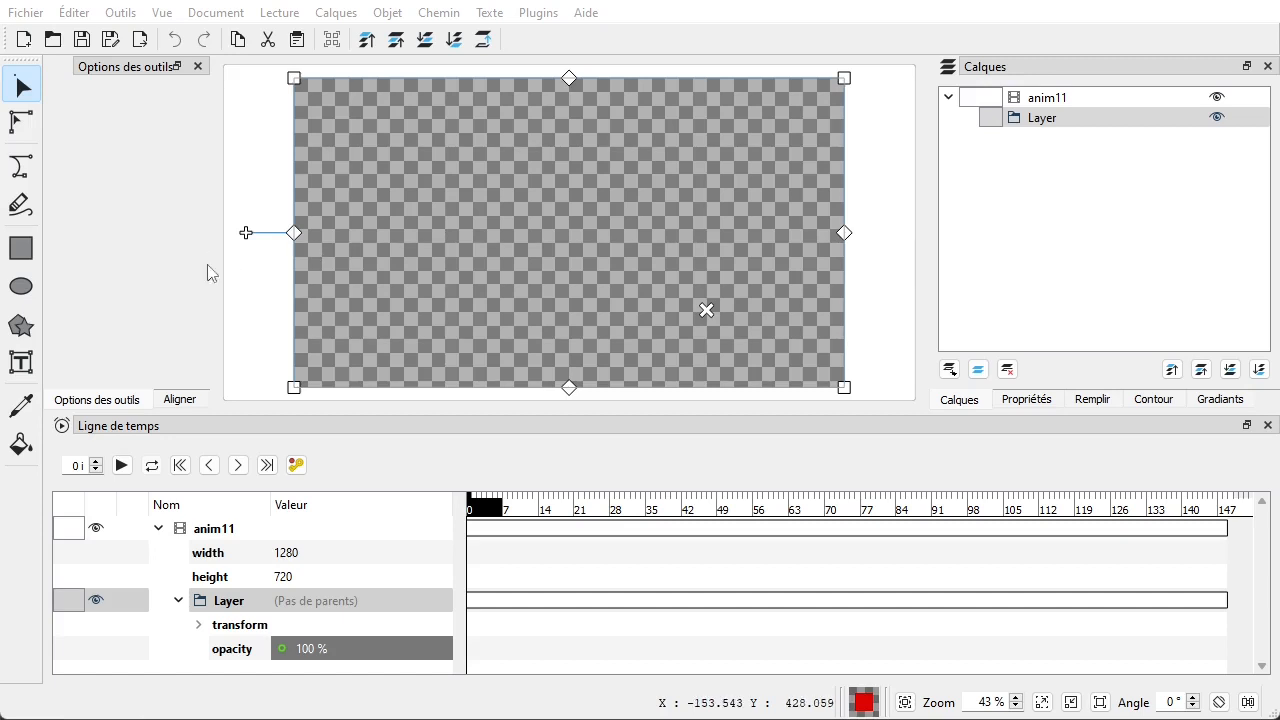
click(22, 250)
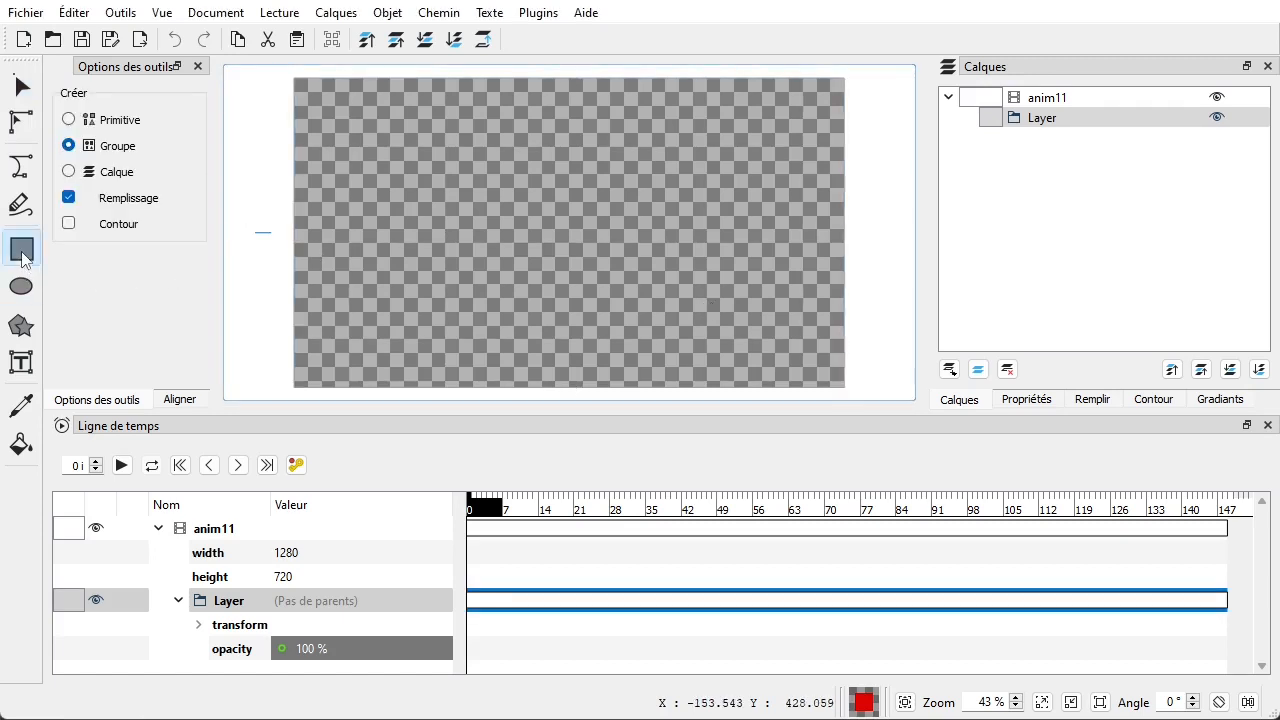
mouse_move(1279, 197)
mouse_down()
mouse_move(985, 188)
mouse_move(1279, 180)
mouse_up()
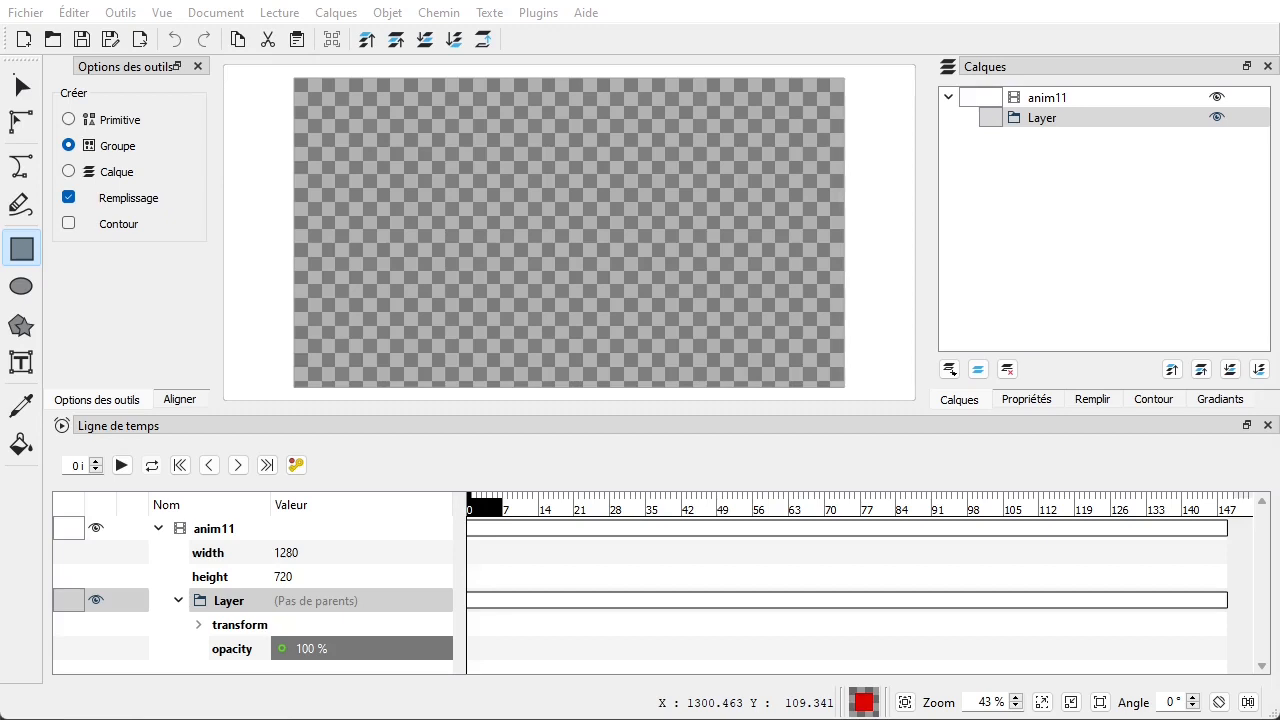
click(106, 226)
mouse_move(371, 158)
mouse_down()
mouse_move(521, 319)
mouse_move(618, 344)
mouse_up()
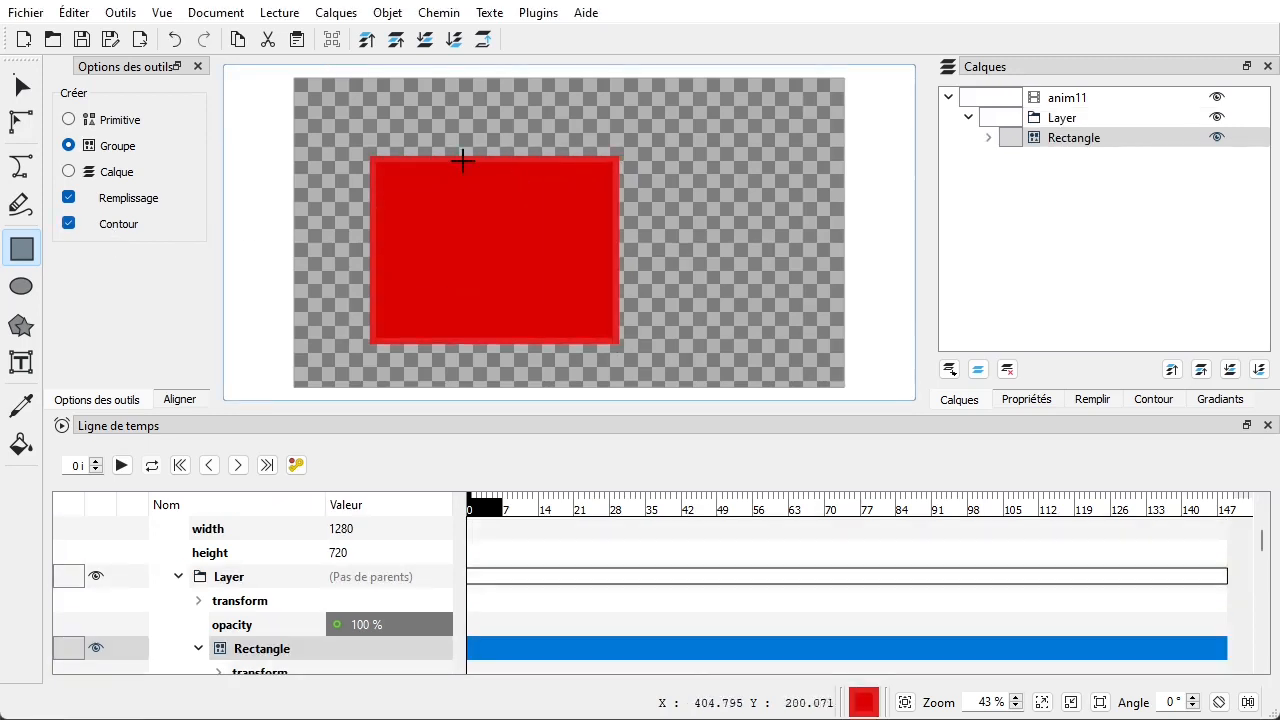
- Set the rectangle's fill colour to #009cda and review its outline's colour and width settings
click(1086, 401)
click(1103, 259)
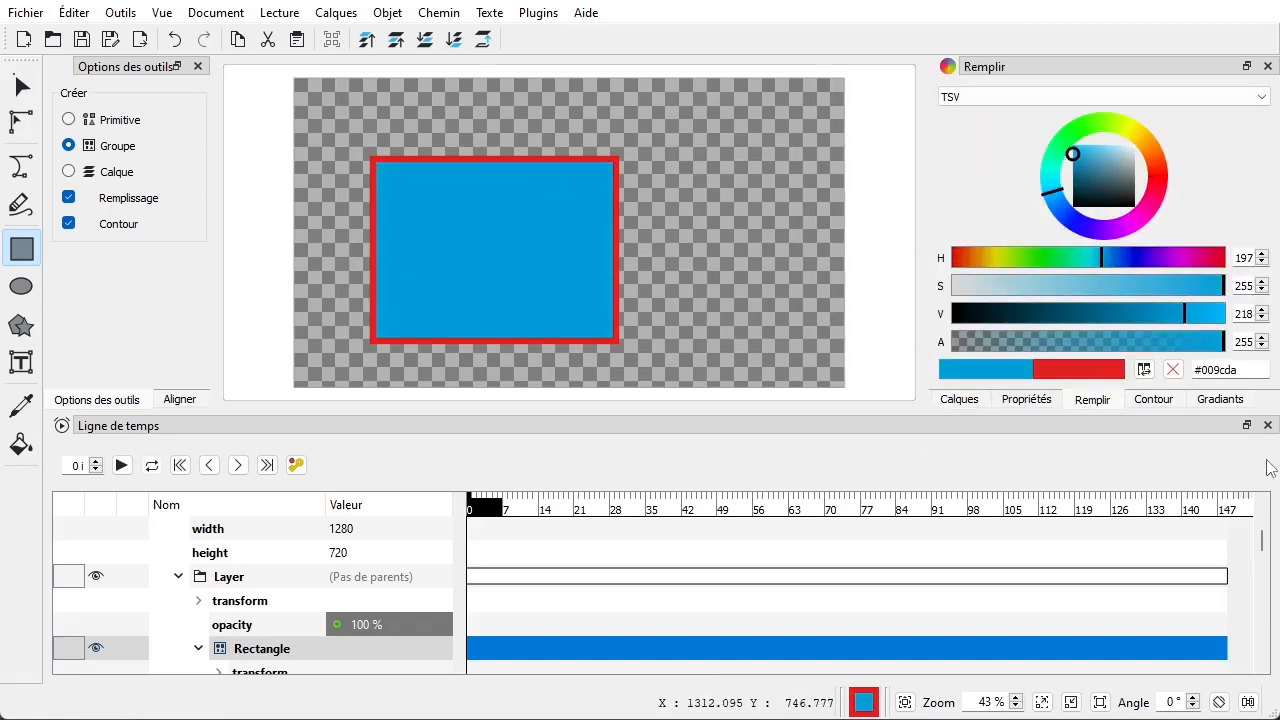
click(1155, 401)
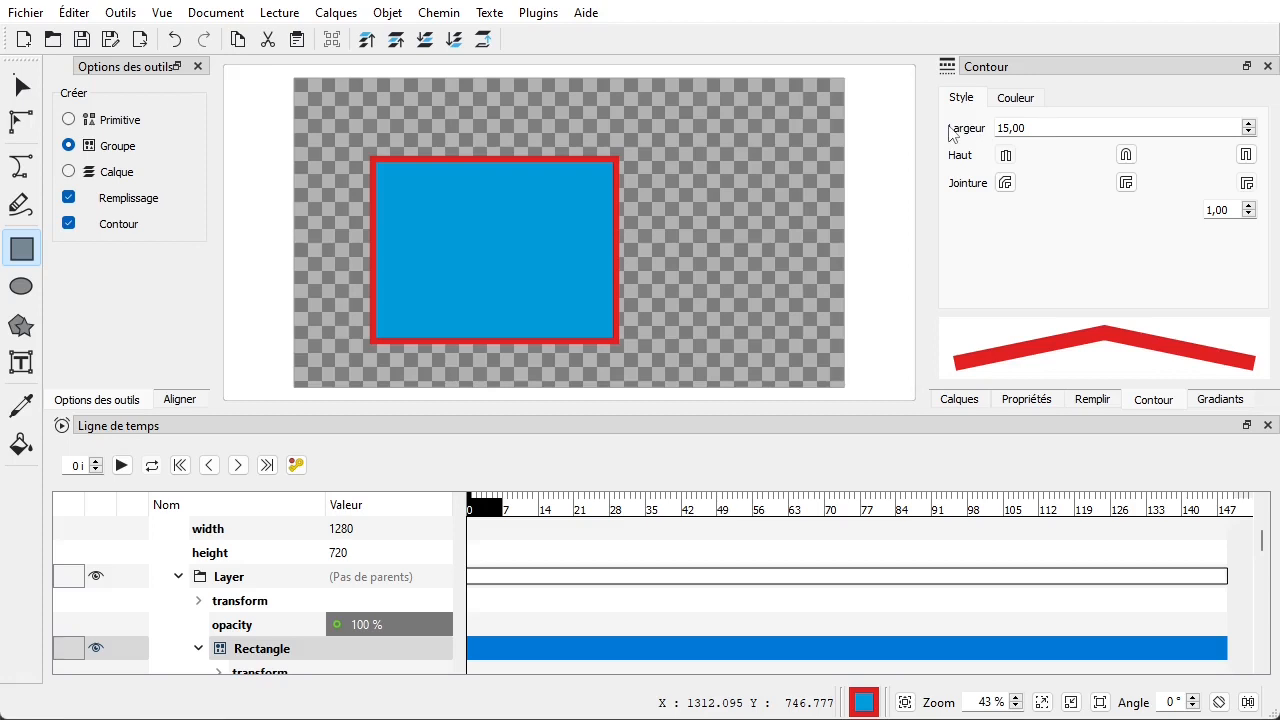
click(1025, 104)
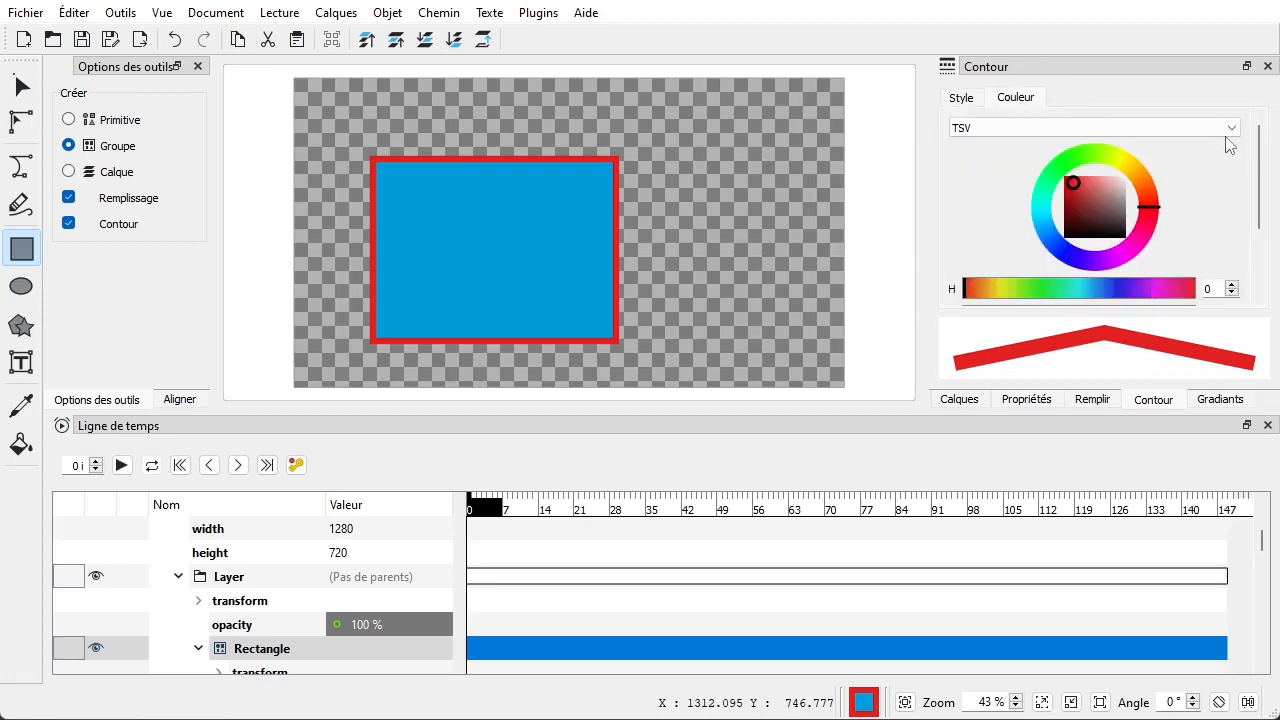
scroll(1152, 254, down, 3)
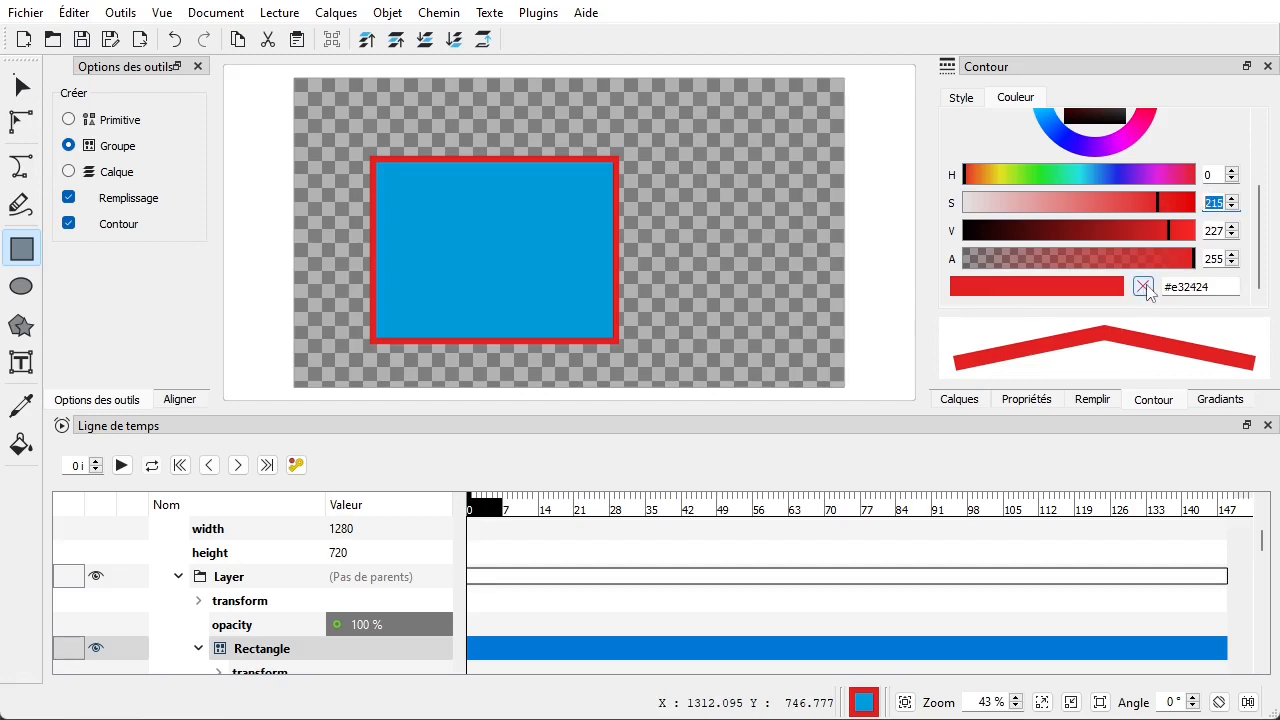
scroll(1143, 290, up, 4)
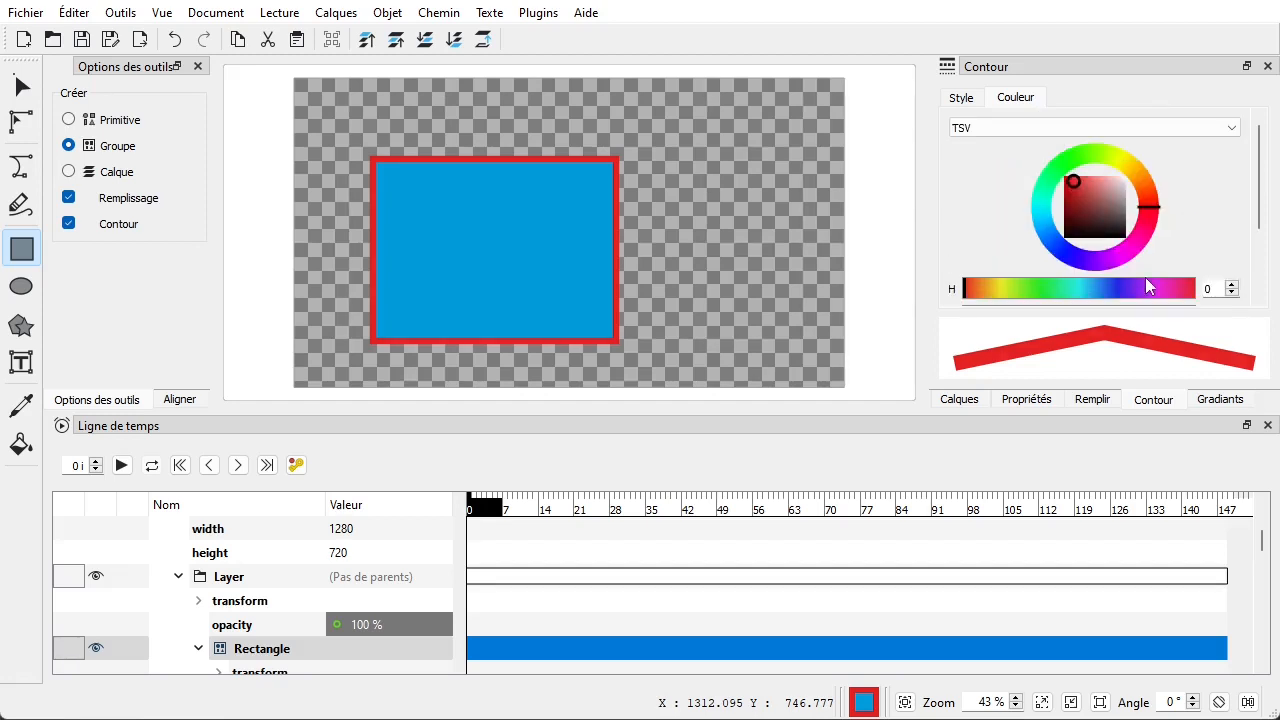
click(956, 101)
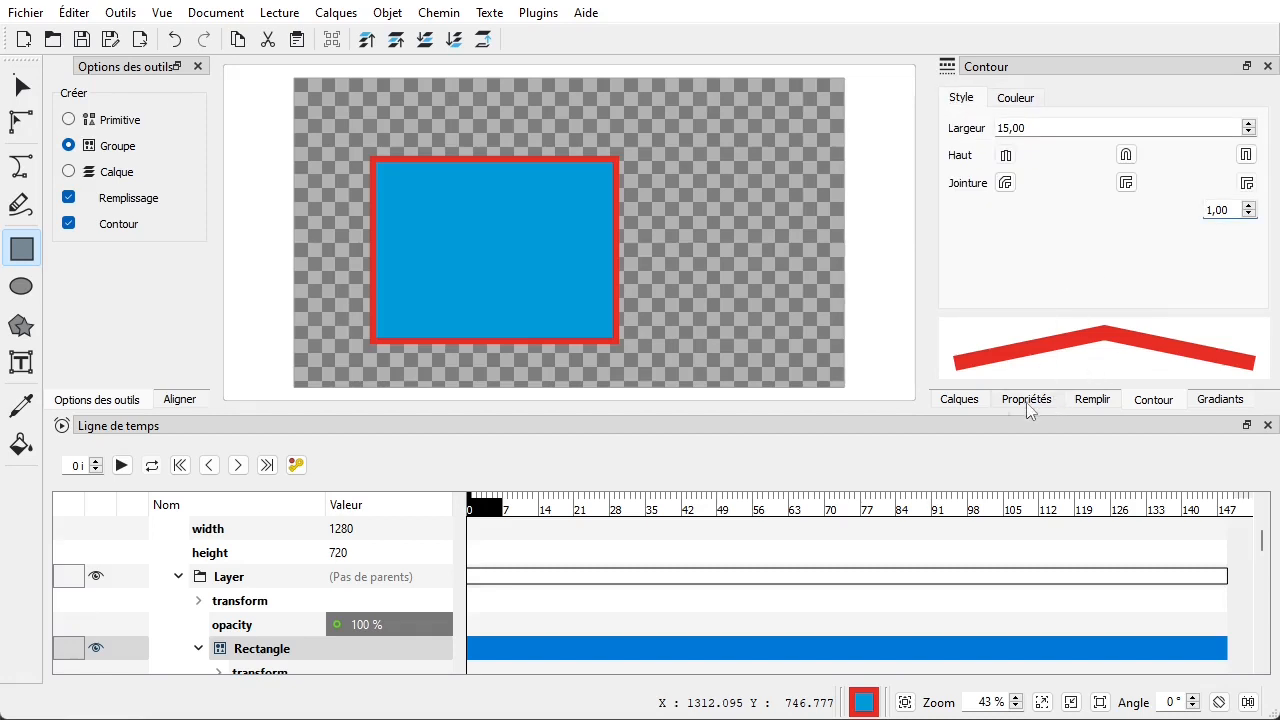
- Expand the Rectangle group in the layer tree and examine its Rectangle, Contour and Remplissage elements
click(958, 404)
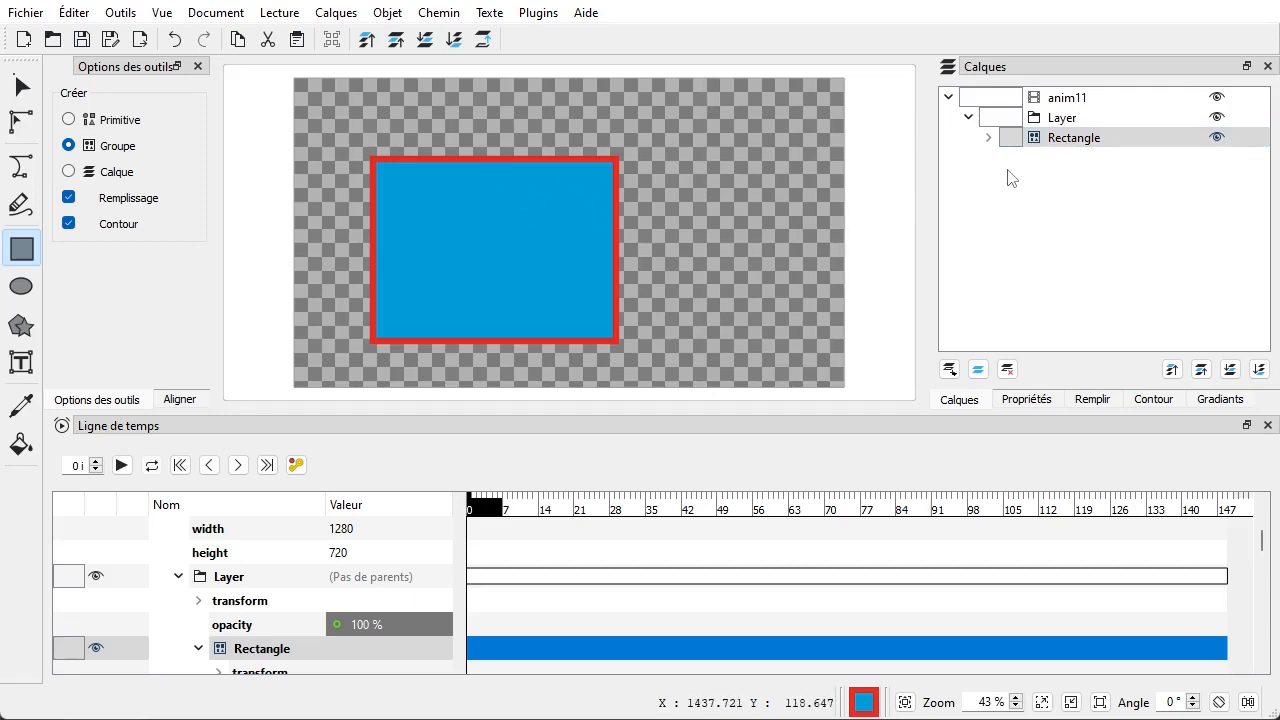
click(990, 139)
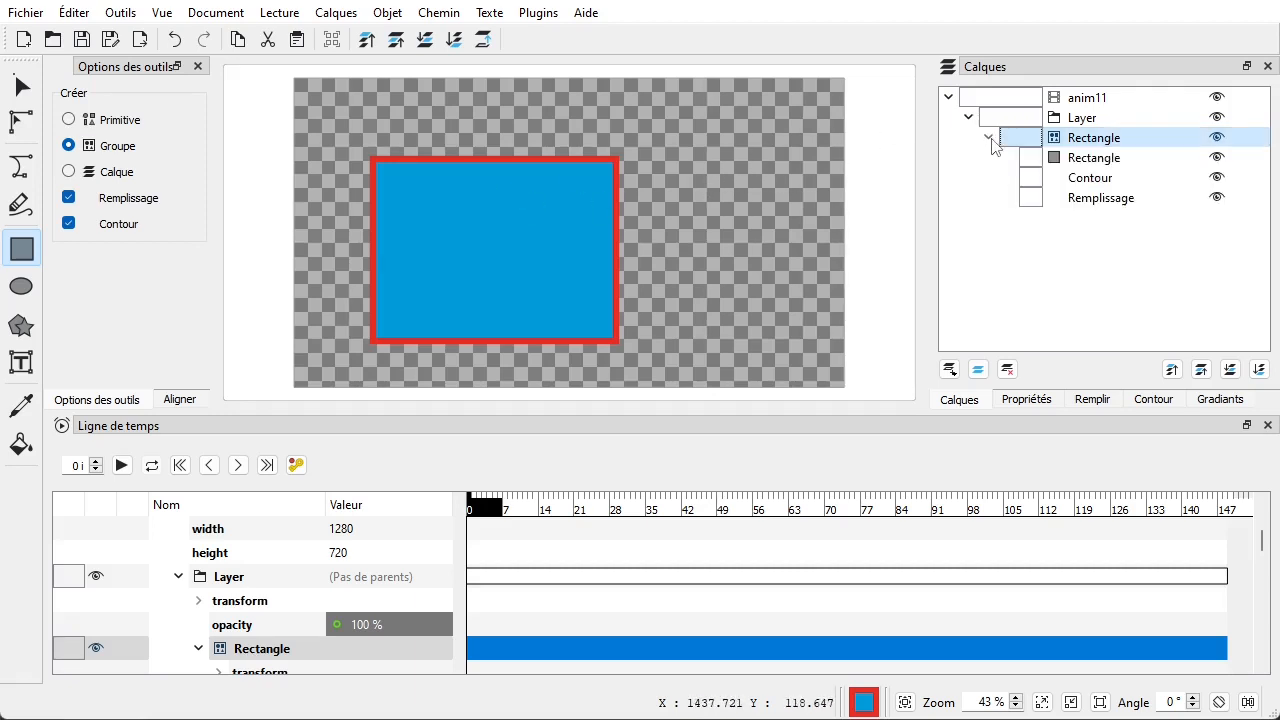
click(1072, 158)
click(1085, 180)
click(1085, 198)
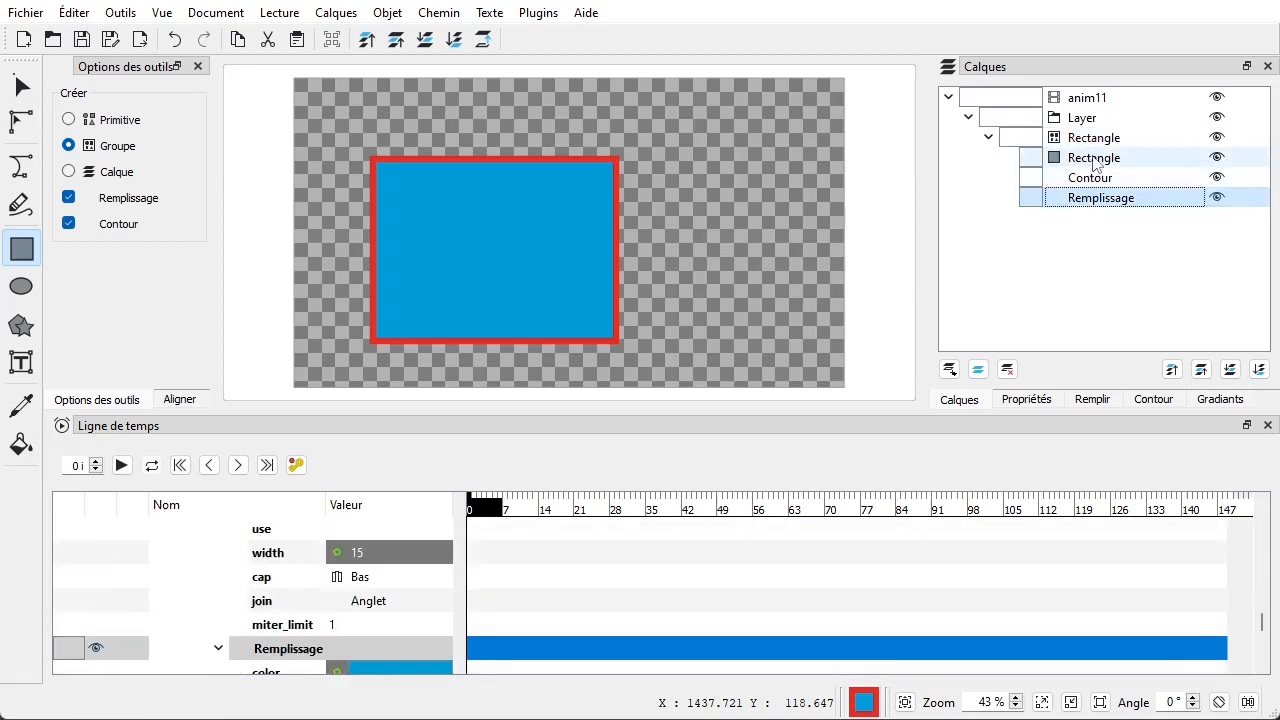
click(1088, 158)
click(1088, 178)
click(1088, 198)
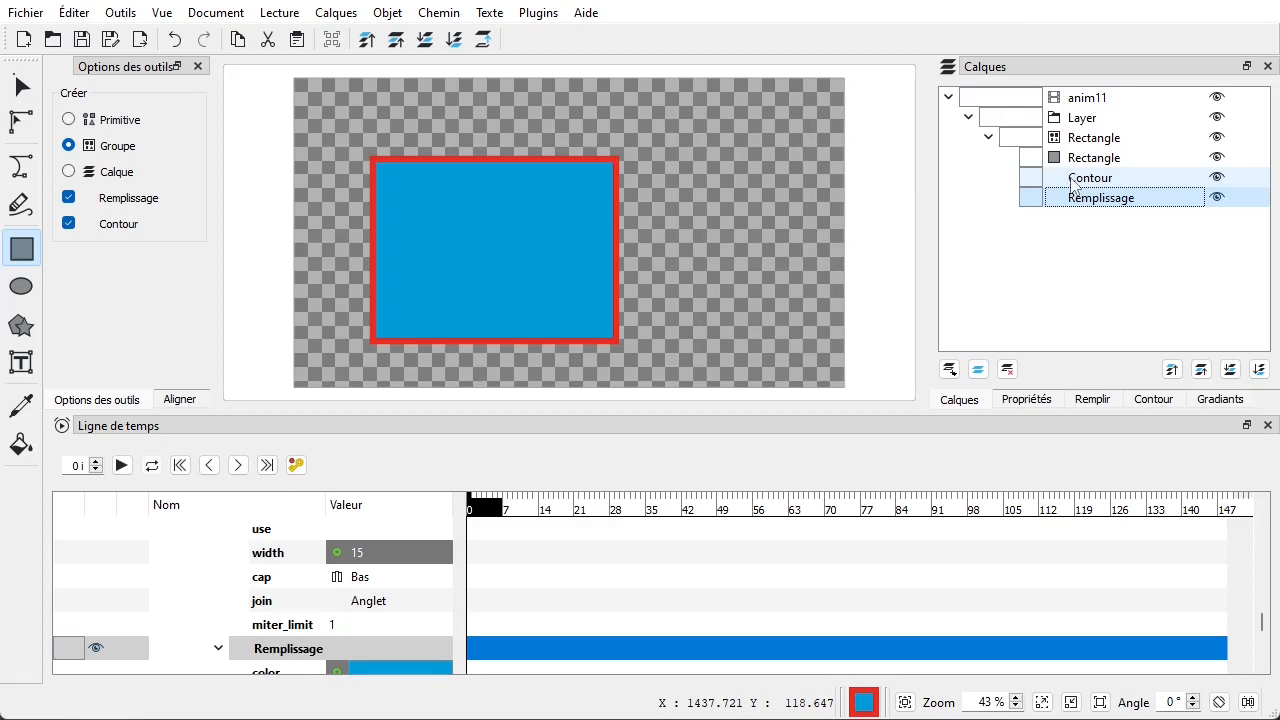
click(1090, 160)
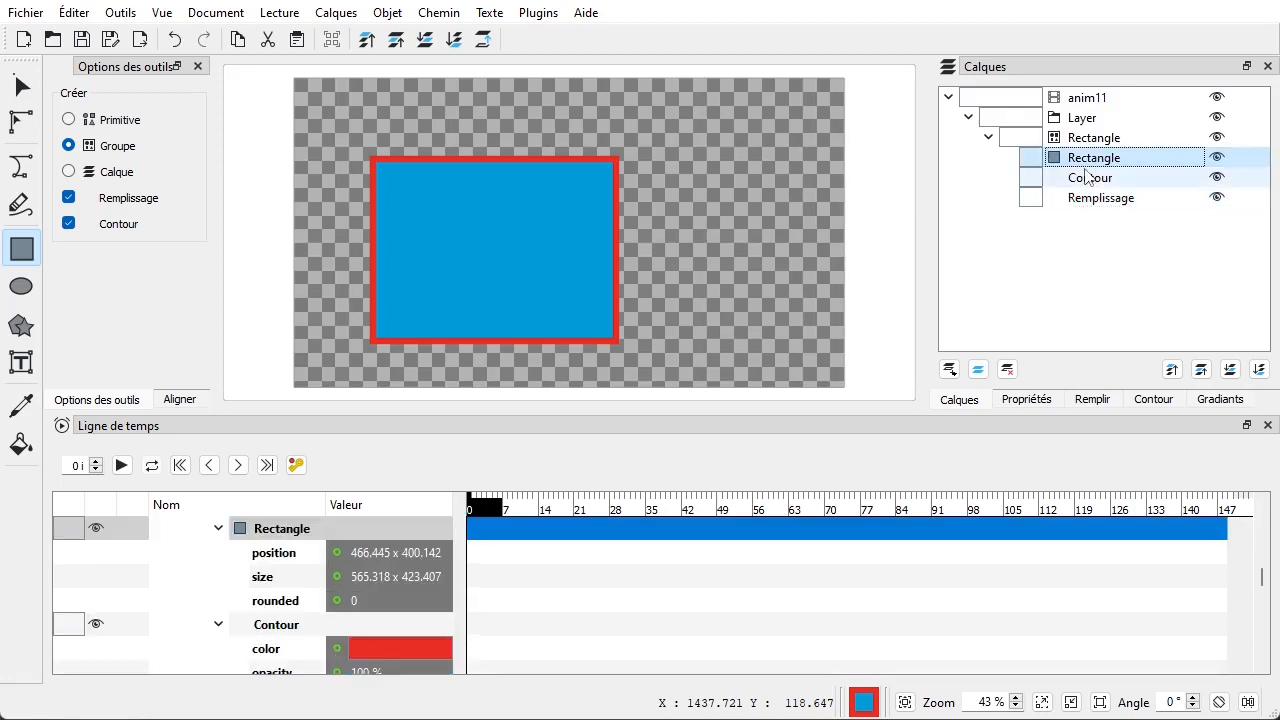
click(1090, 180)
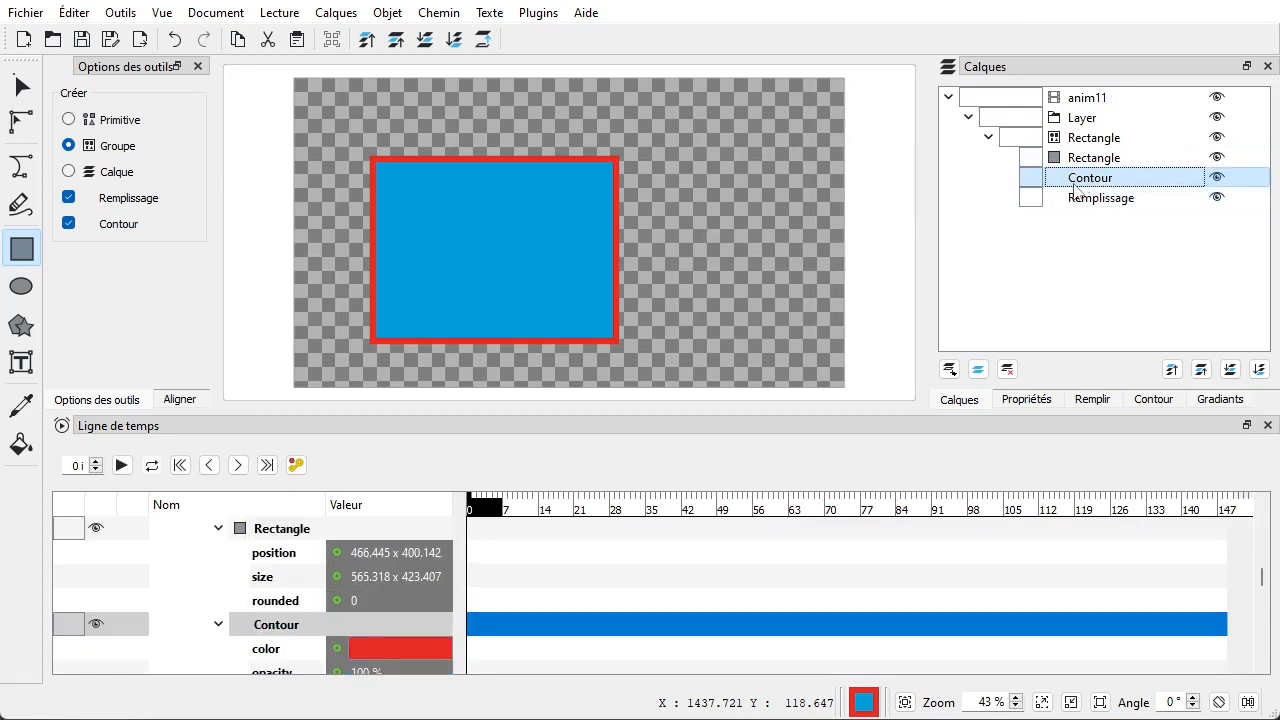
click(1094, 199)
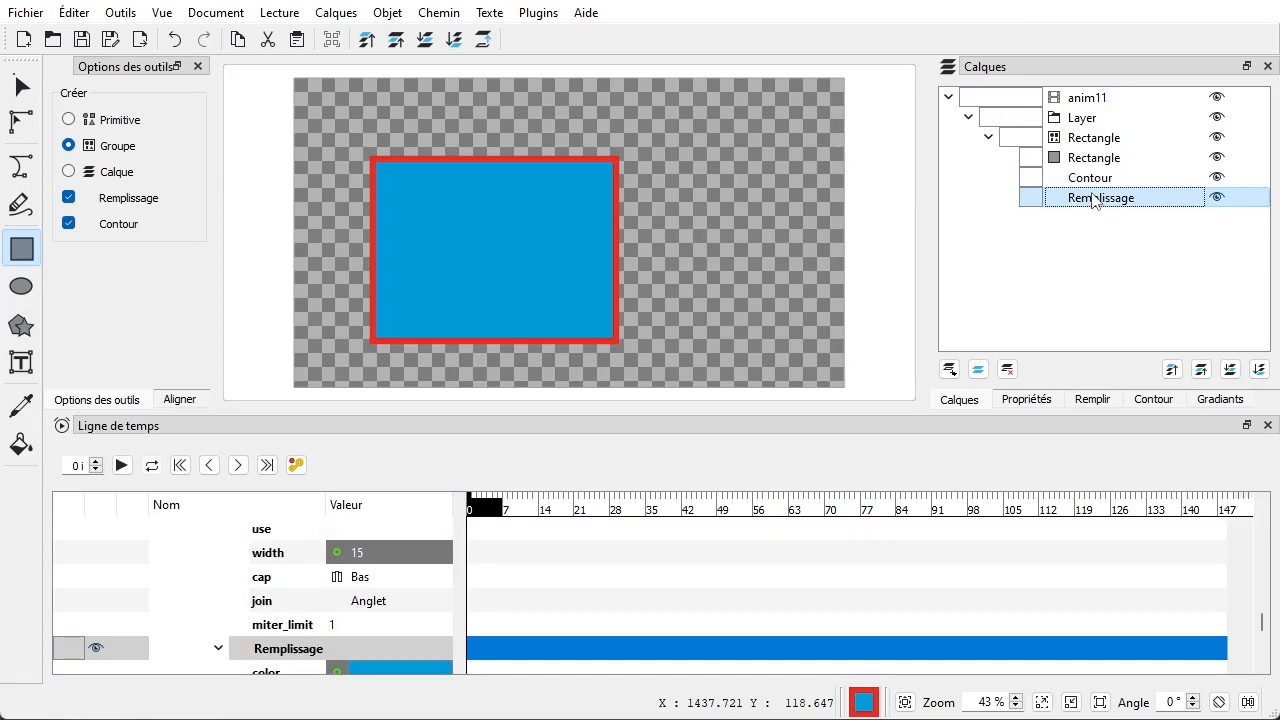
- Delete the rectangle's Contour element and undo it, and do the same with its Remplissage element
click(1095, 180)
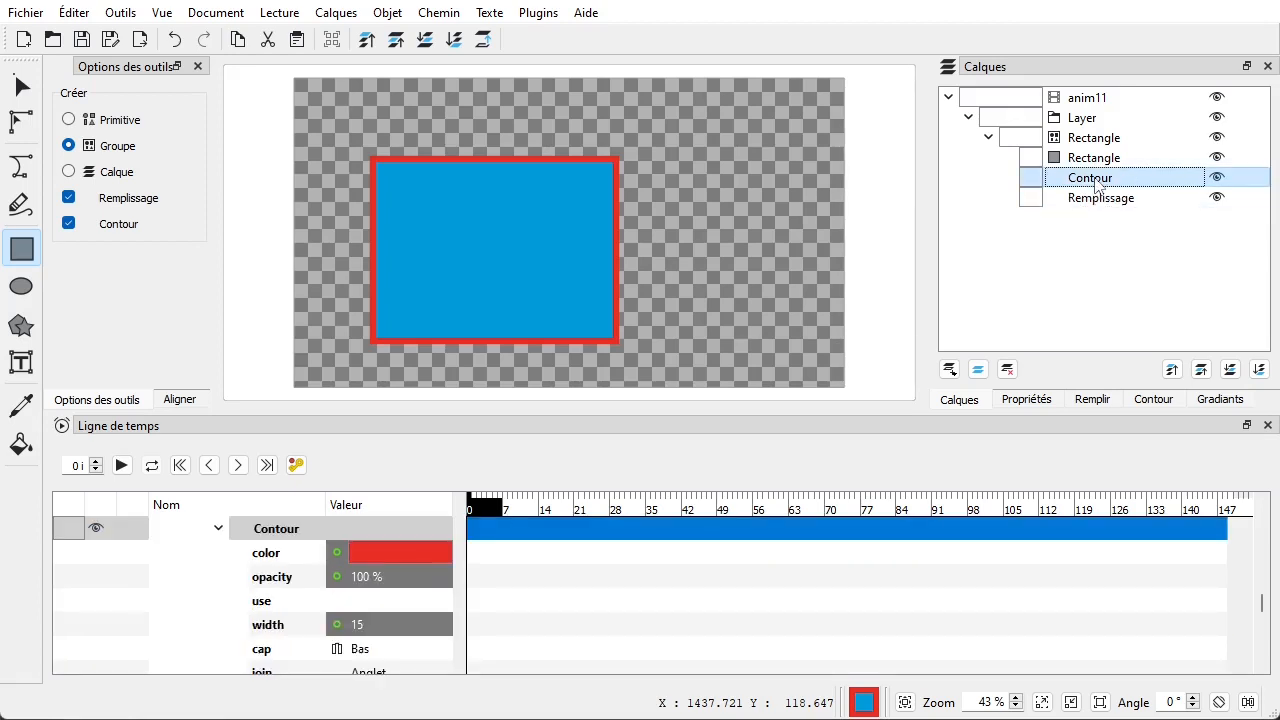
click(1006, 370)
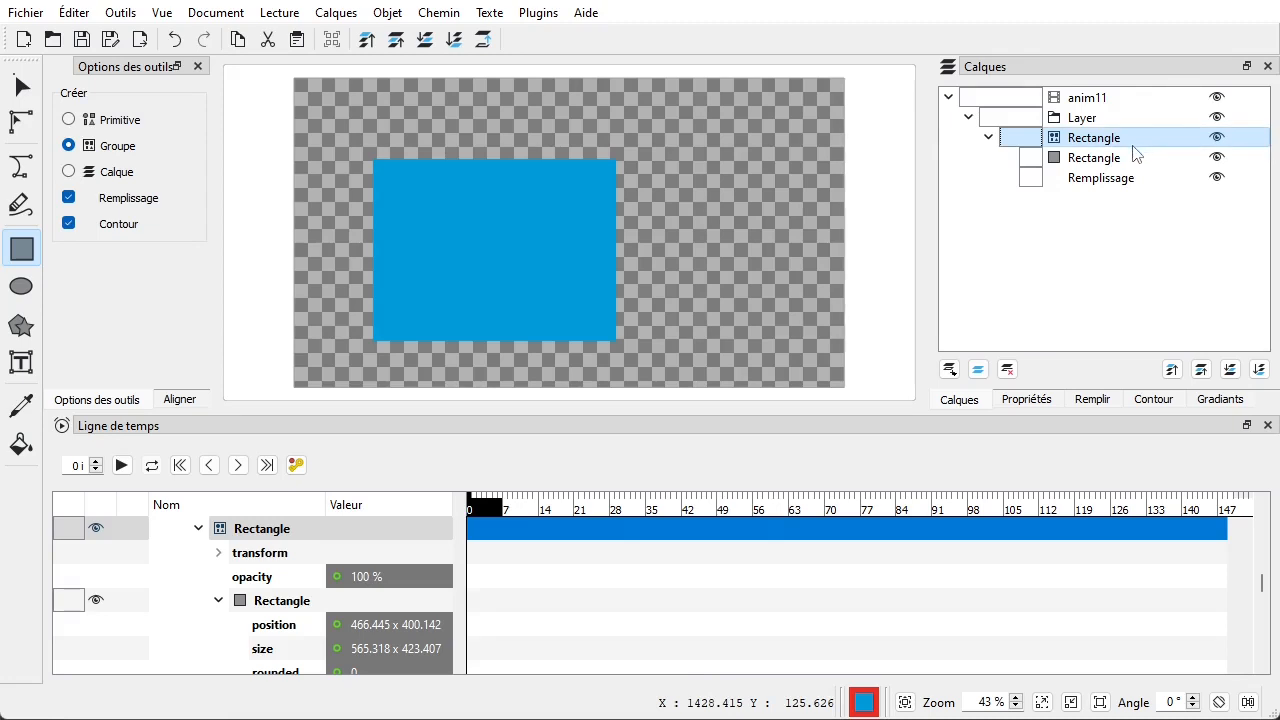
click(174, 39)
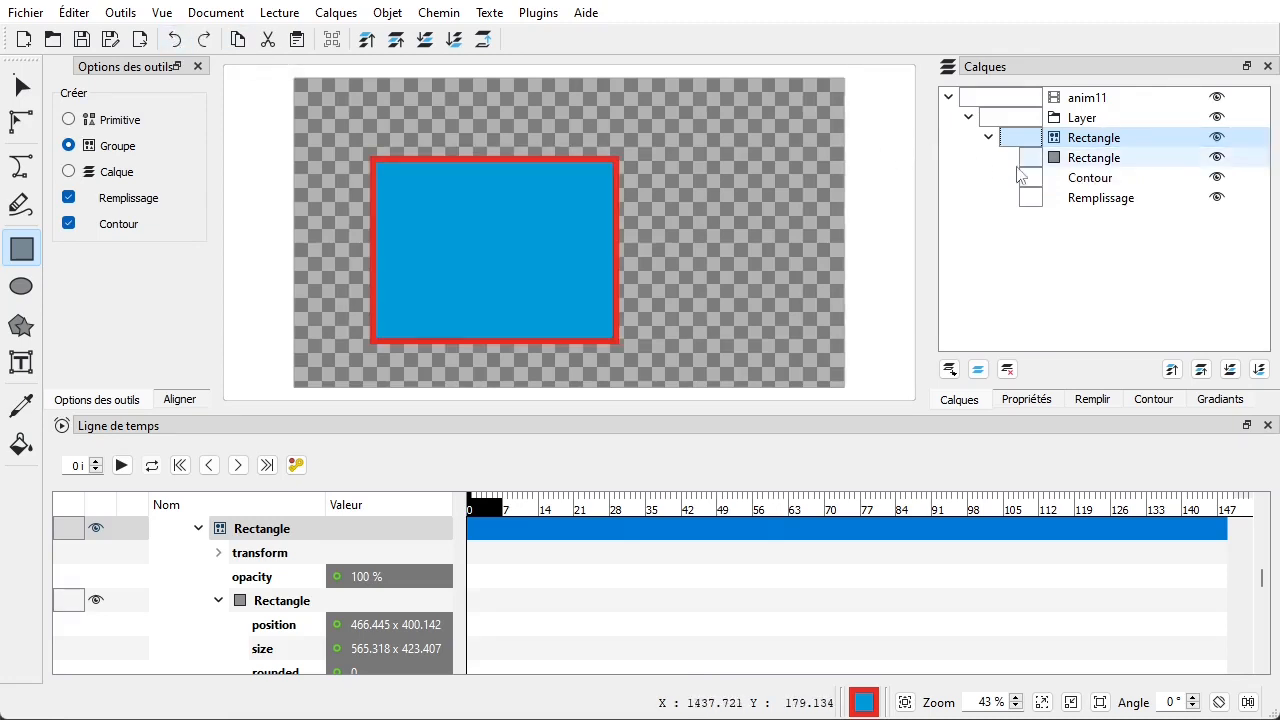
click(1085, 200)
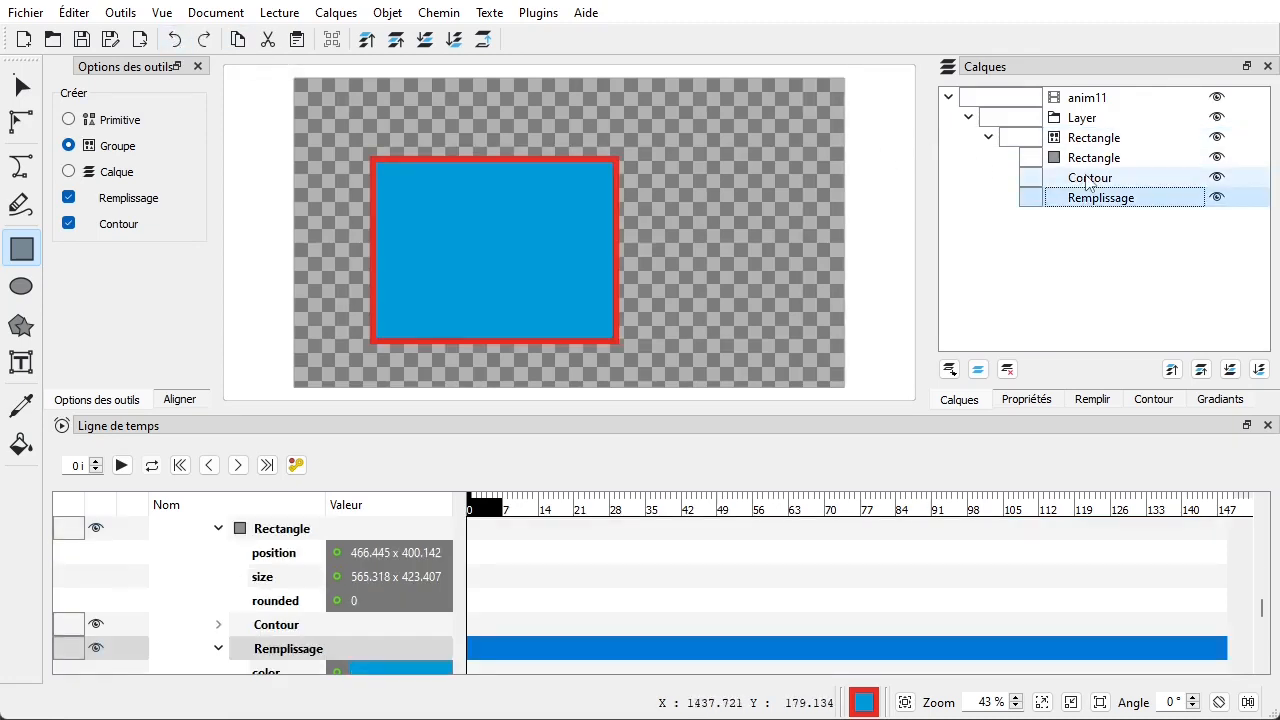
click(1008, 370)
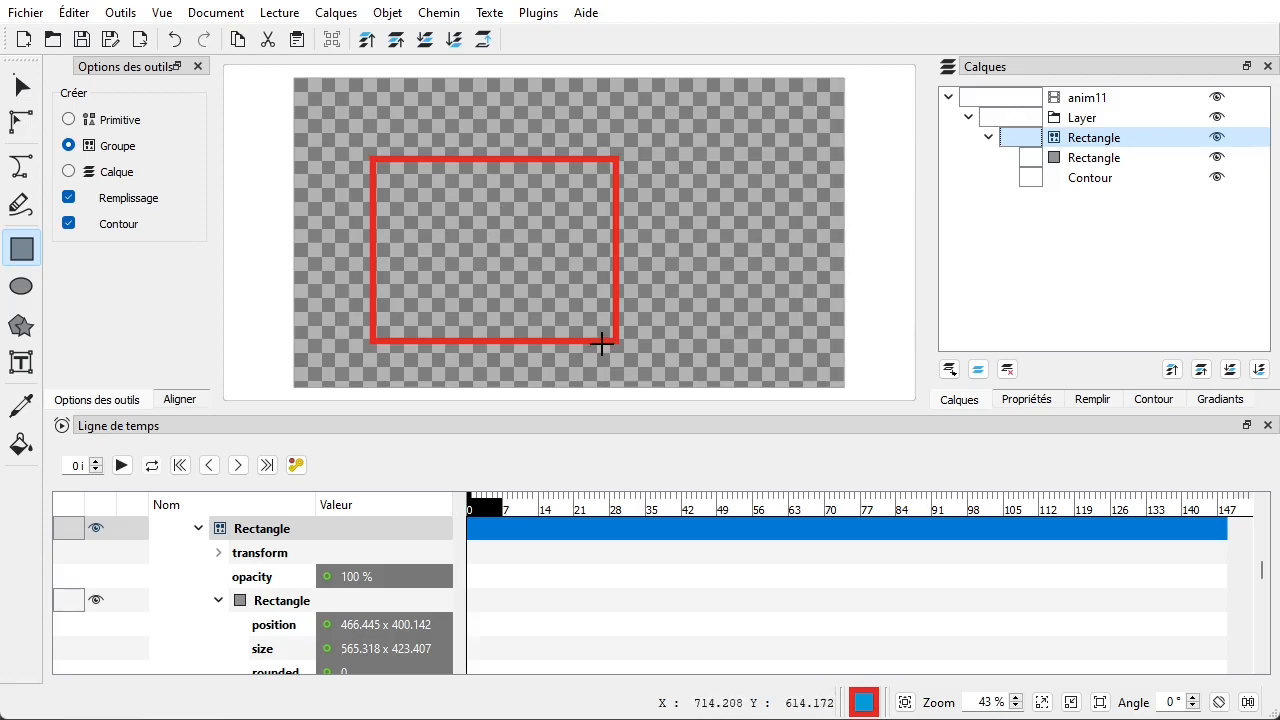
click(178, 41)
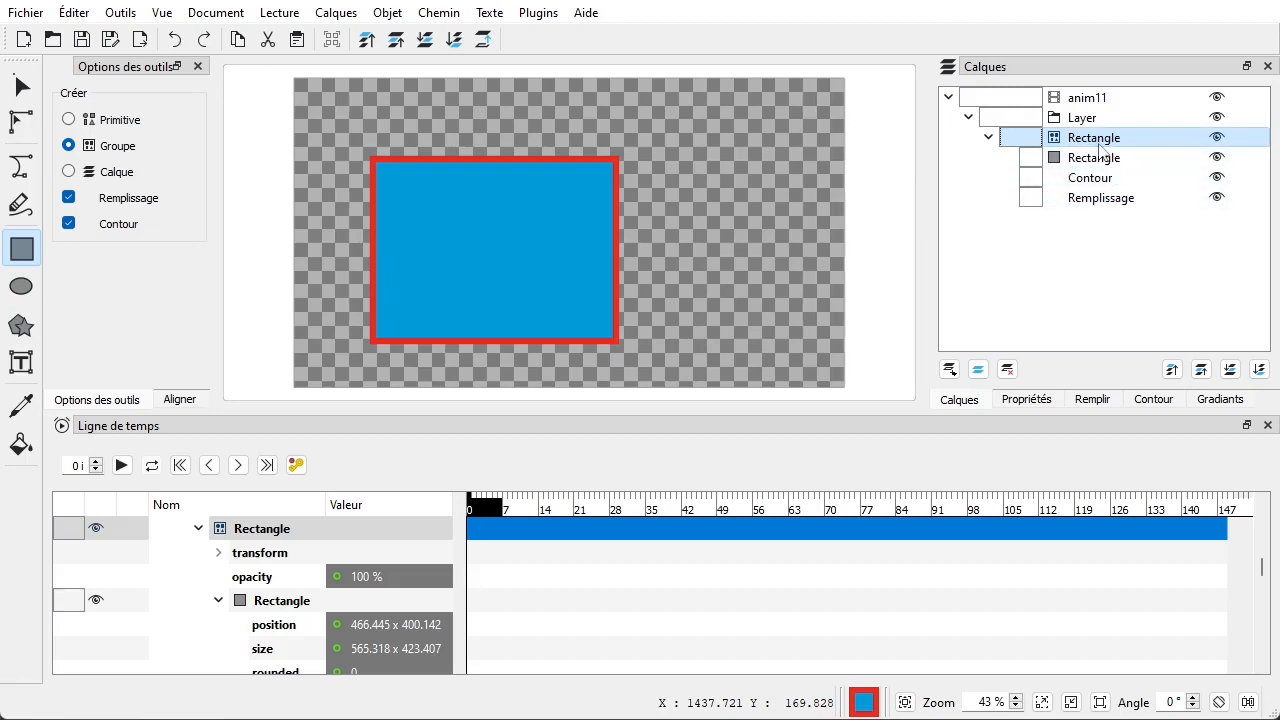
- Delete the whole Rectangle group and disable the outline option for new rectangles
click(1006, 369)
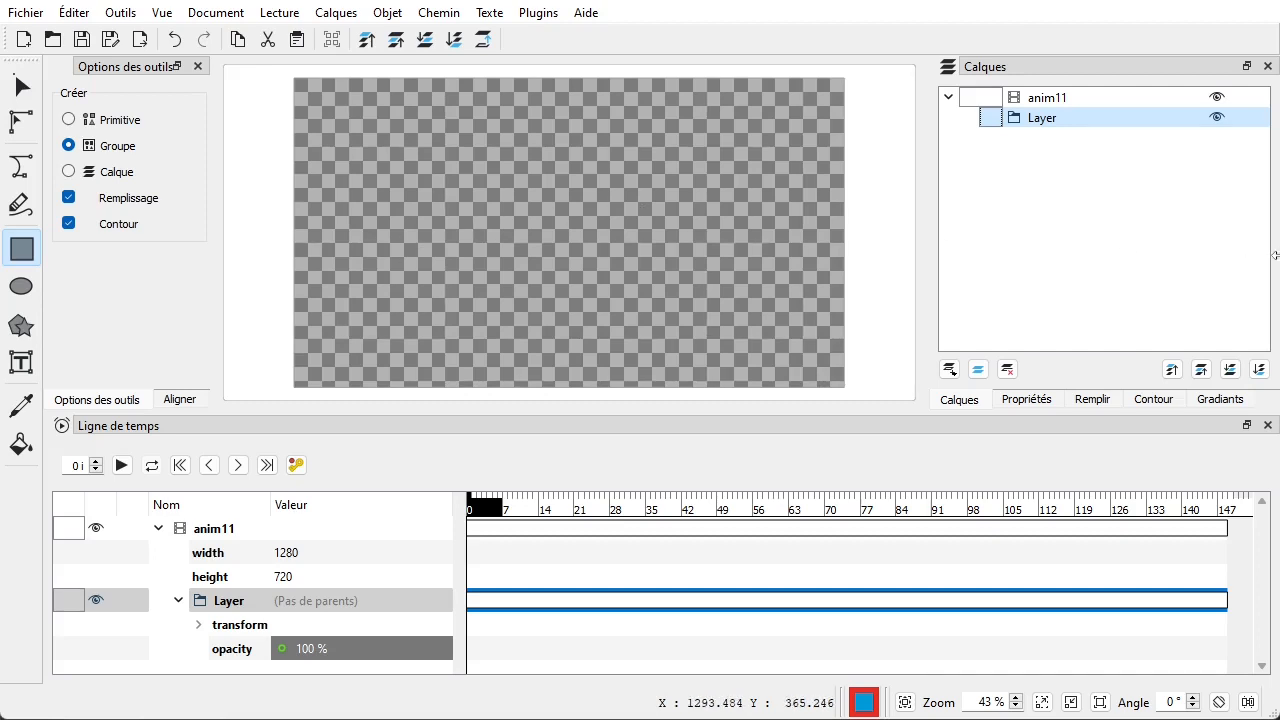
click(68, 223)
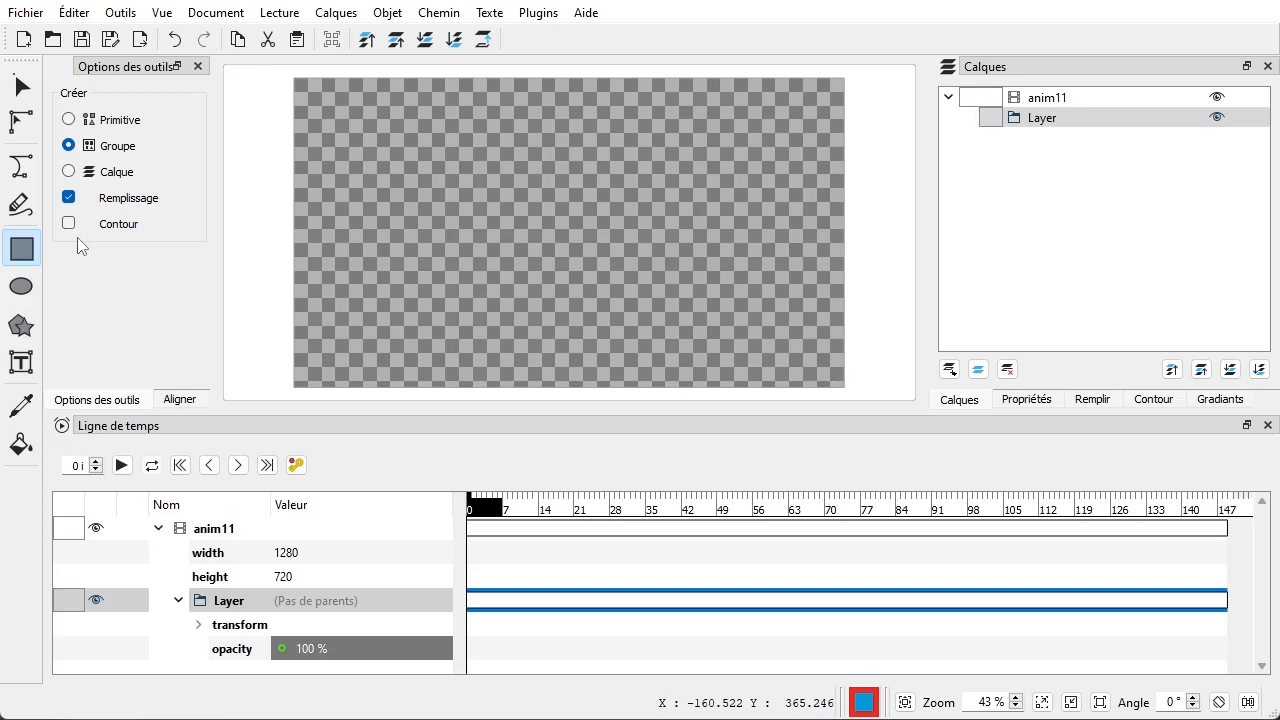
- Draw a large blue filled rectangle without an outline in the middle of the canvas and move it slightly up and right
drag(388, 152, 727, 348)
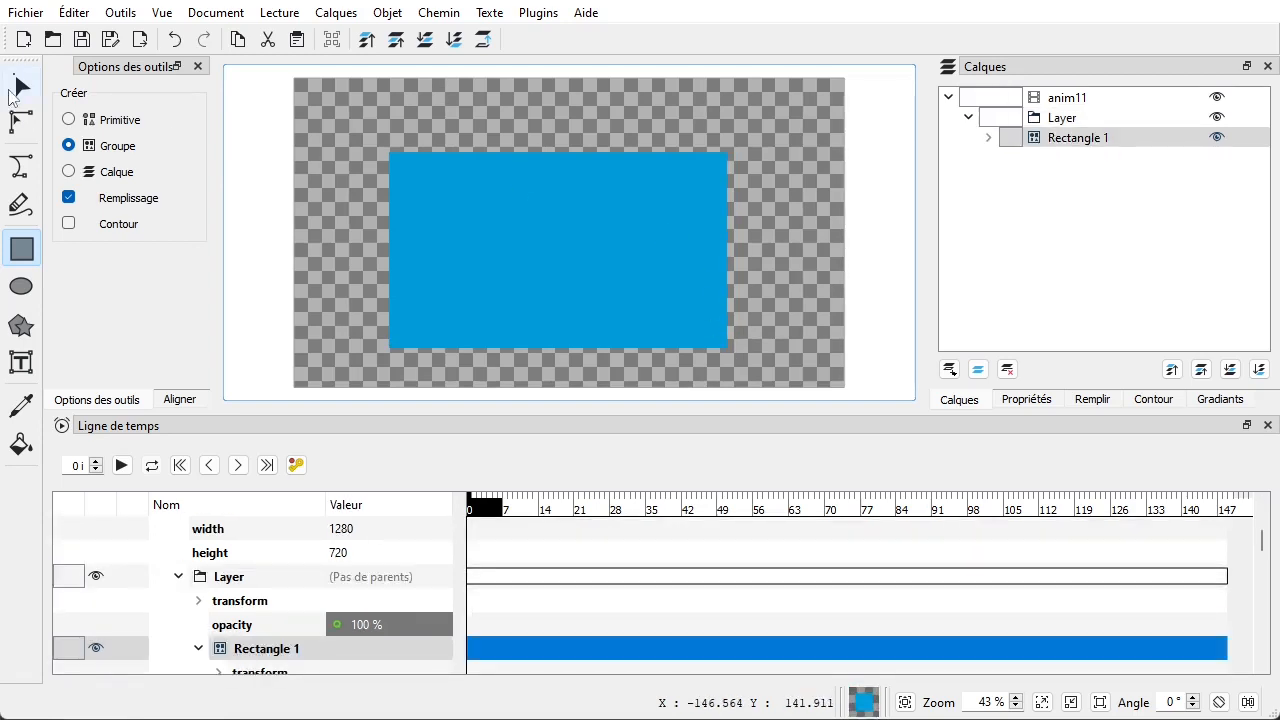
click(15, 92)
mouse_move(650, 218)
mouse_down()
mouse_move(651, 201)
mouse_move(660, 216)
mouse_up()
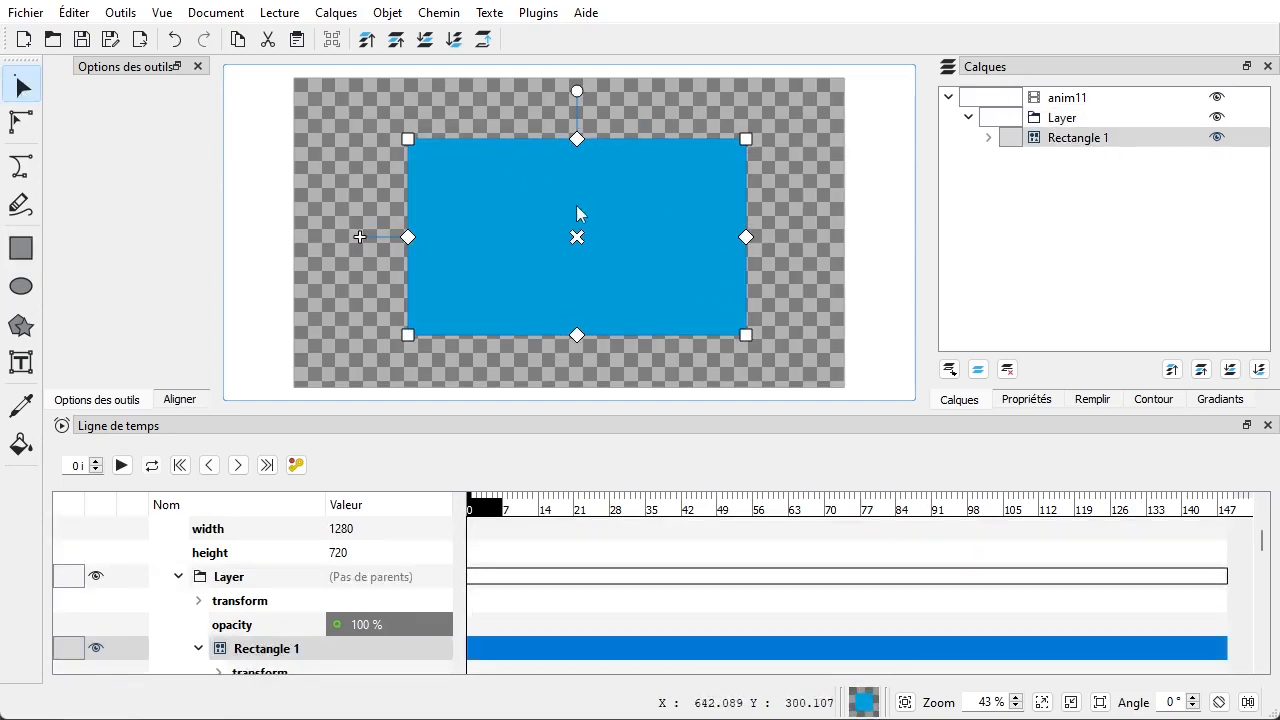
- Expand the rectangle's group in the layer tree and toggle the Contour element's visibility on and off again
click(989, 137)
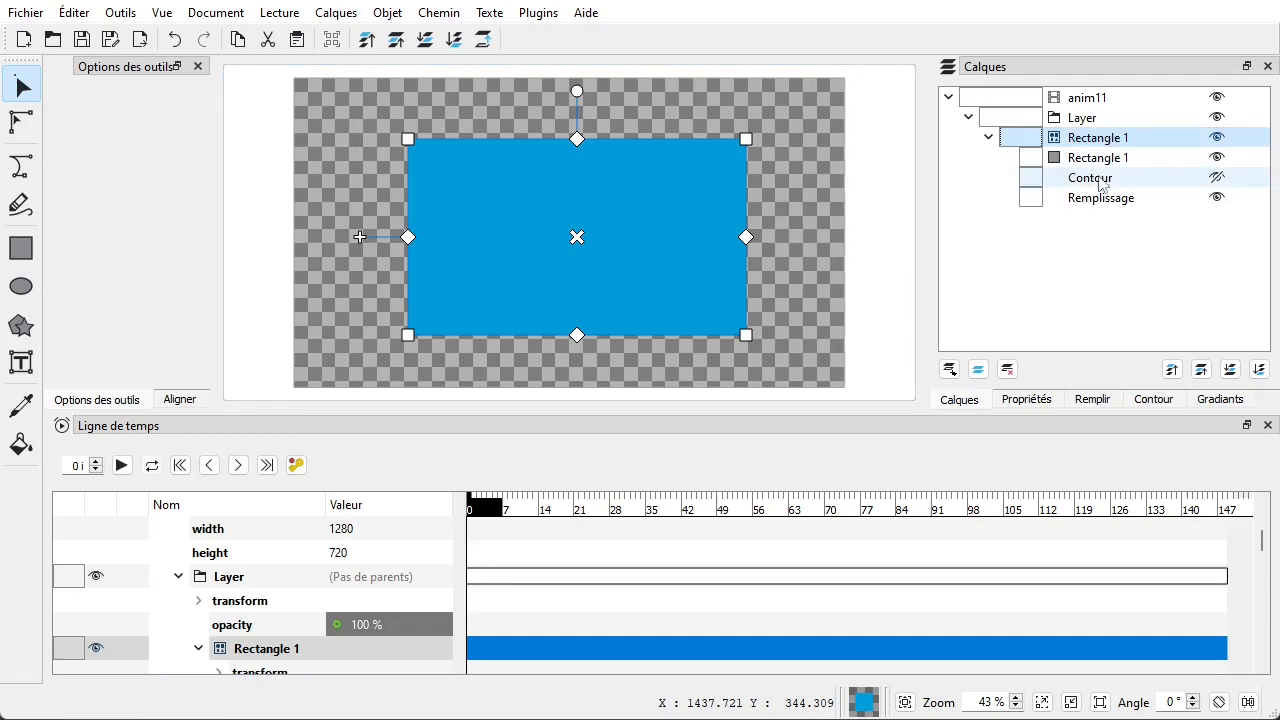
click(1217, 178)
click(1217, 178)
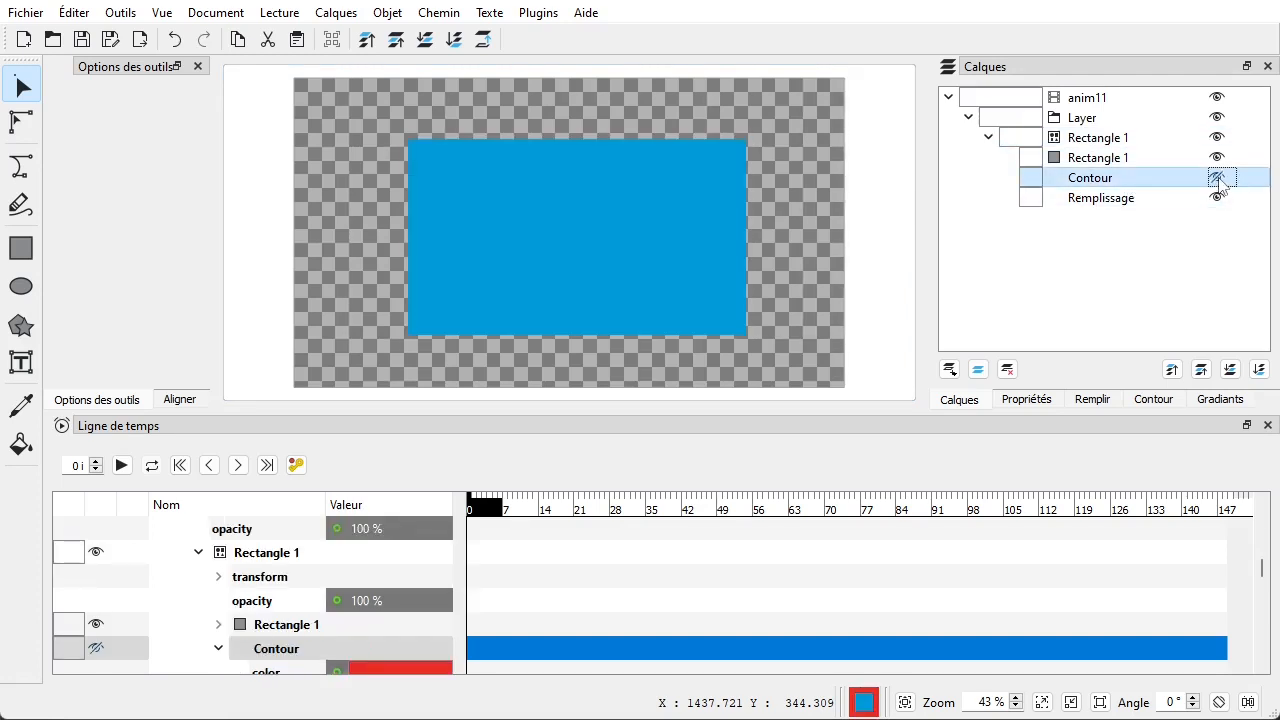
click(1100, 186)
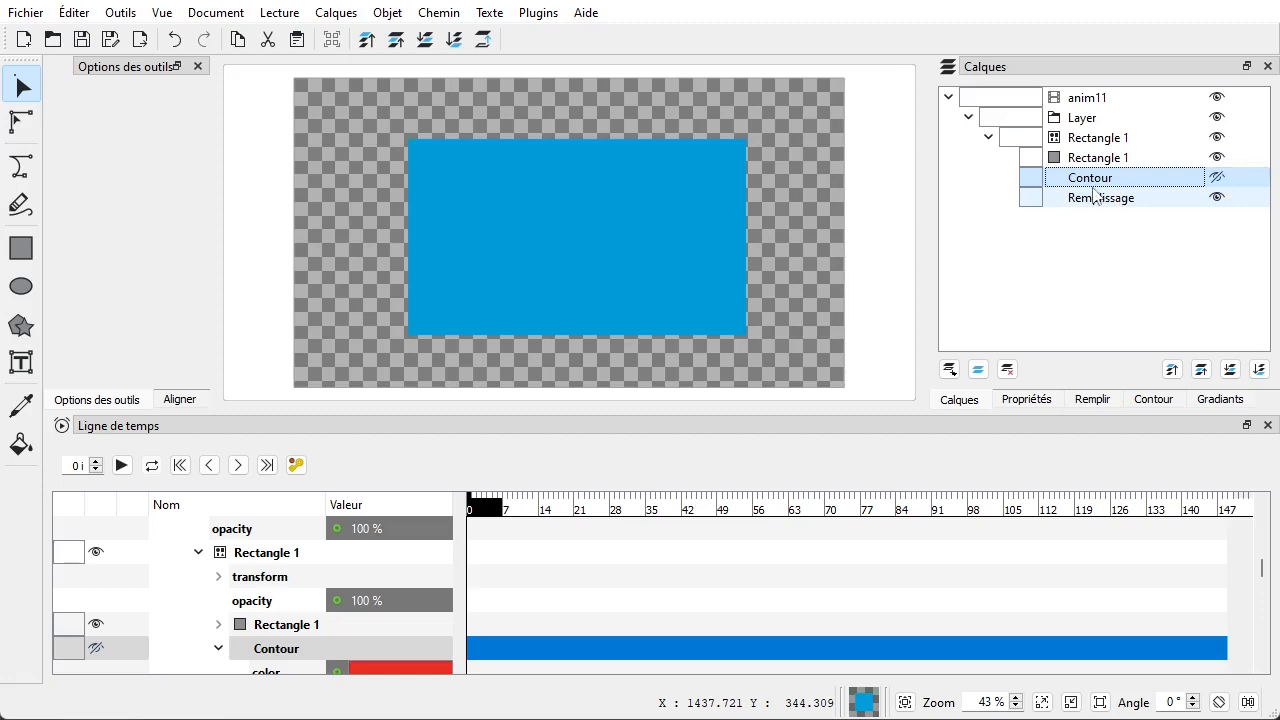
- Enlarge the rectangle slightly from its lower-right corner node and shift it a little up and left on the canvas
click(664, 204)
mouse_move(680, 195)
mouse_down()
mouse_move(670, 204)
mouse_move(672, 189)
mouse_up()
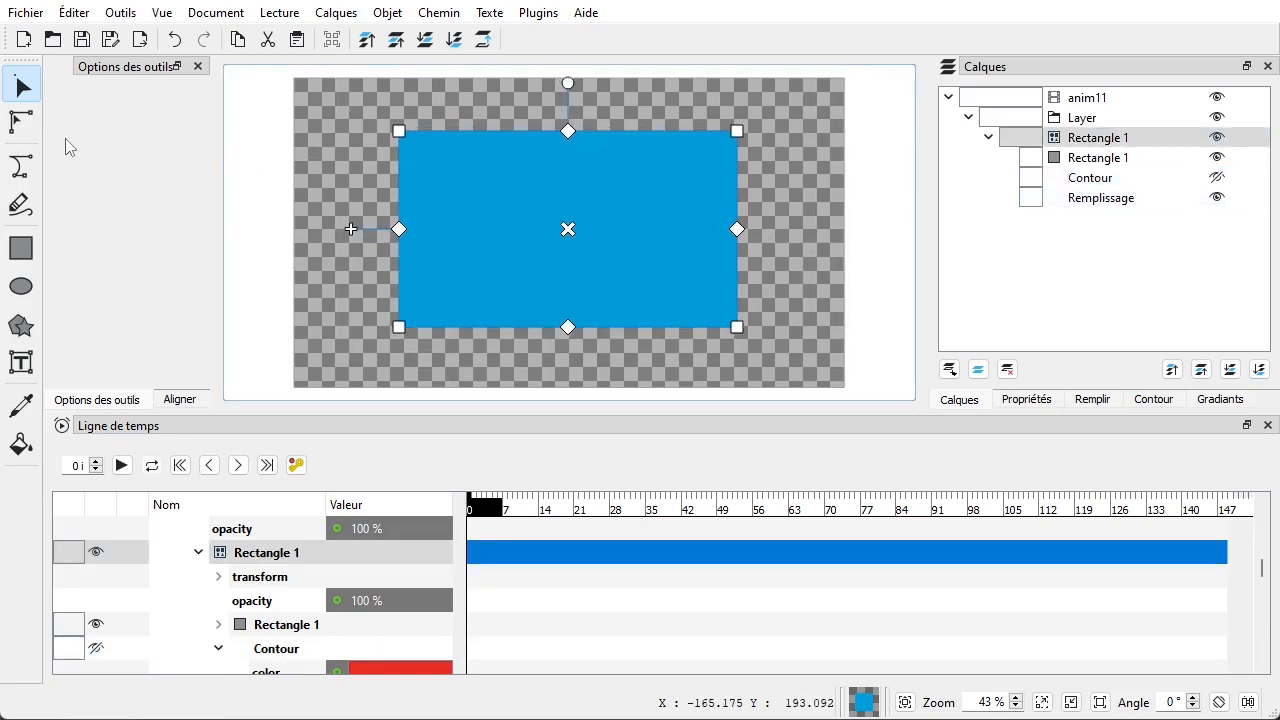
click(22, 122)
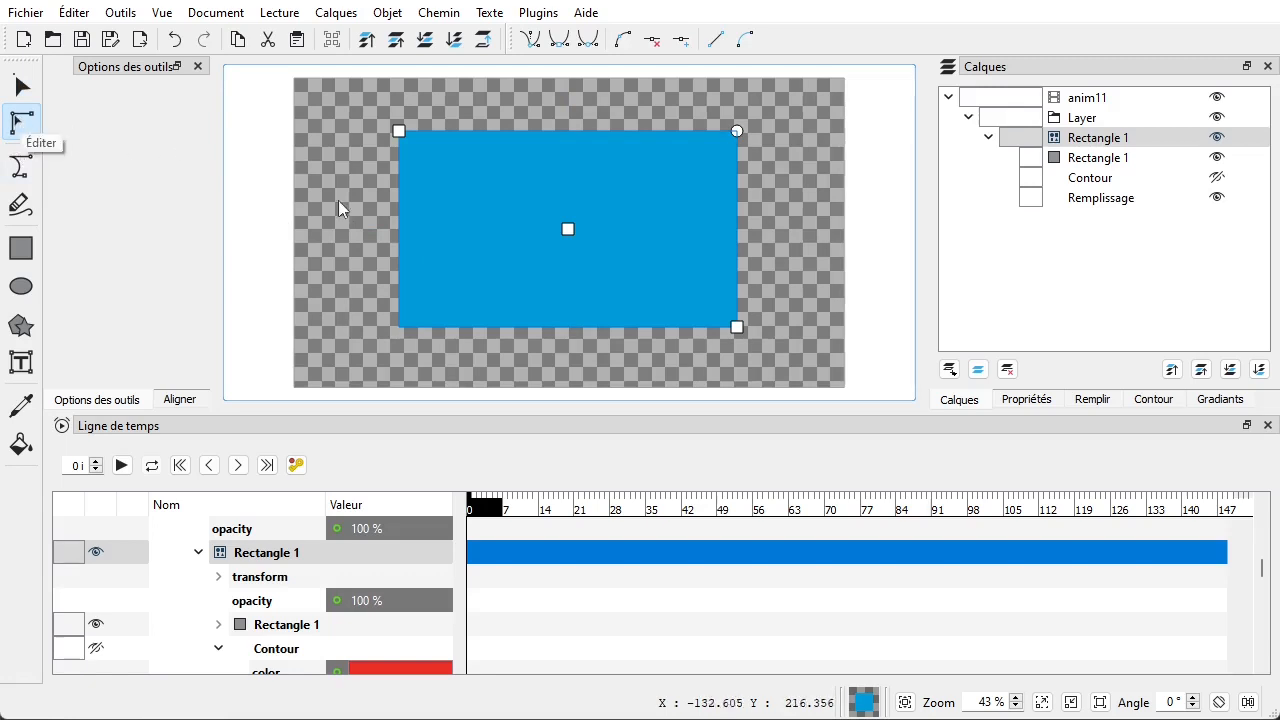
mouse_move(737, 327)
mouse_down()
mouse_move(741, 344)
mouse_move(756, 343)
mouse_up()
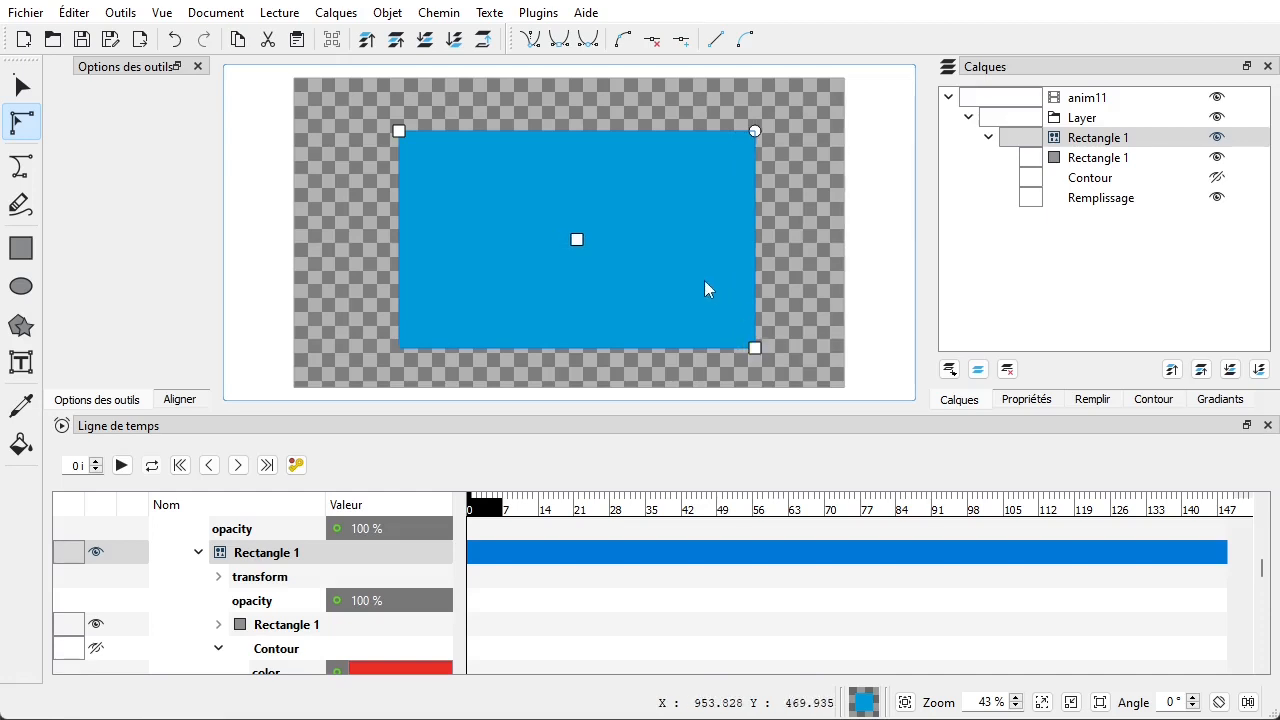
drag(579, 242, 574, 233)
- Round the rectangle's four corners using its corner-radius handle
mouse_move(1279, 189)
mouse_down()
mouse_move(770, 183)
mouse_move(1279, 200)
mouse_up()
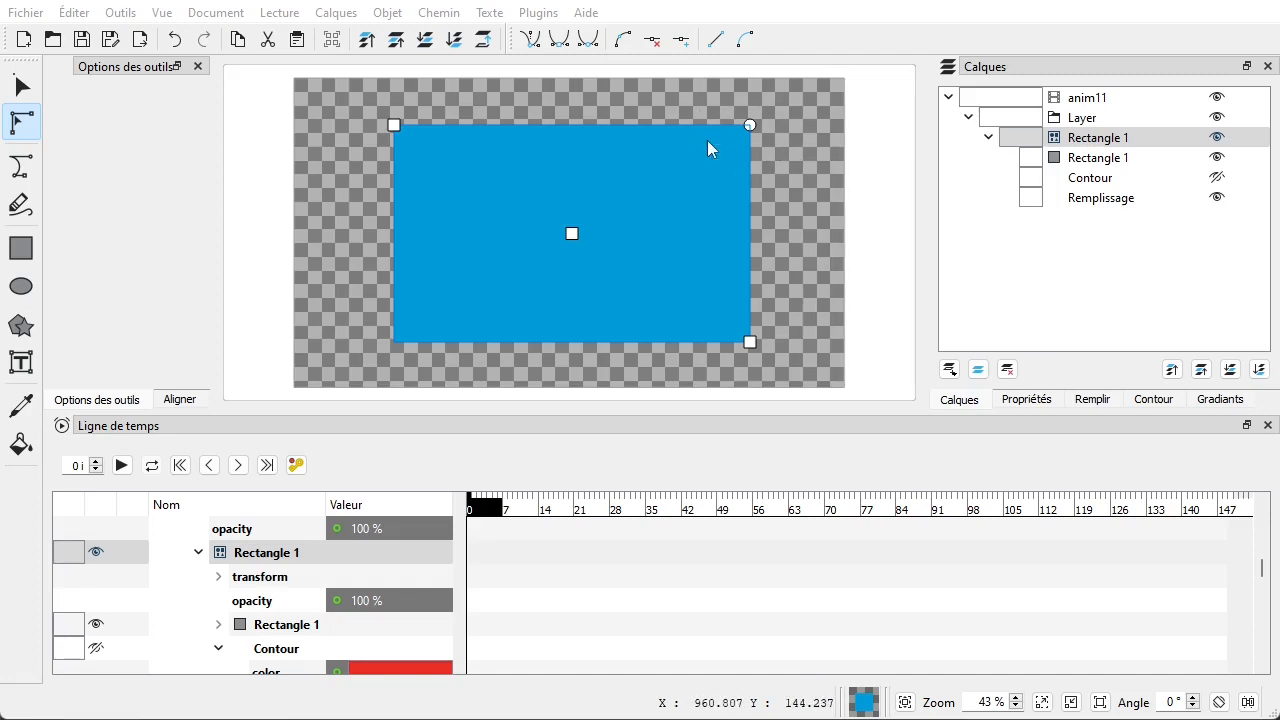
drag(749, 125, 781, 187)
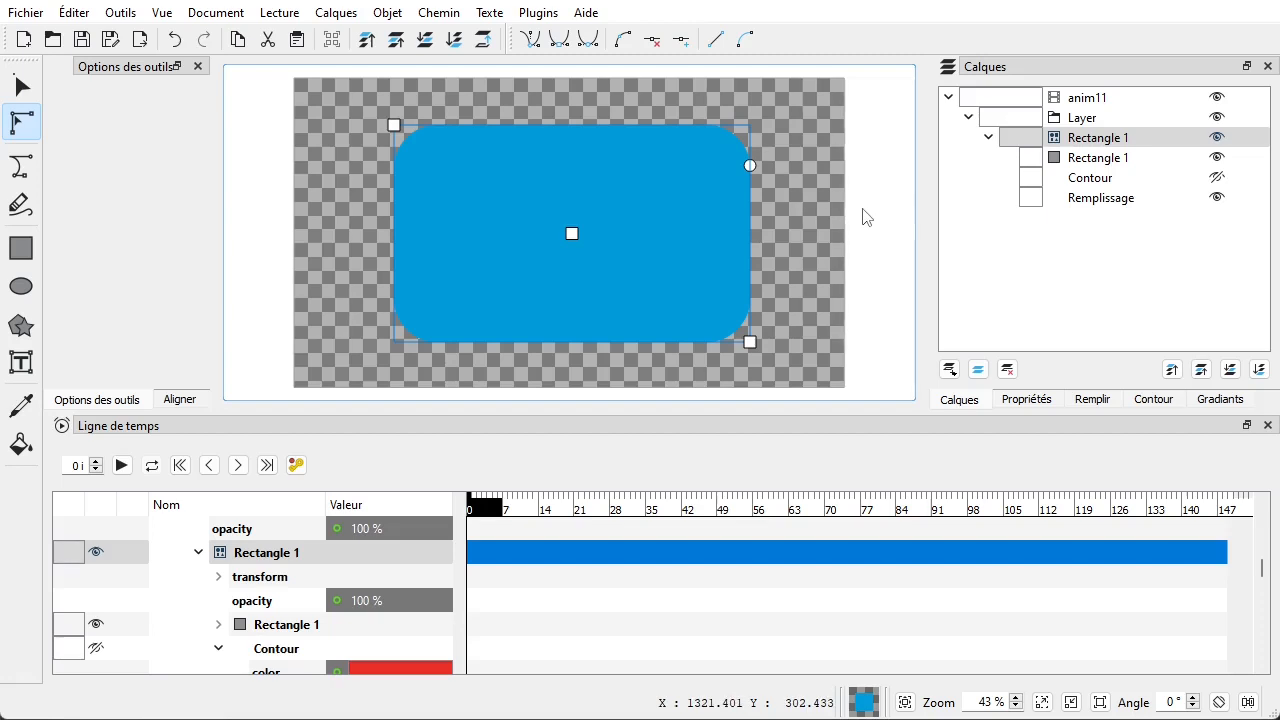
- Change the rounded rectangle's fill colour to the red #da2b15
click(1090, 400)
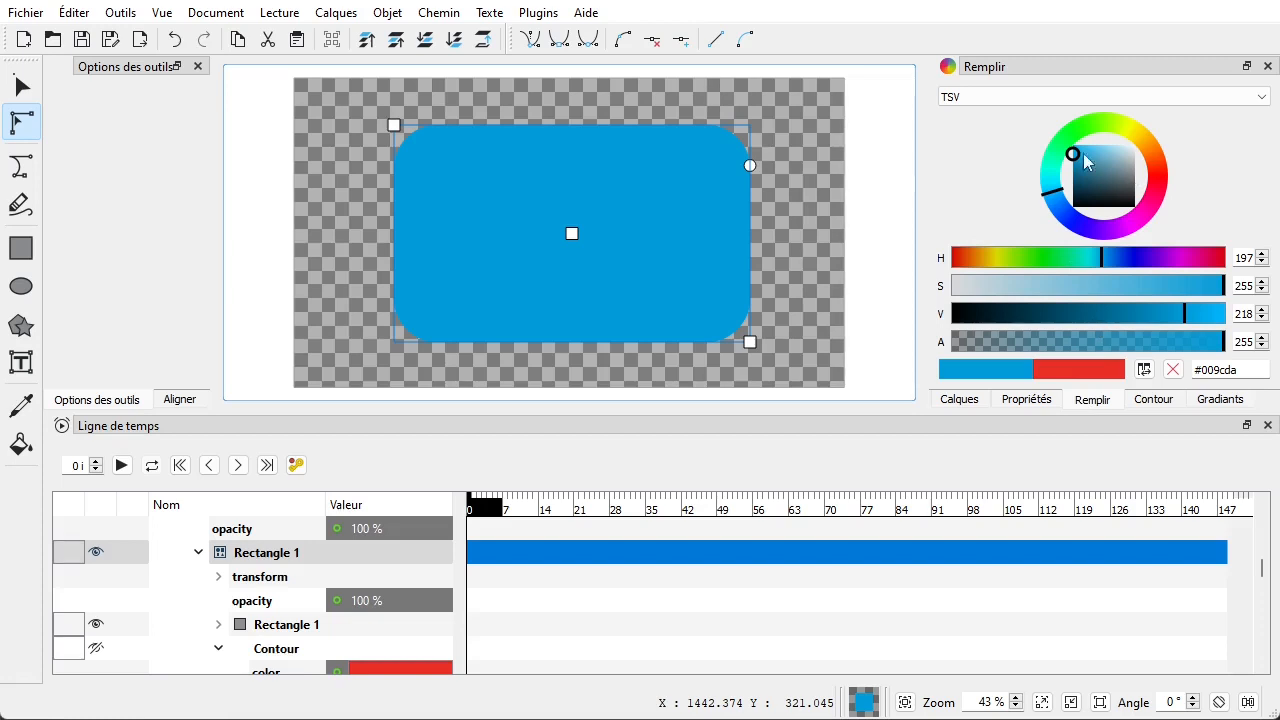
click(1164, 174)
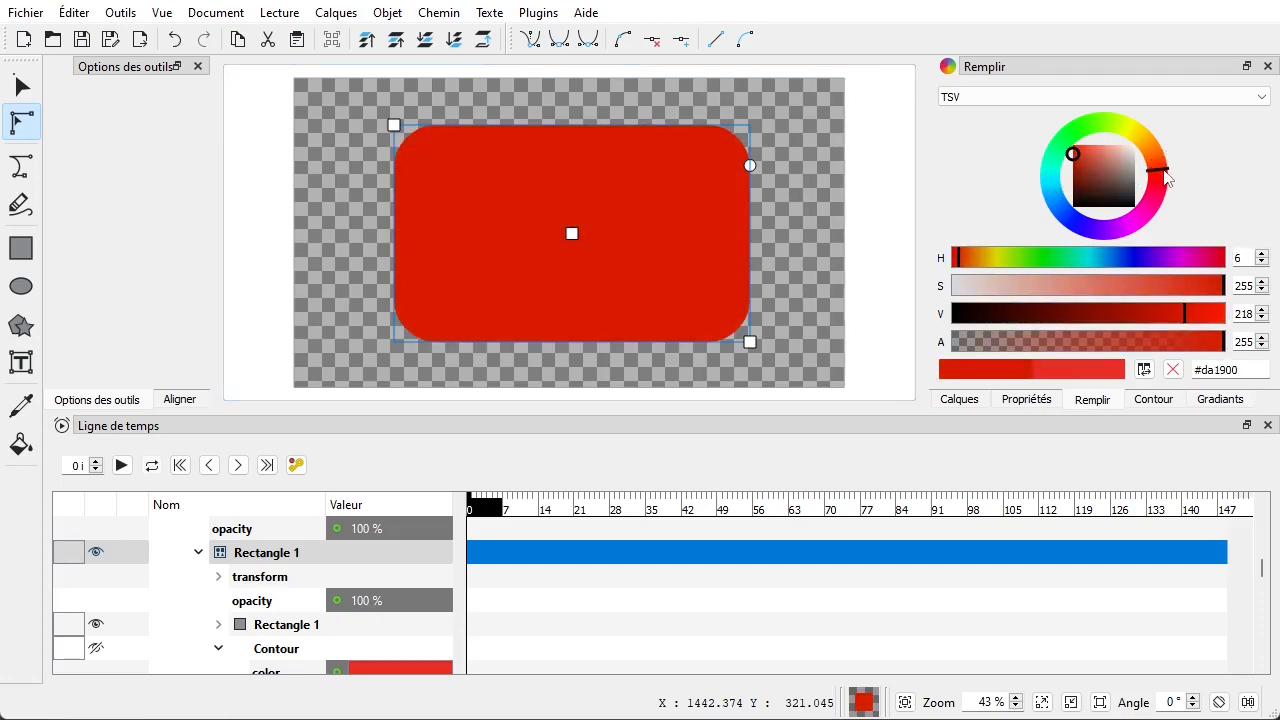
click(1075, 160)
drag(1077, 163, 1080, 155)
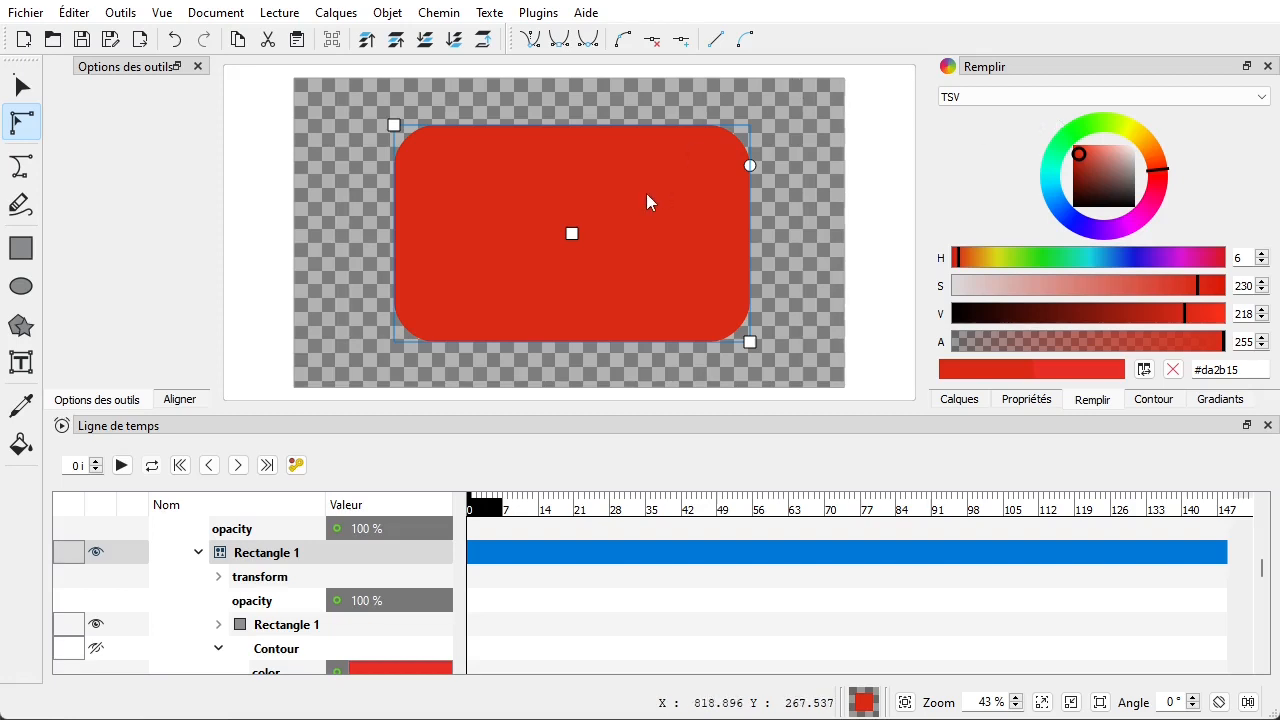
- Bring up the browser window with the reference YouTube logo, examine its curved sides, and return to the Glaxnimate drawing
key(alt+Tab)
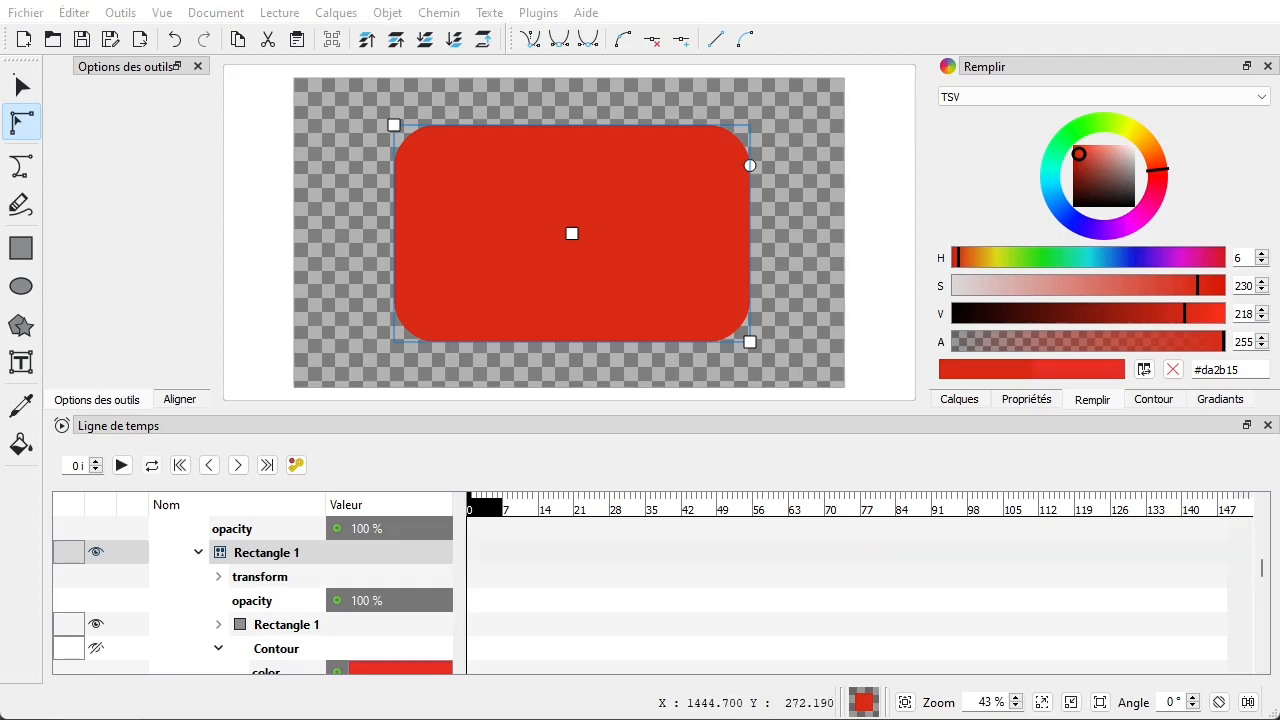
drag(1067, 205, 1279, 205)
drag(1279, 142, 769, 126)
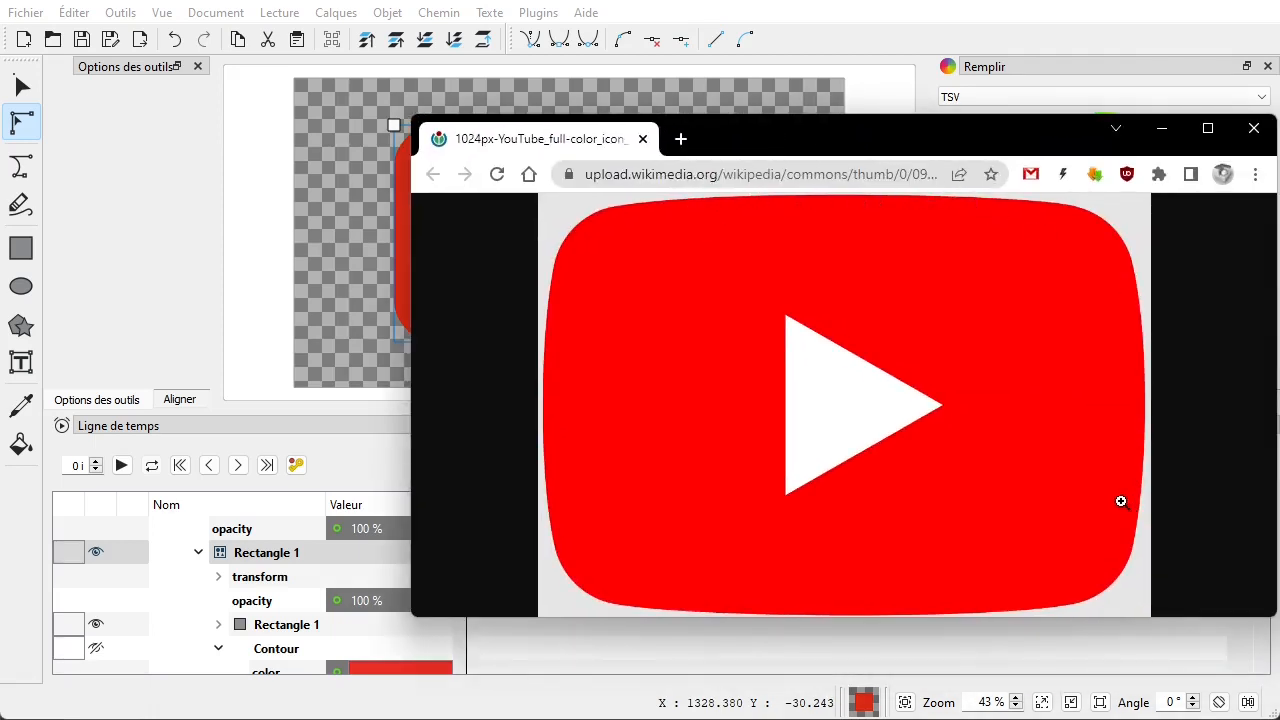
drag(797, 135, 1279, 140)
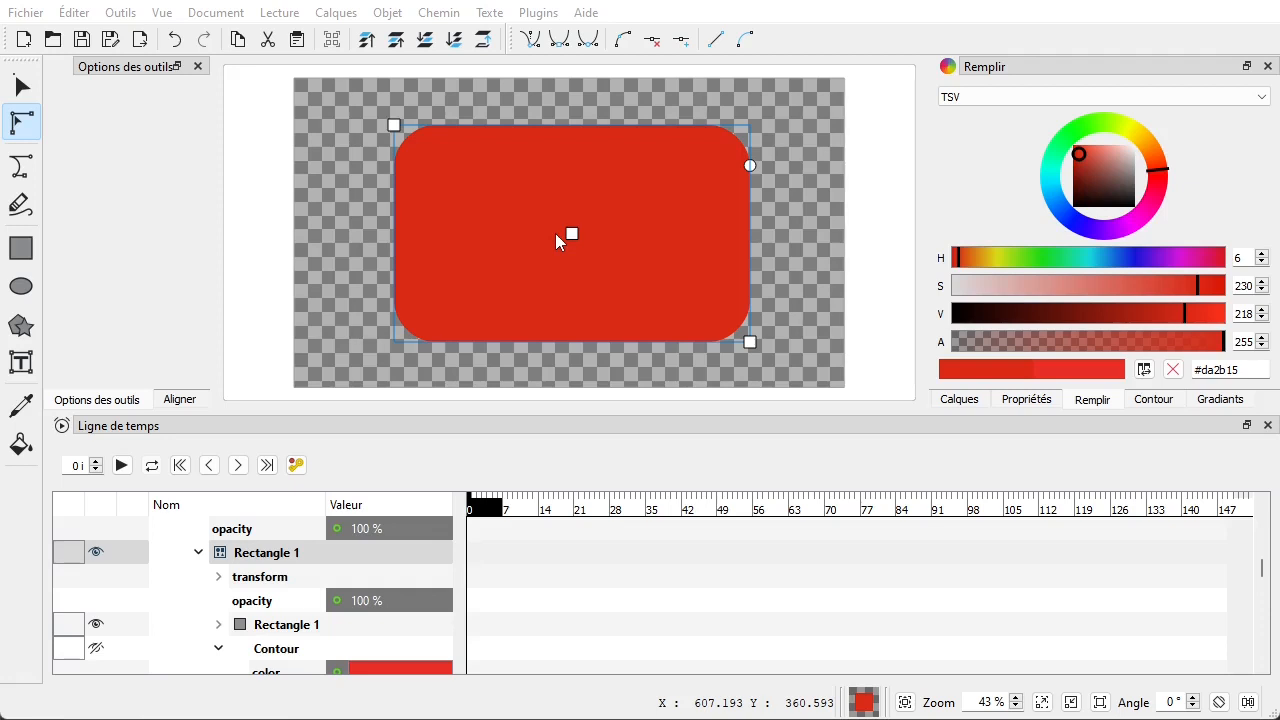
click(452, 201)
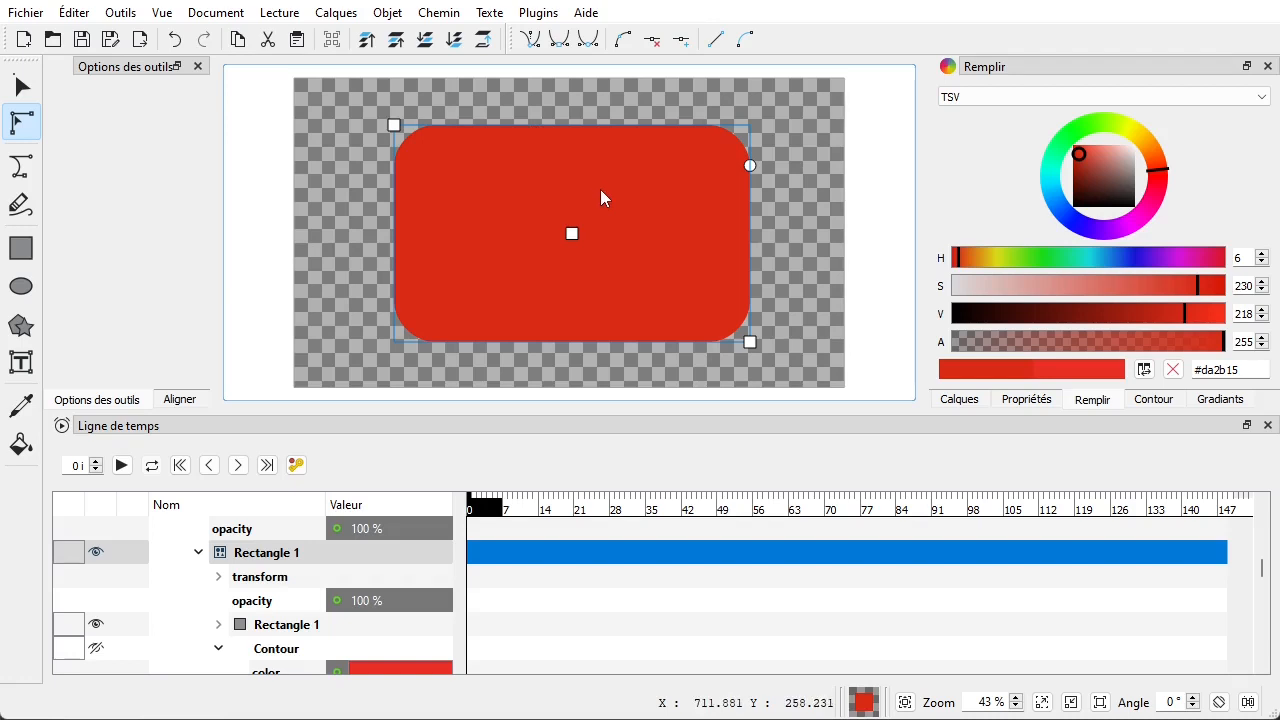
- Convert the rounded rectangle into a path and select it to show its editable nodes
click(439, 12)
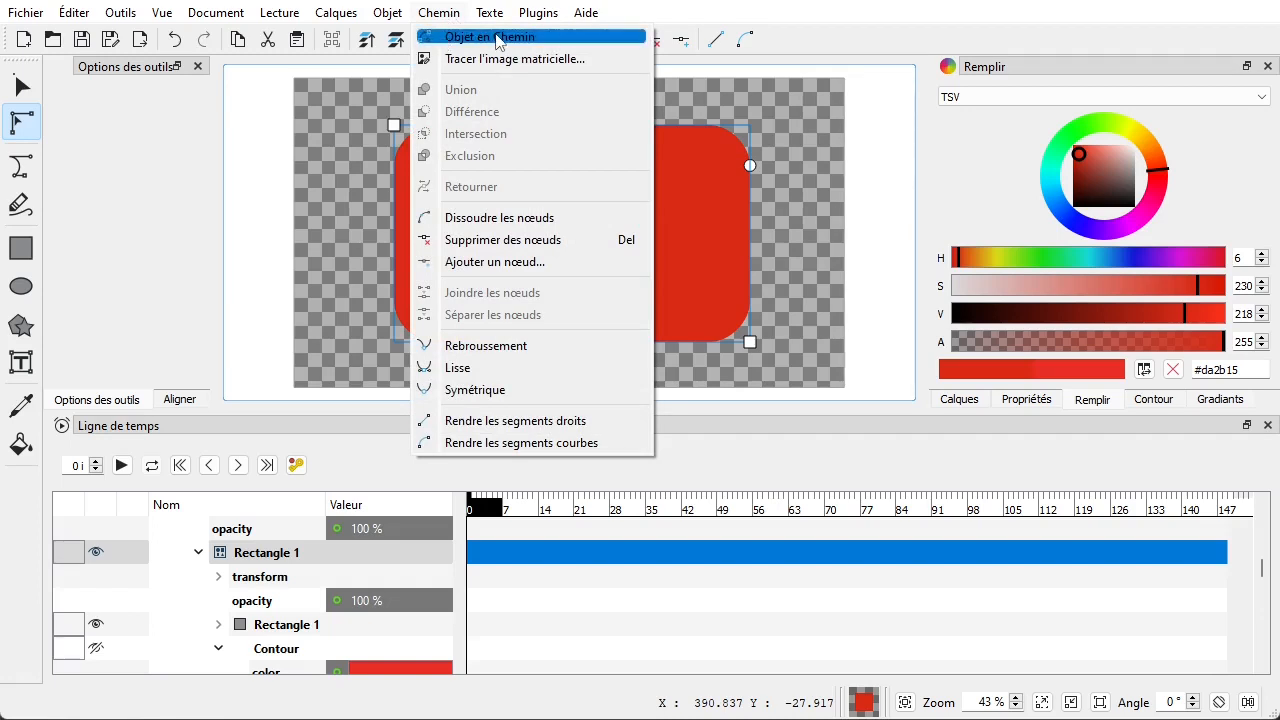
click(500, 38)
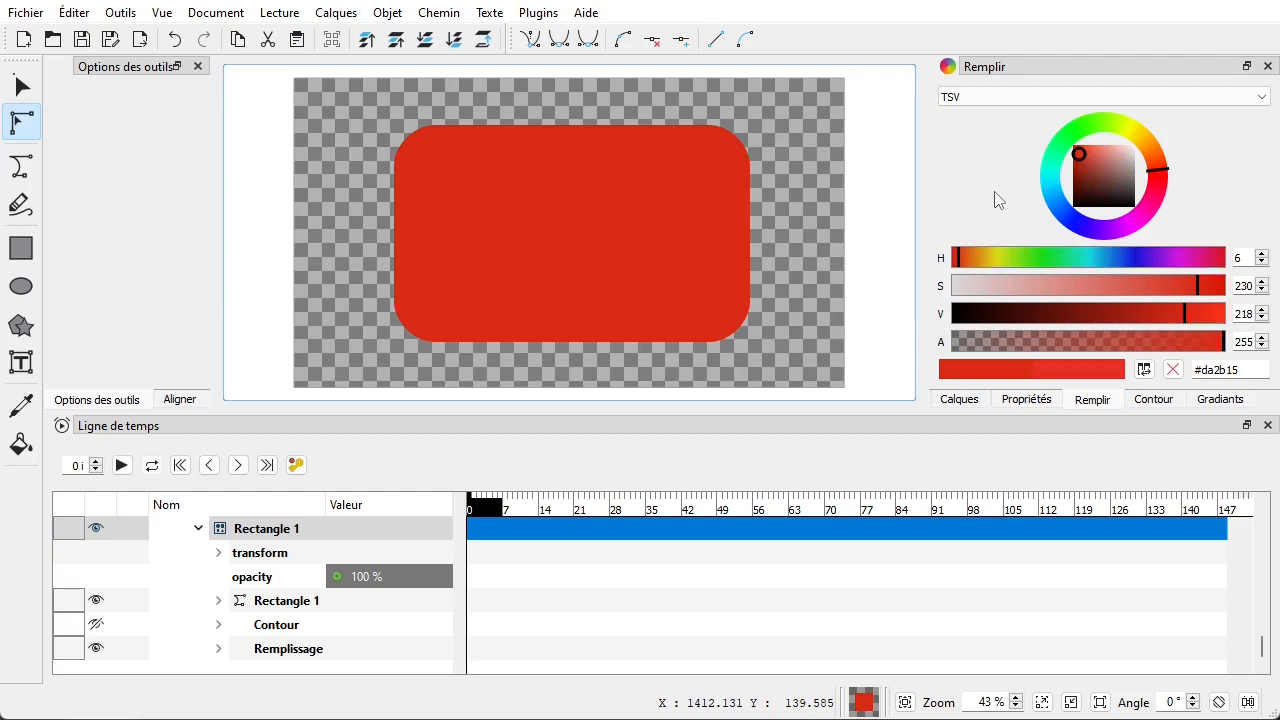
click(542, 182)
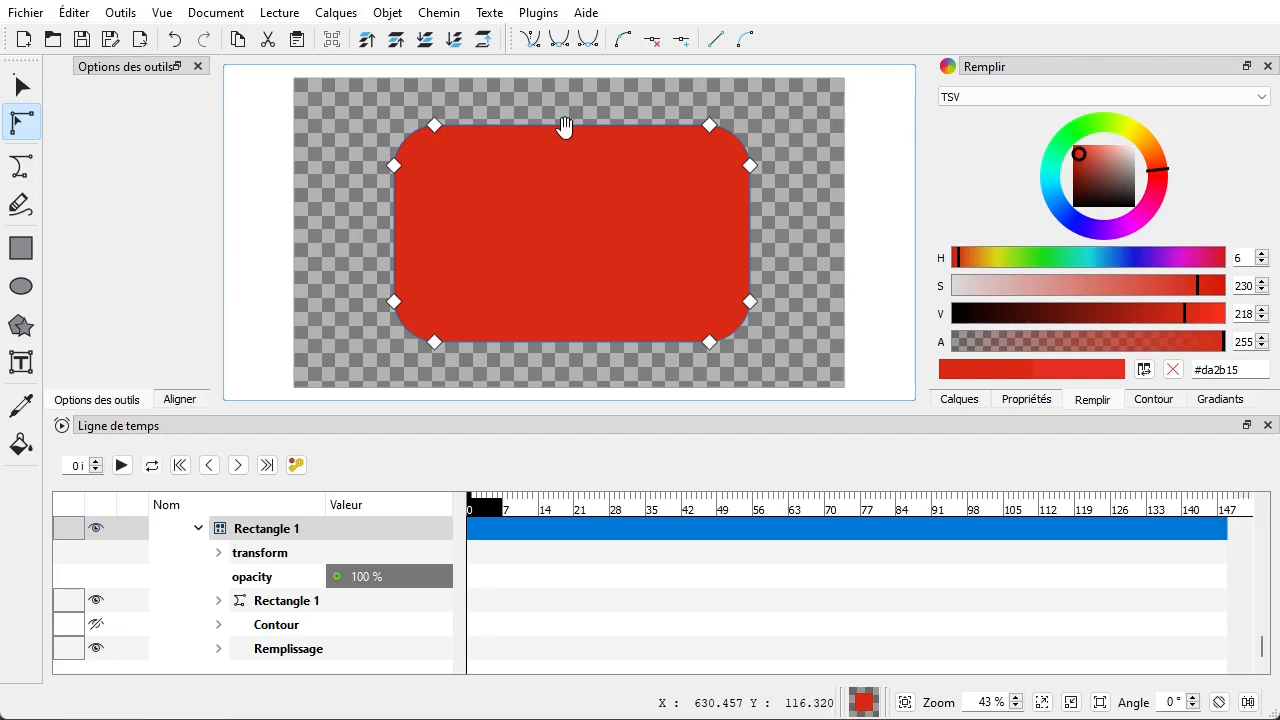
- Bend the path's top edge inwards and undo the change
drag(565, 130, 567, 152)
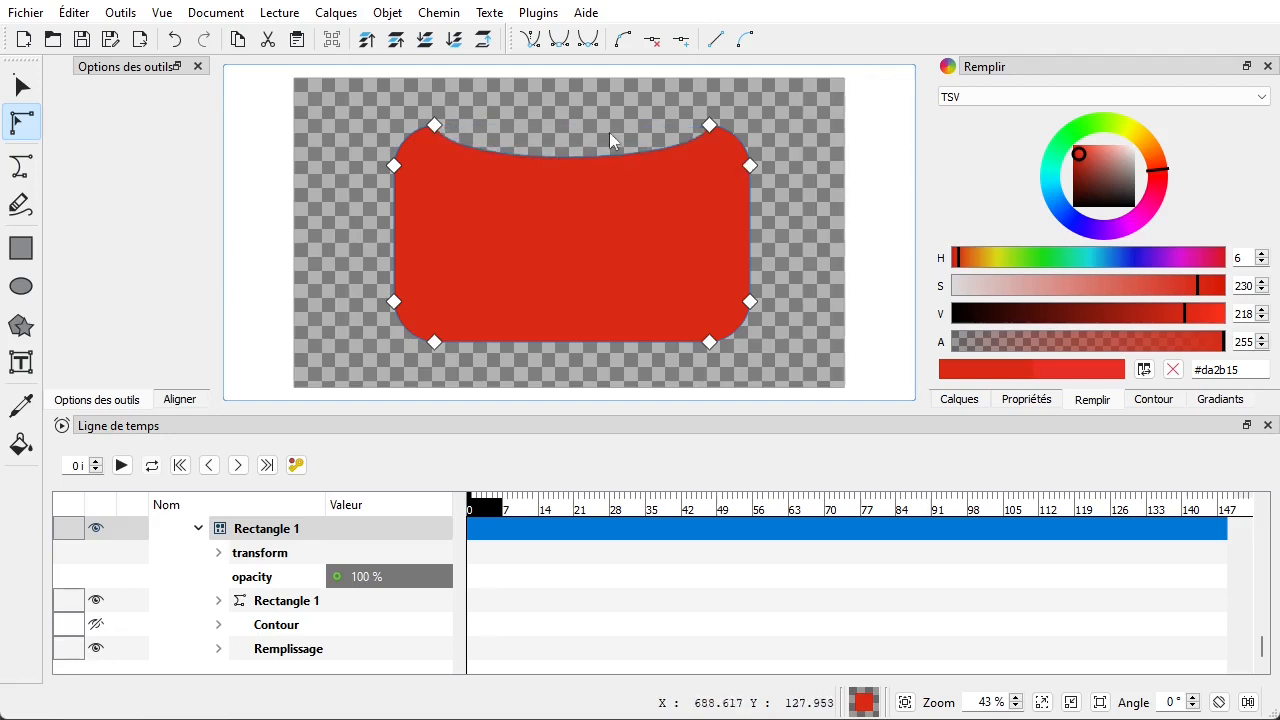
click(177, 41)
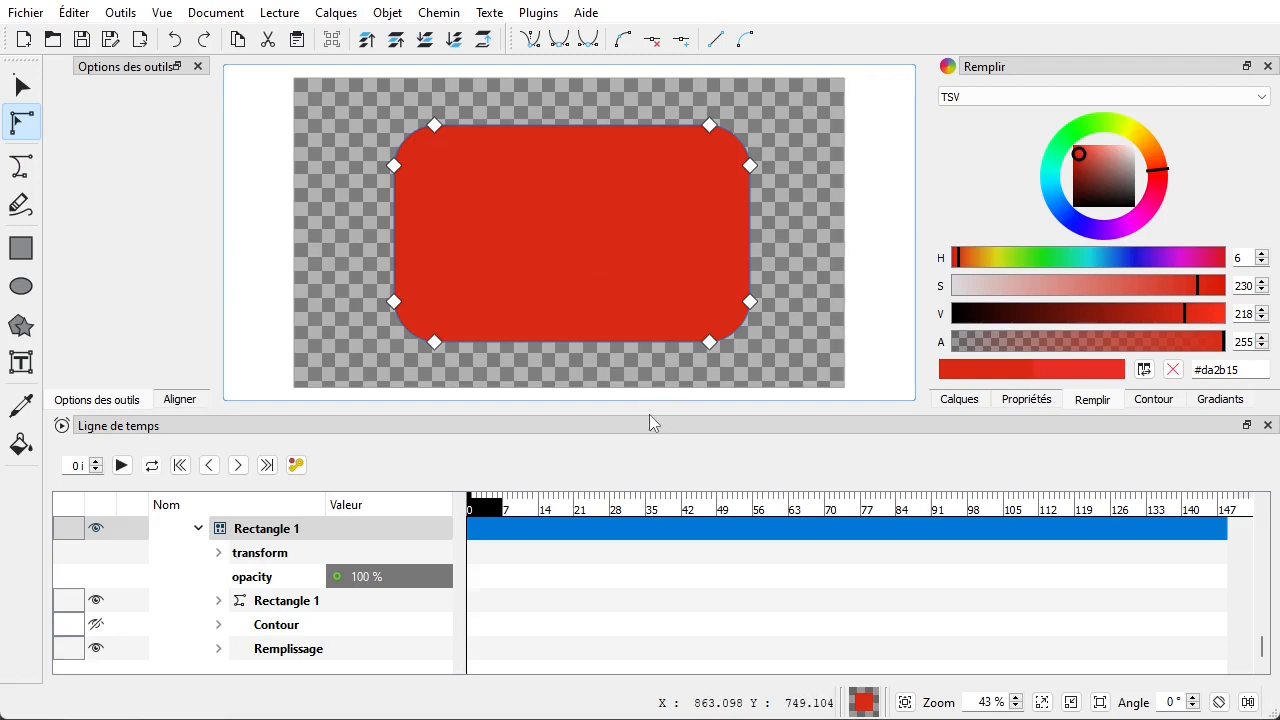
- Enlarge the canvas area and bow the path's bottom and top edges slightly outwards like the YouTube logo
drag(651, 411, 667, 530)
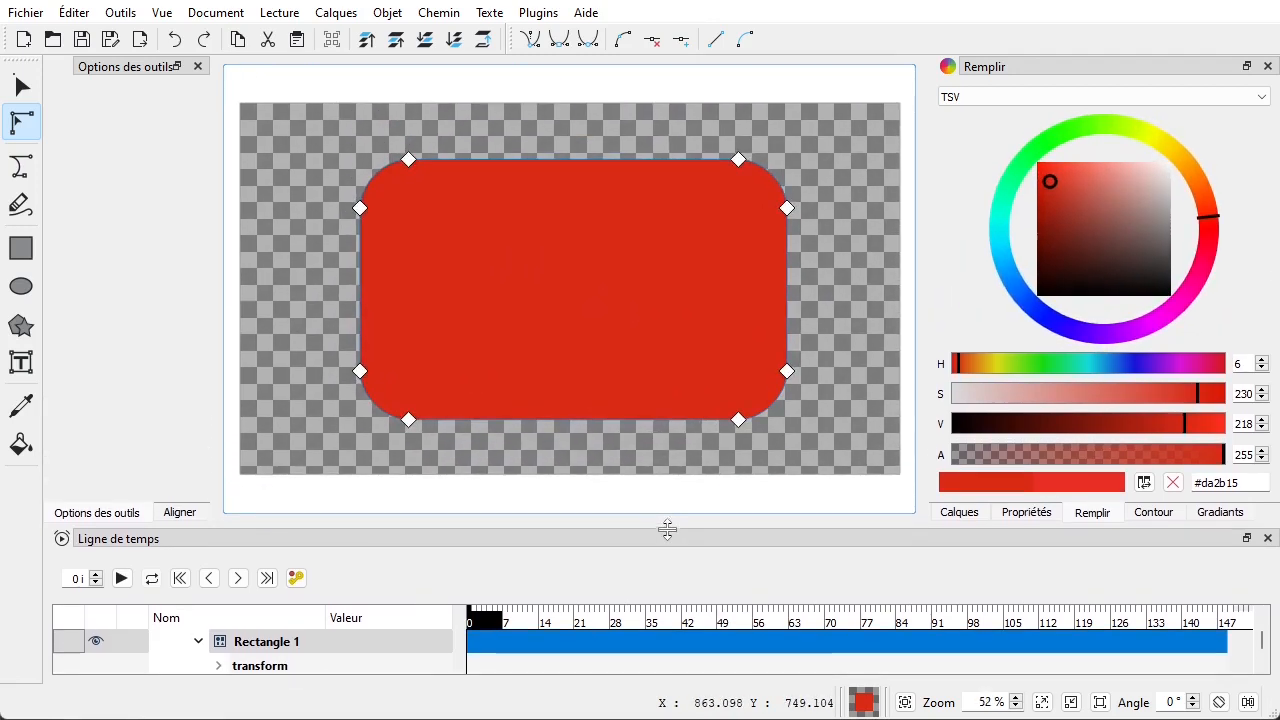
scroll(591, 394, up, 1)
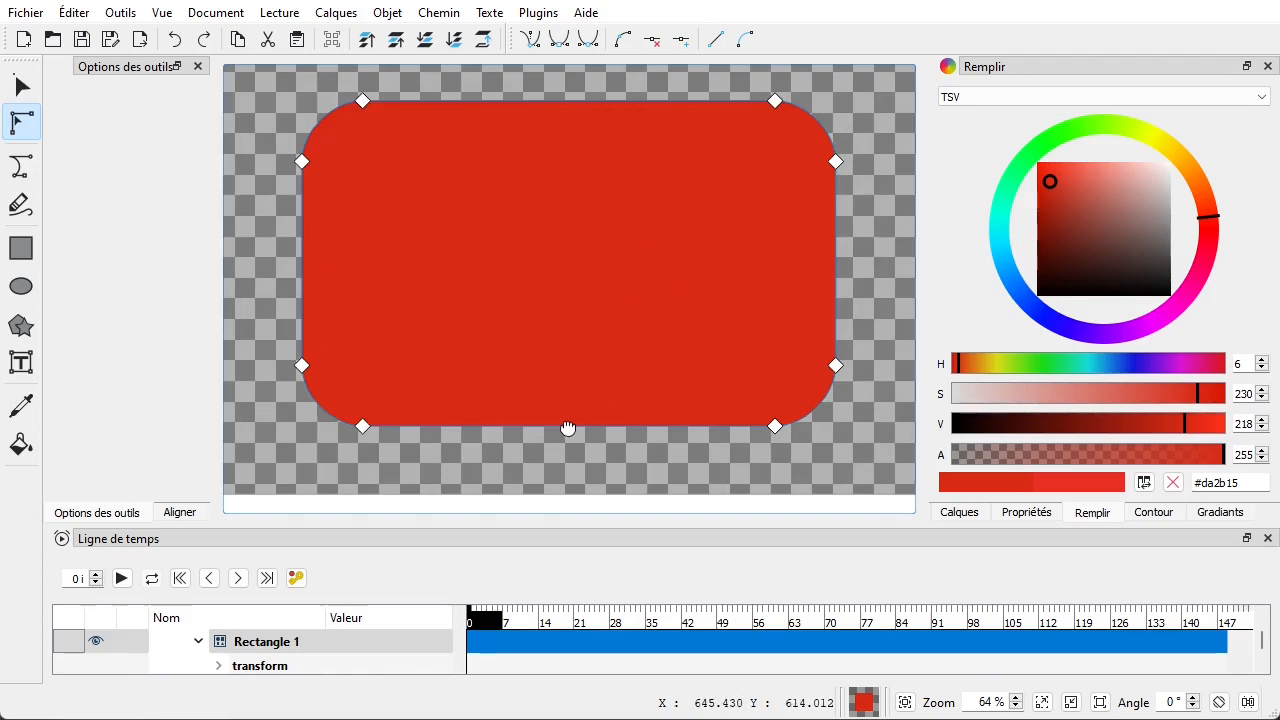
drag(567, 425, 567, 439)
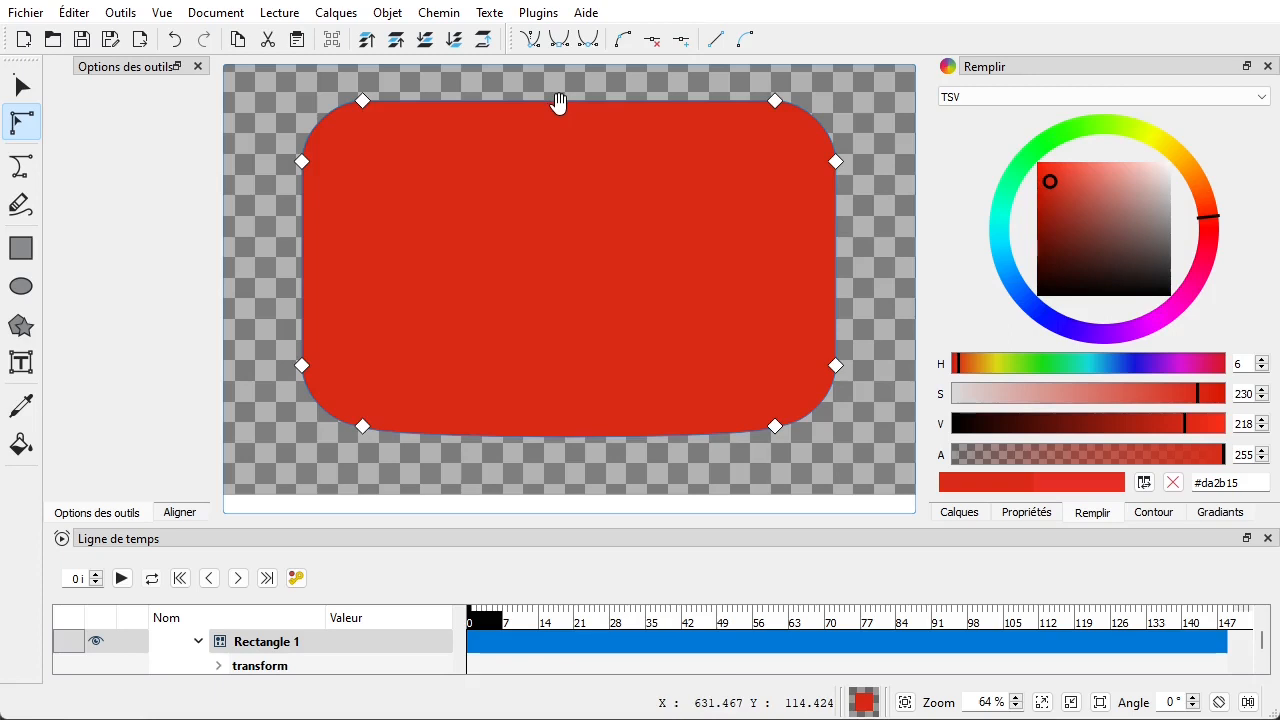
drag(564, 103, 562, 91)
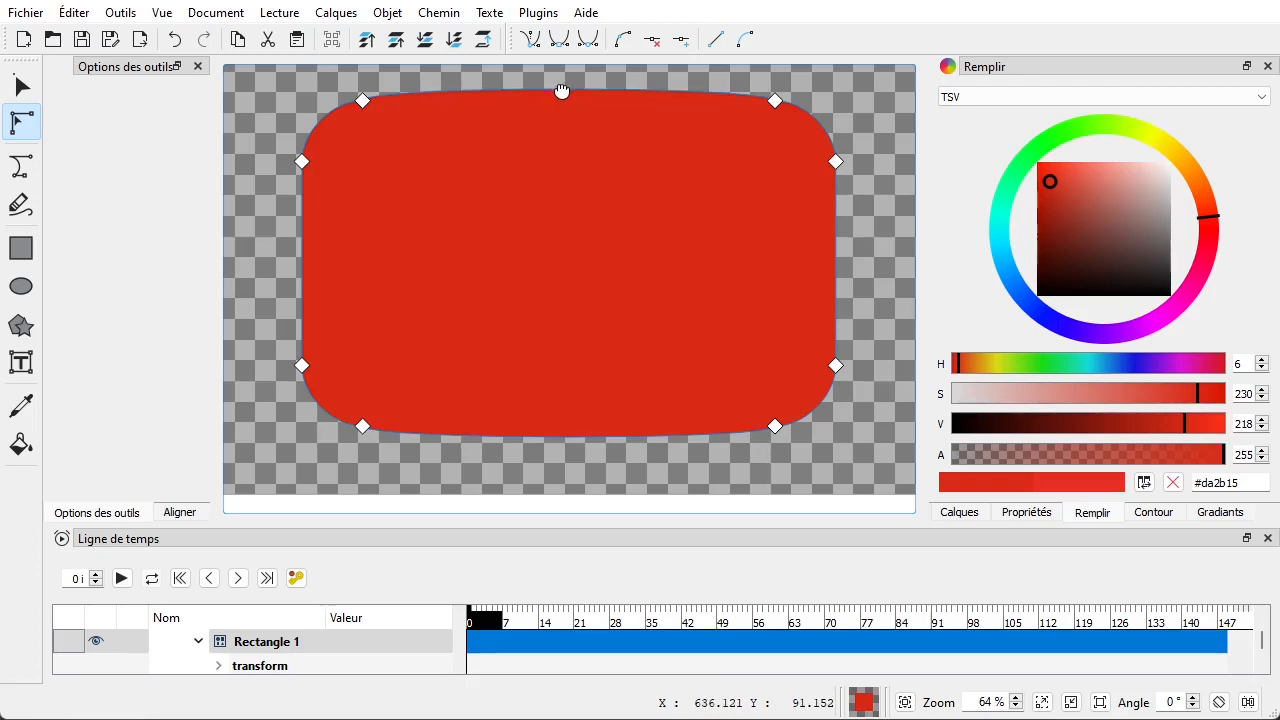
click(620, 76)
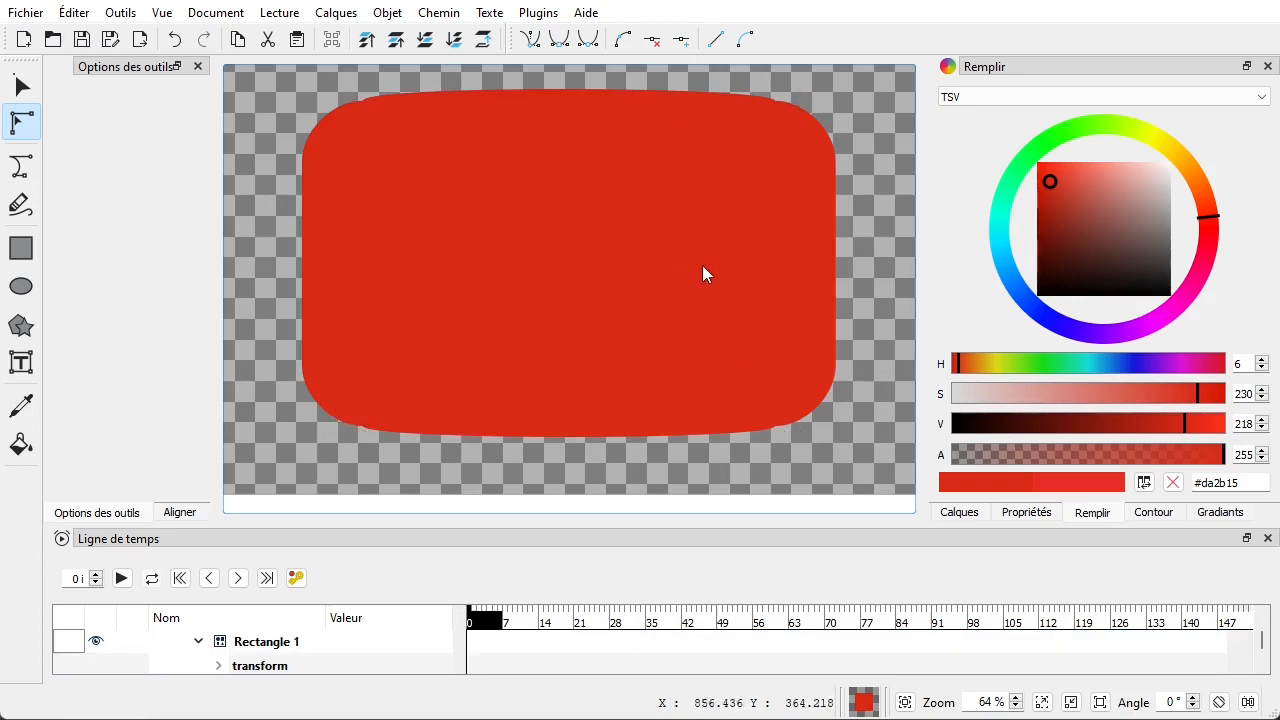
- Bow the path's right and left edges slightly outwards to match its other two sides, and deselect it
click(670, 272)
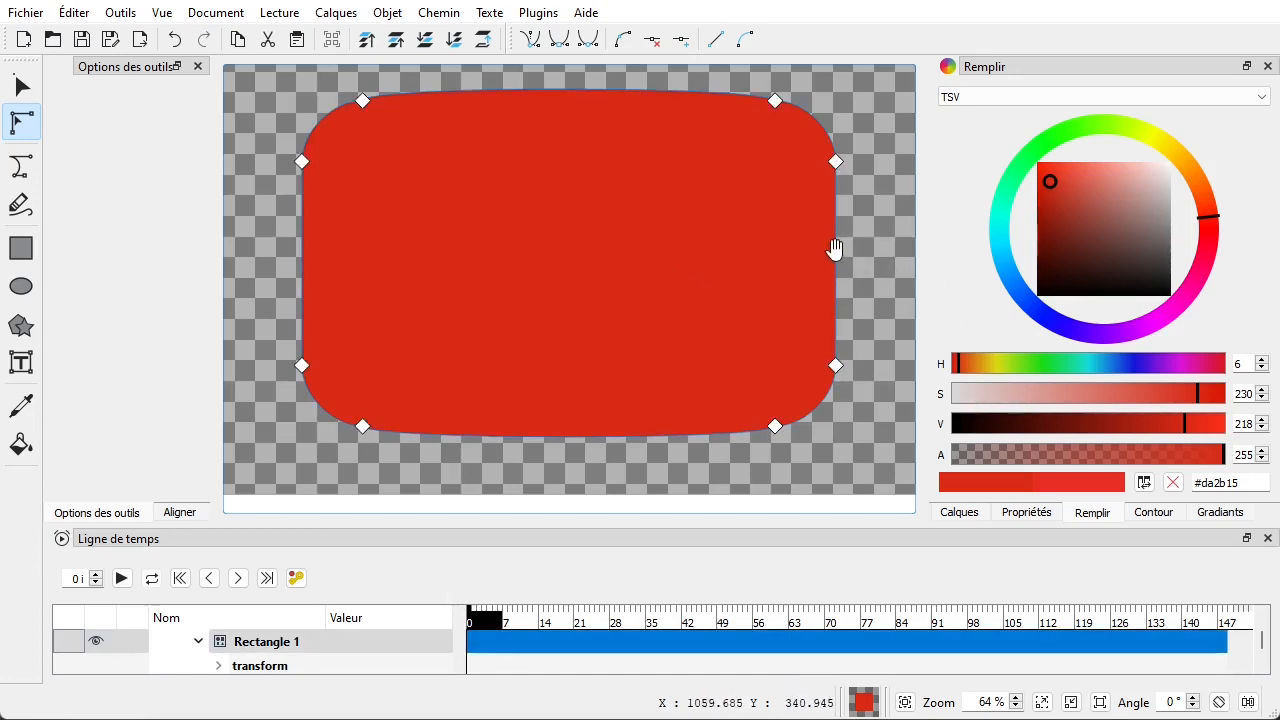
drag(836, 257, 845, 257)
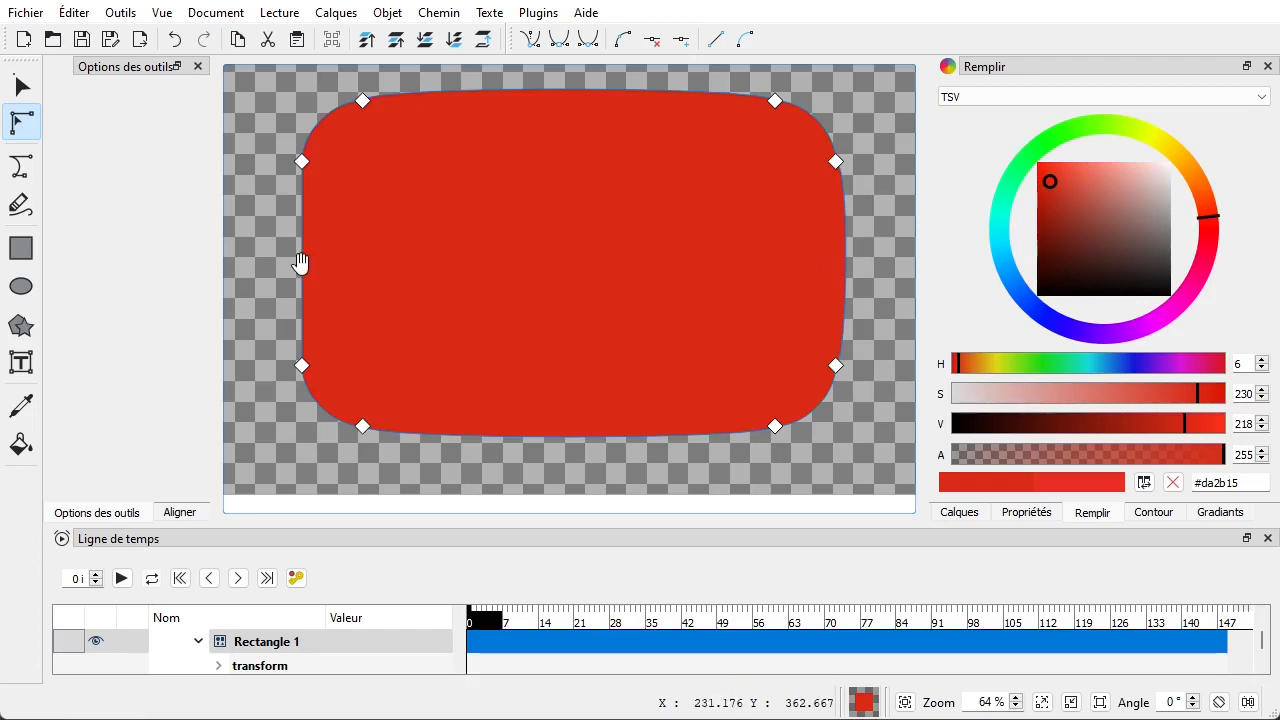
drag(301, 266, 289, 266)
click(525, 461)
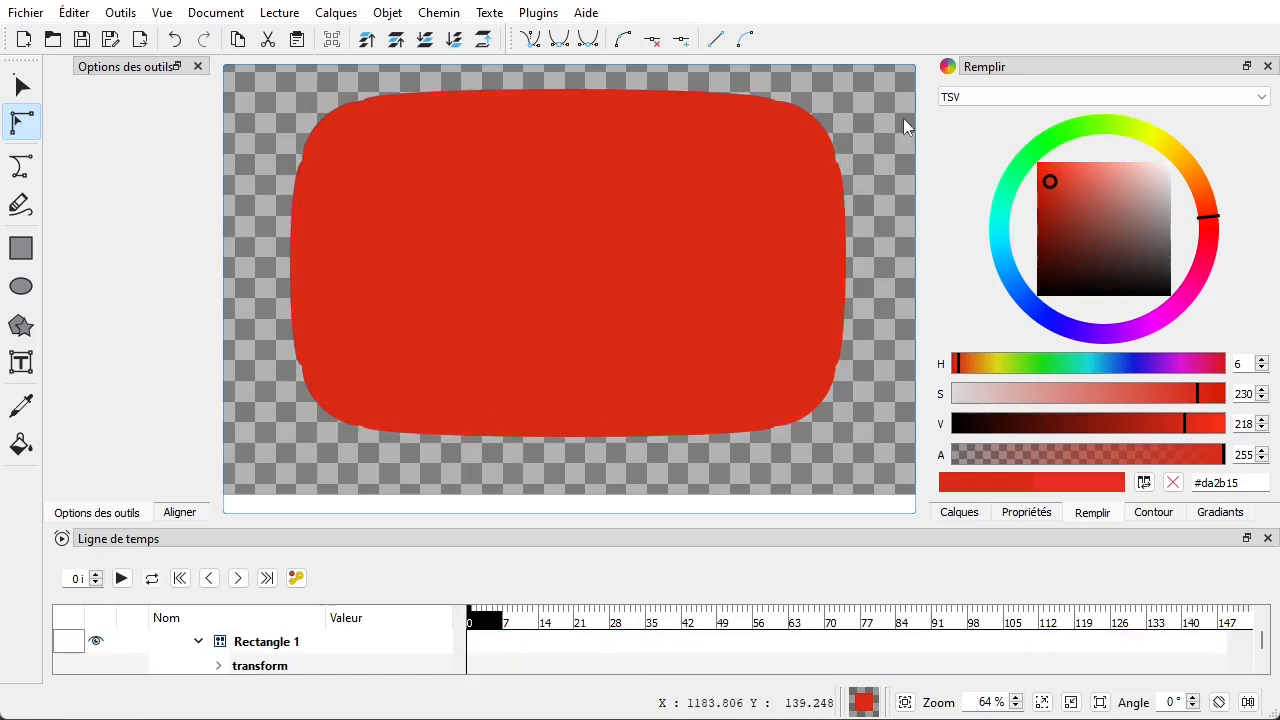
- Smooth the path's upper-right corner by adjusting both tangent handles of the node where the top edge meets the curve
scroll(814, 126, up, 6)
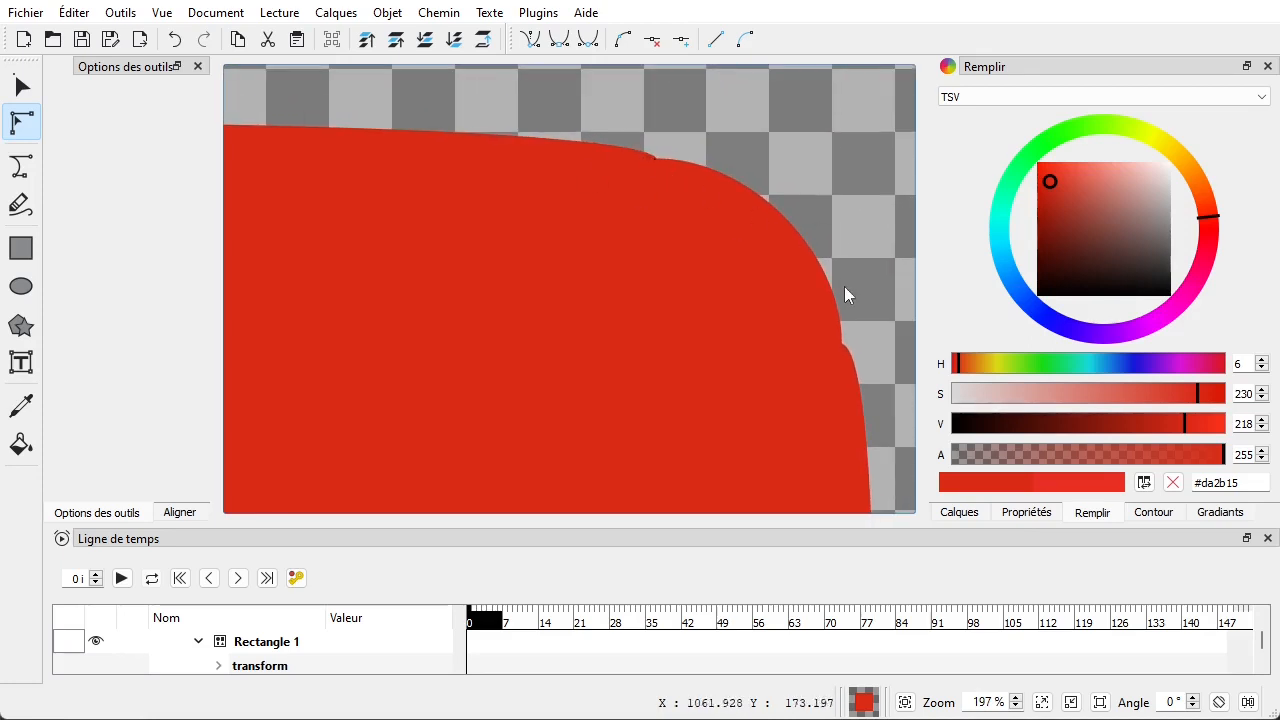
click(813, 255)
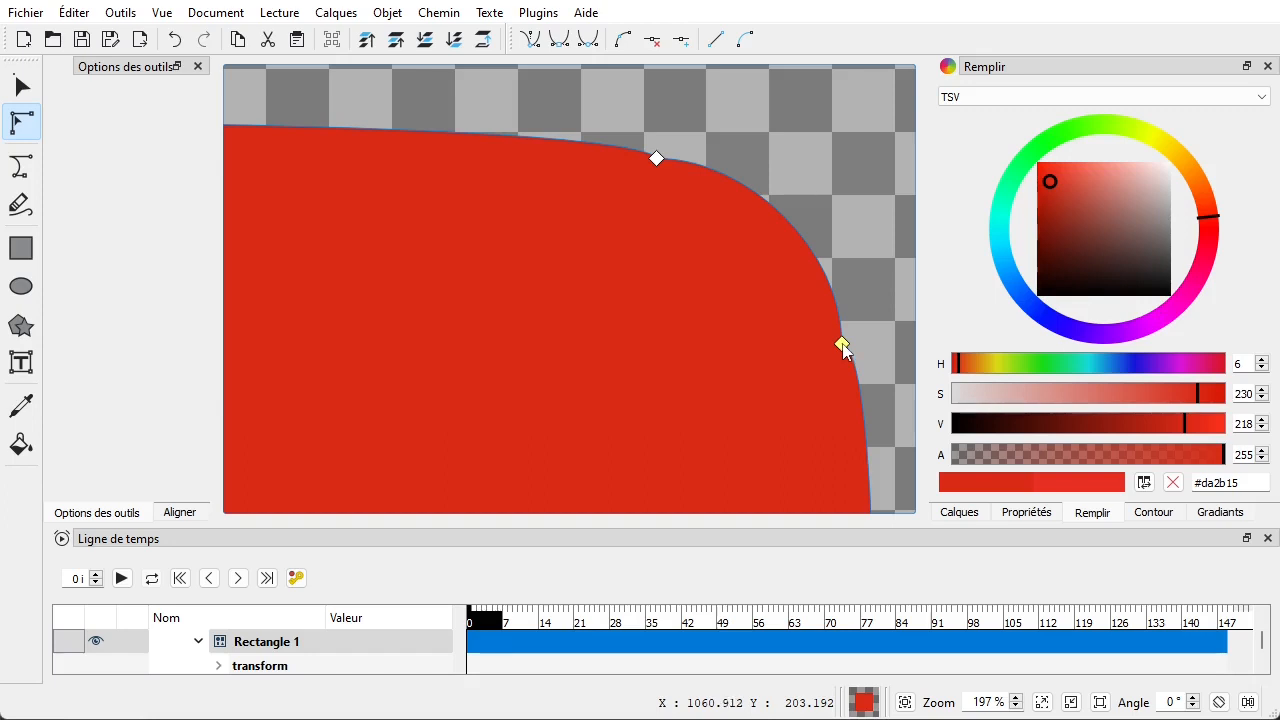
drag(613, 106, 701, 187)
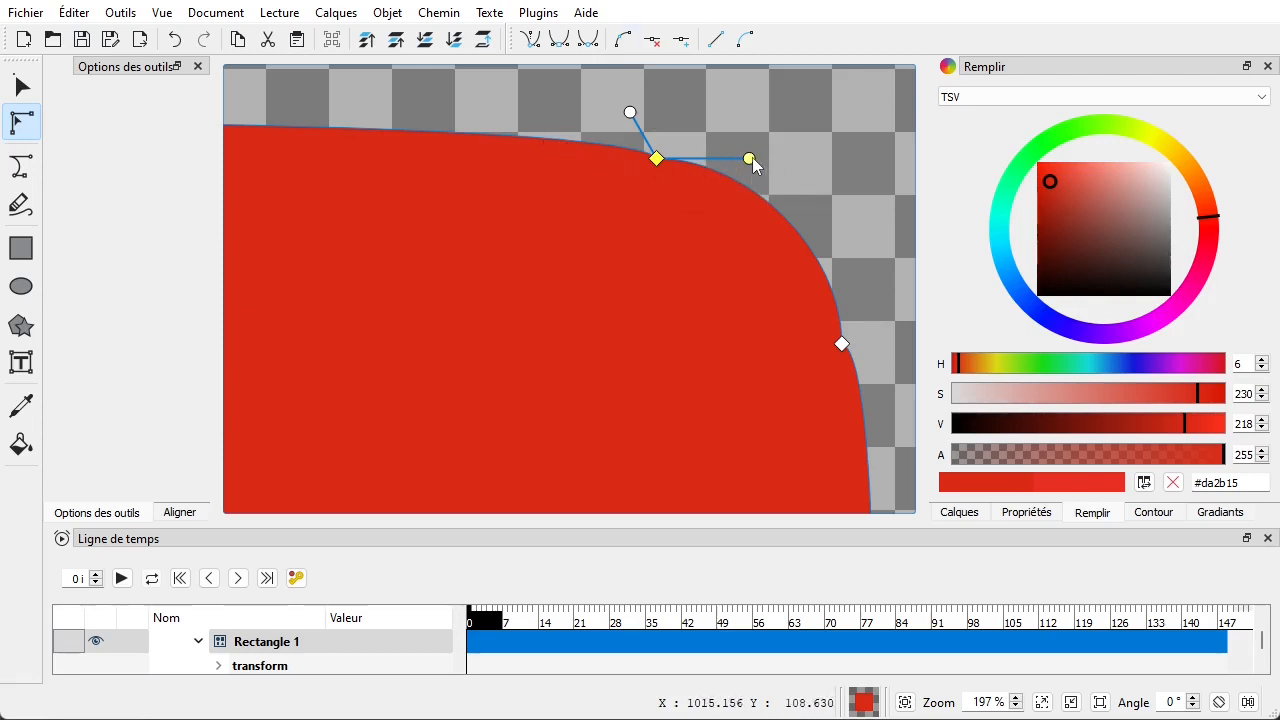
drag(627, 112, 614, 126)
drag(751, 156, 695, 191)
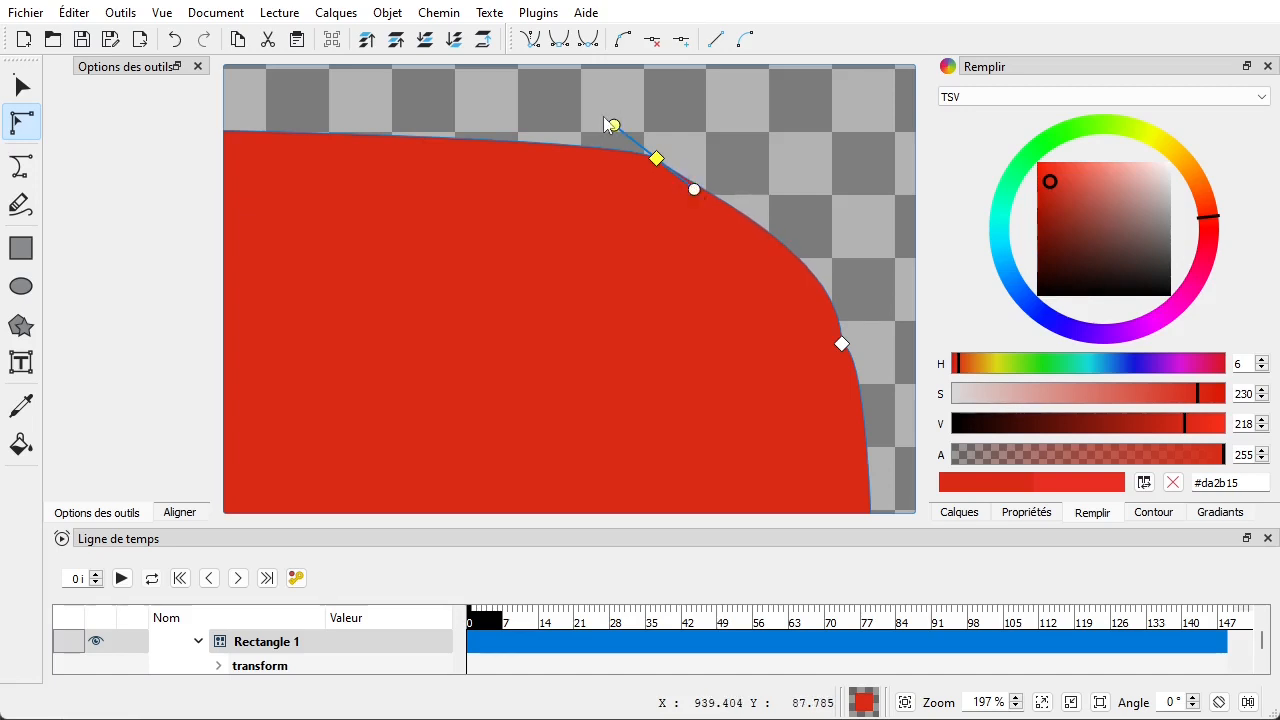
drag(694, 190, 712, 182)
drag(615, 125, 587, 124)
mouse_move(715, 185)
mouse_down()
mouse_move(735, 205)
mouse_move(717, 196)
mouse_up()
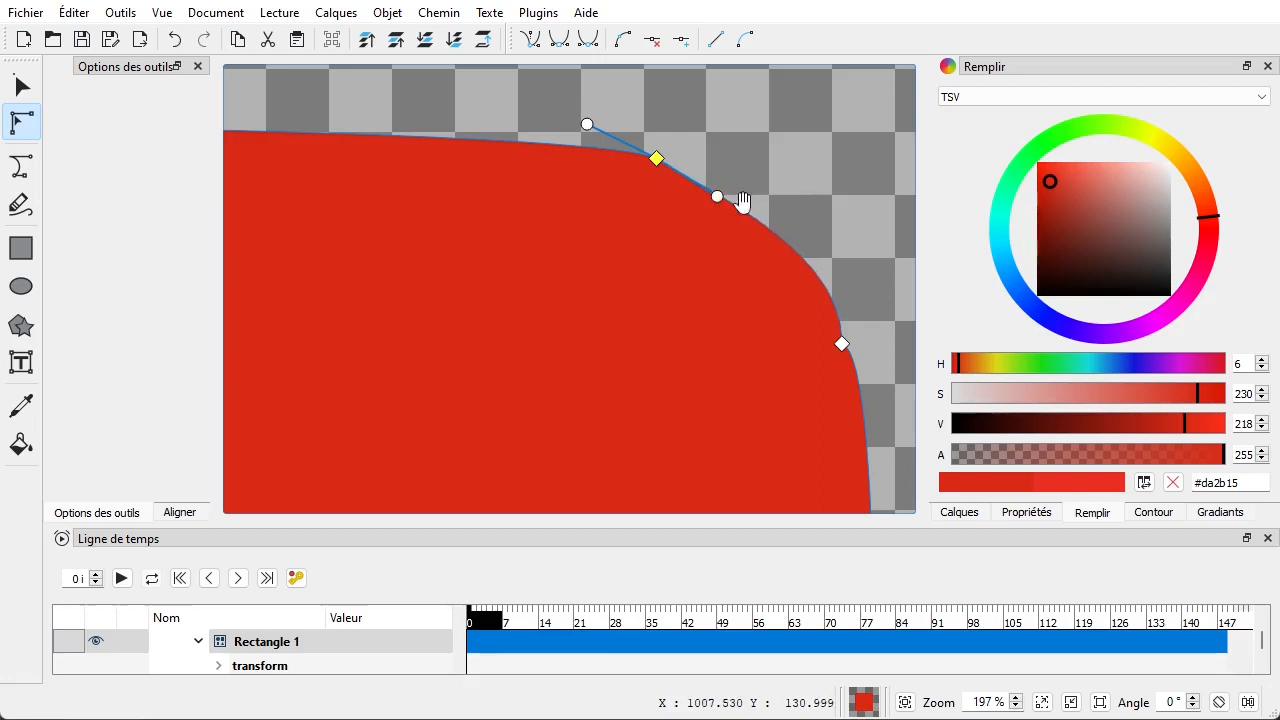
- Adjust both tangent handles of the node where the upper-right corner curve meets the right edge, and deselect the path
click(842, 344)
drag(842, 252, 775, 230)
drag(889, 355, 884, 406)
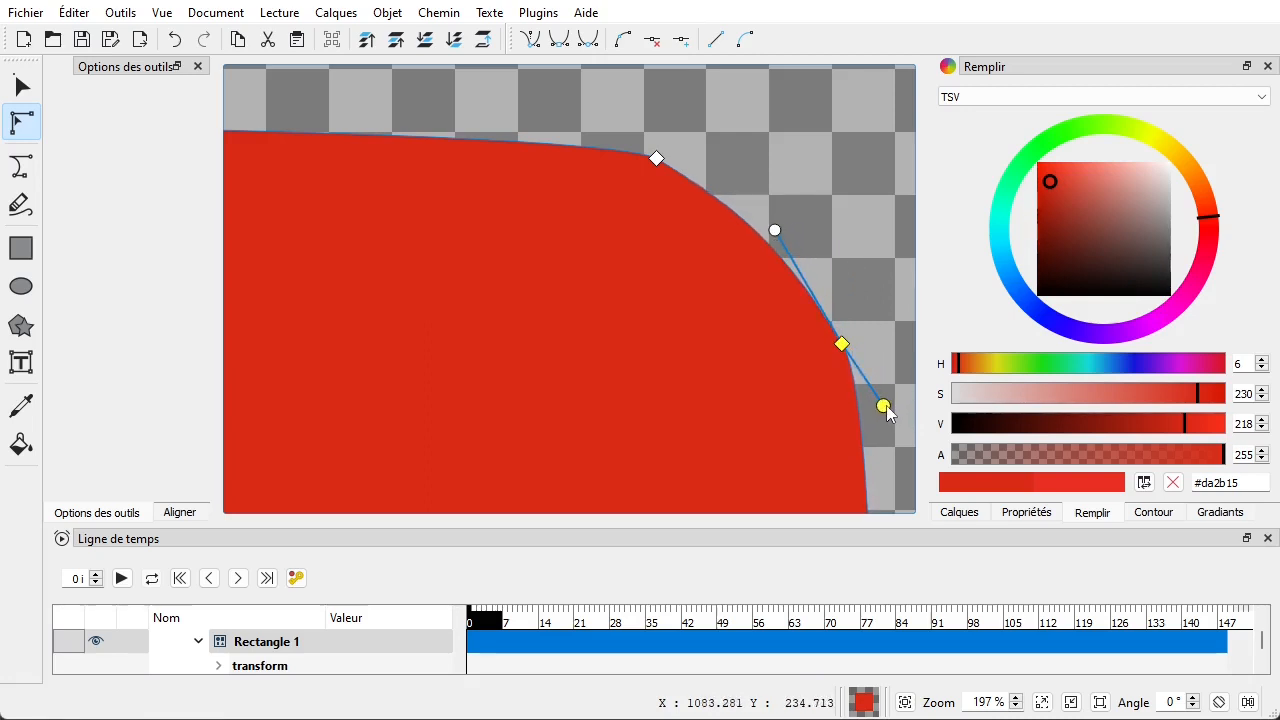
click(818, 178)
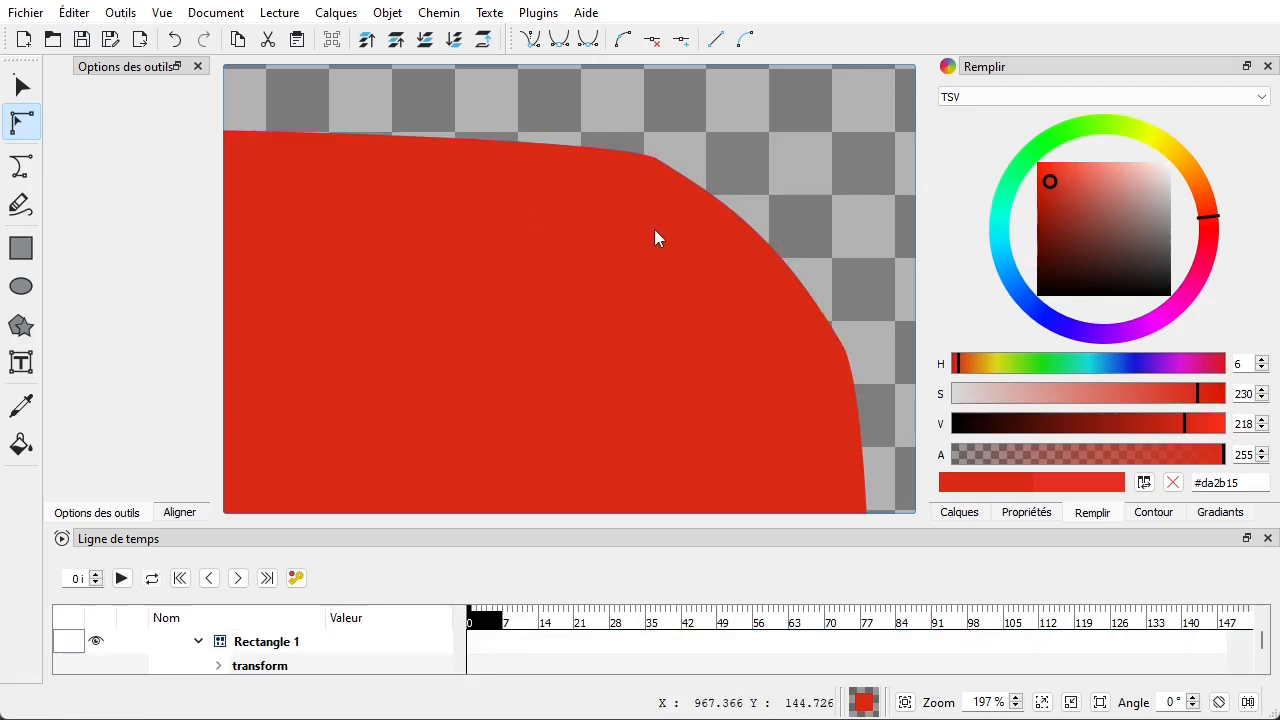
- Undo the tangent handle adjustments made to both nodes of the path's upper-right corner
click(176, 40)
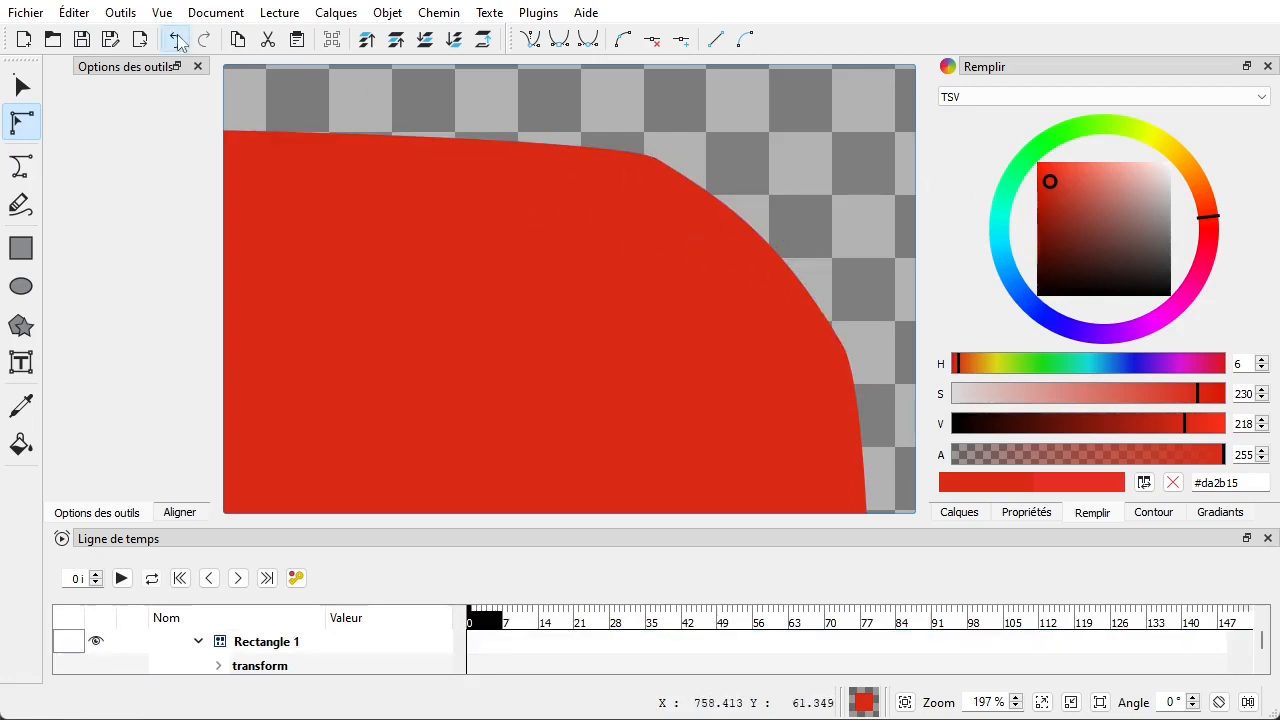
click(176, 40)
click(176, 40)
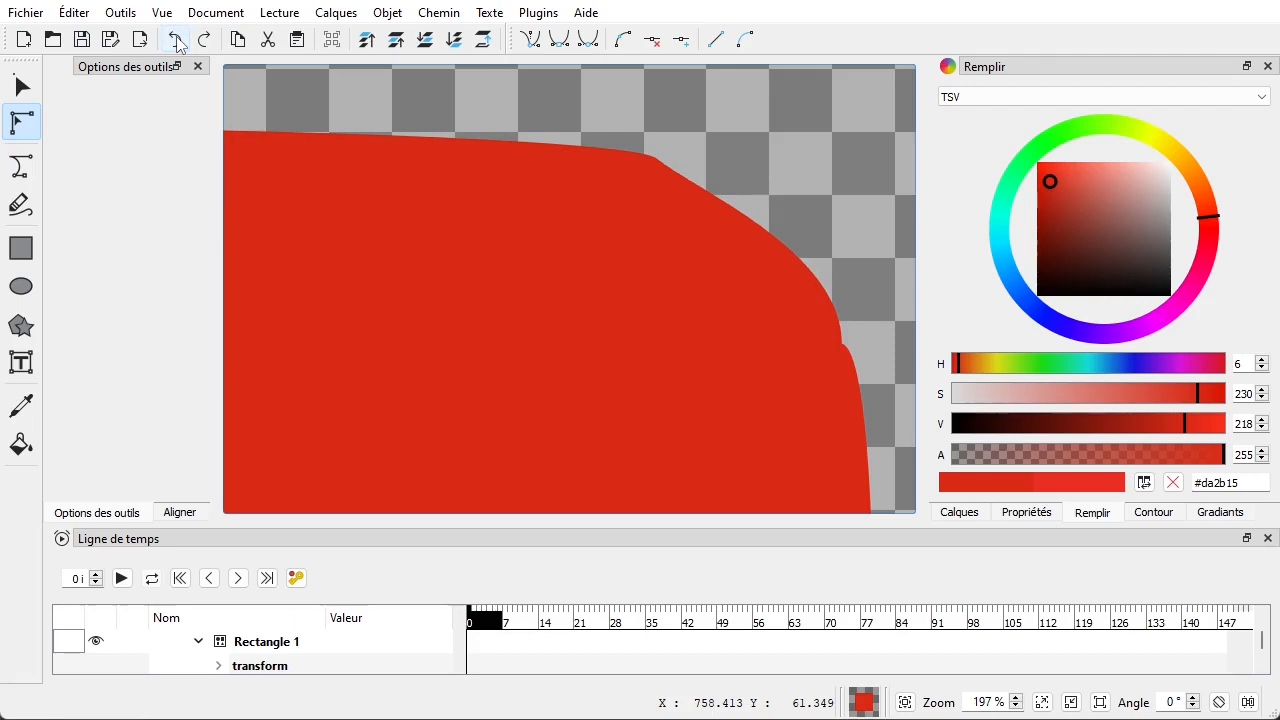
click(176, 40)
- Select both nodes of the upper-right corner and check that the node editing toolbar is enabled
click(535, 212)
drag(604, 90, 897, 372)
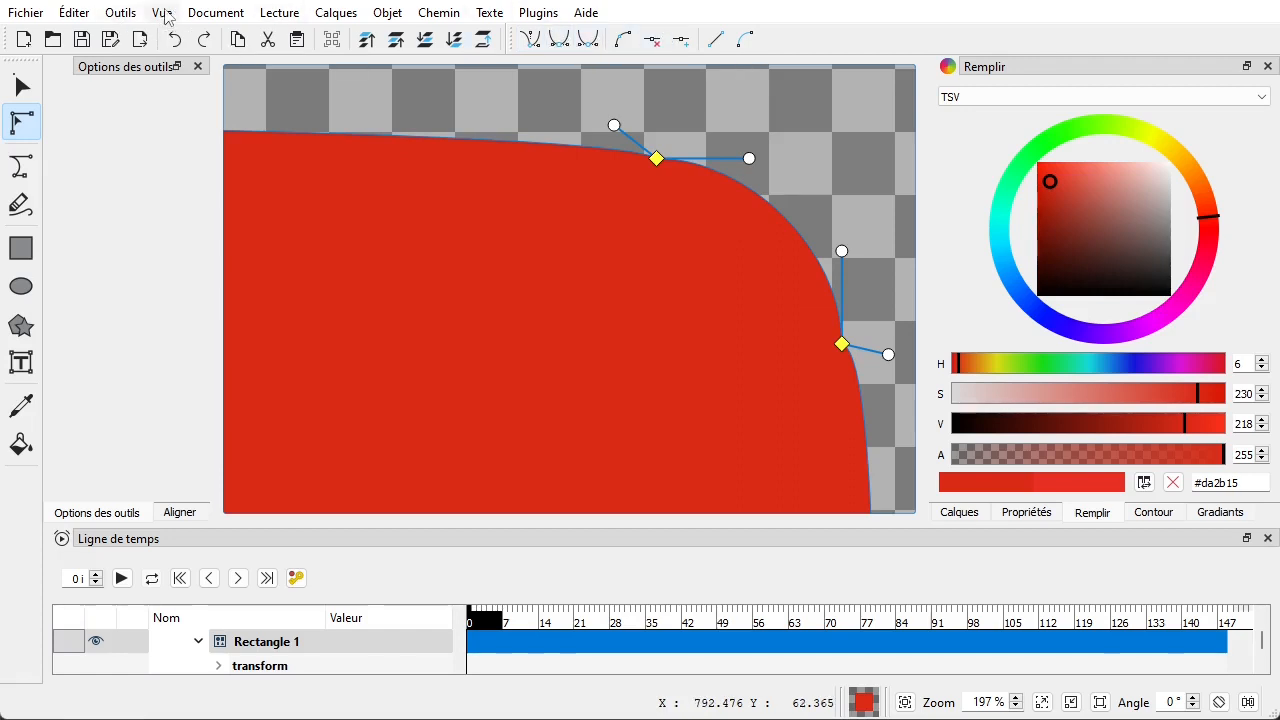
click(162, 12)
mouse_move(205, 58)
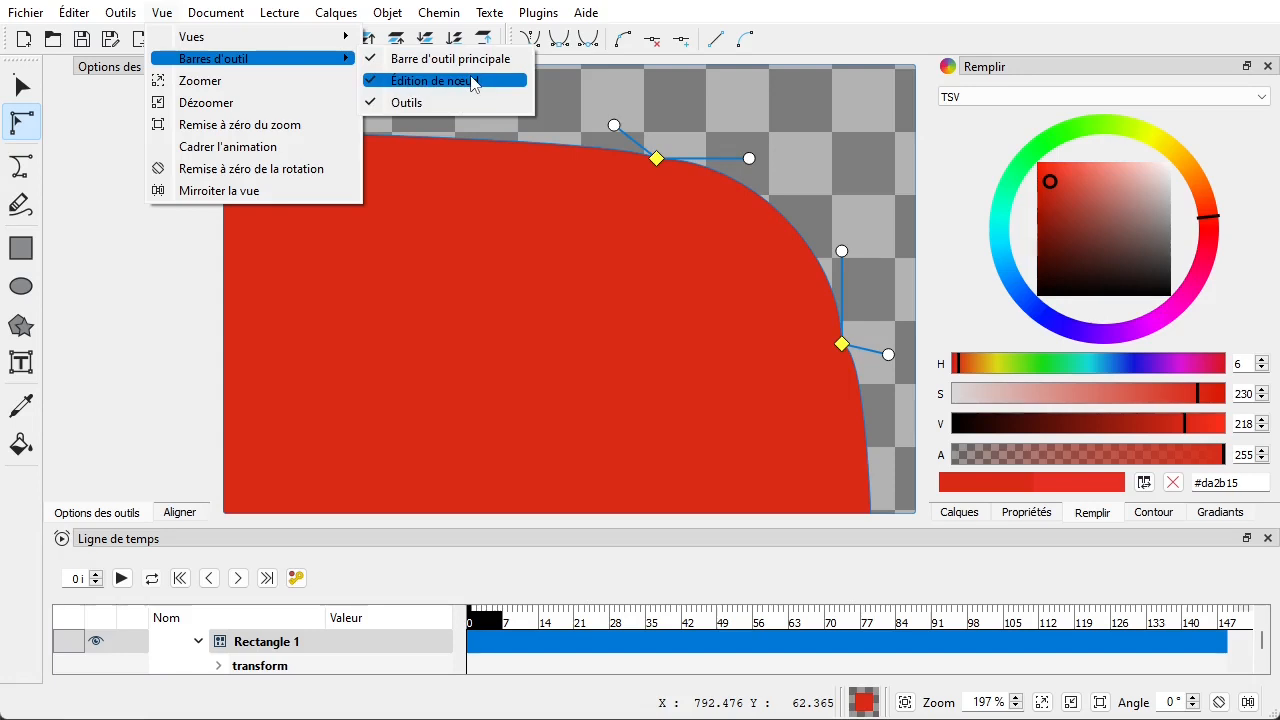
click(868, 33)
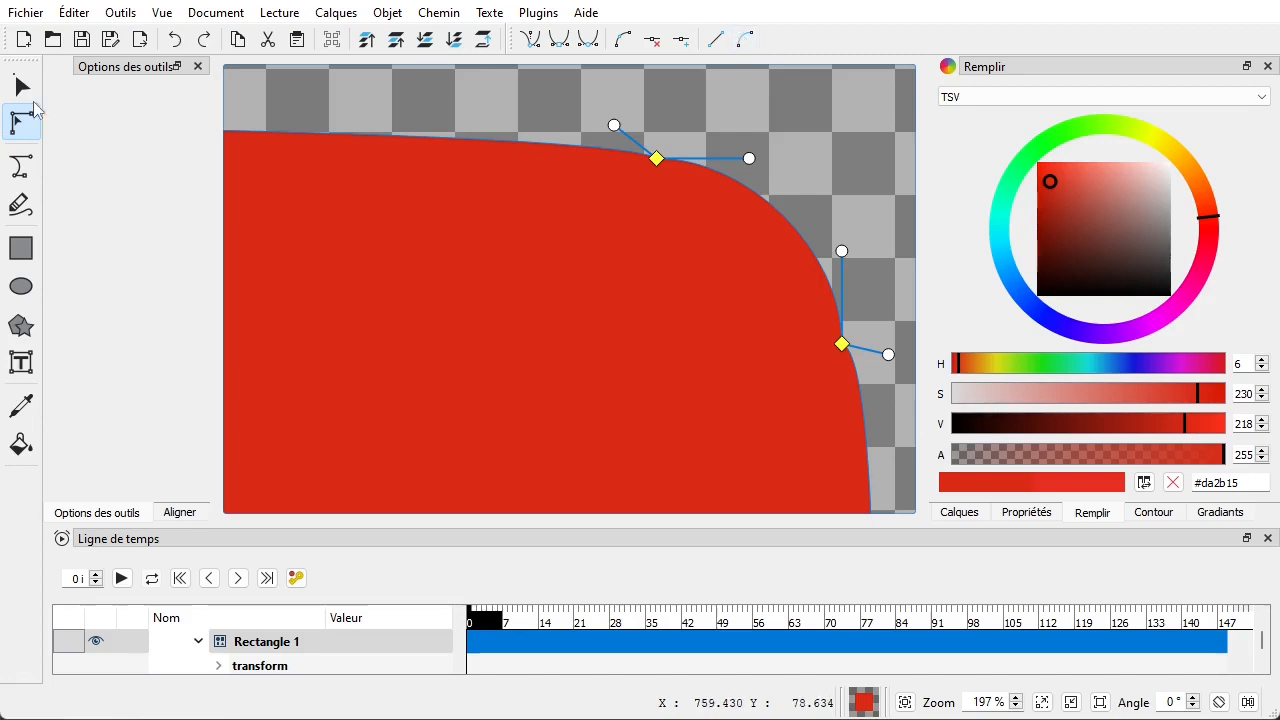
- Compare which tools offer the node editing commands, return to node editing, and recheck the list of enabled toolbars
click(22, 88)
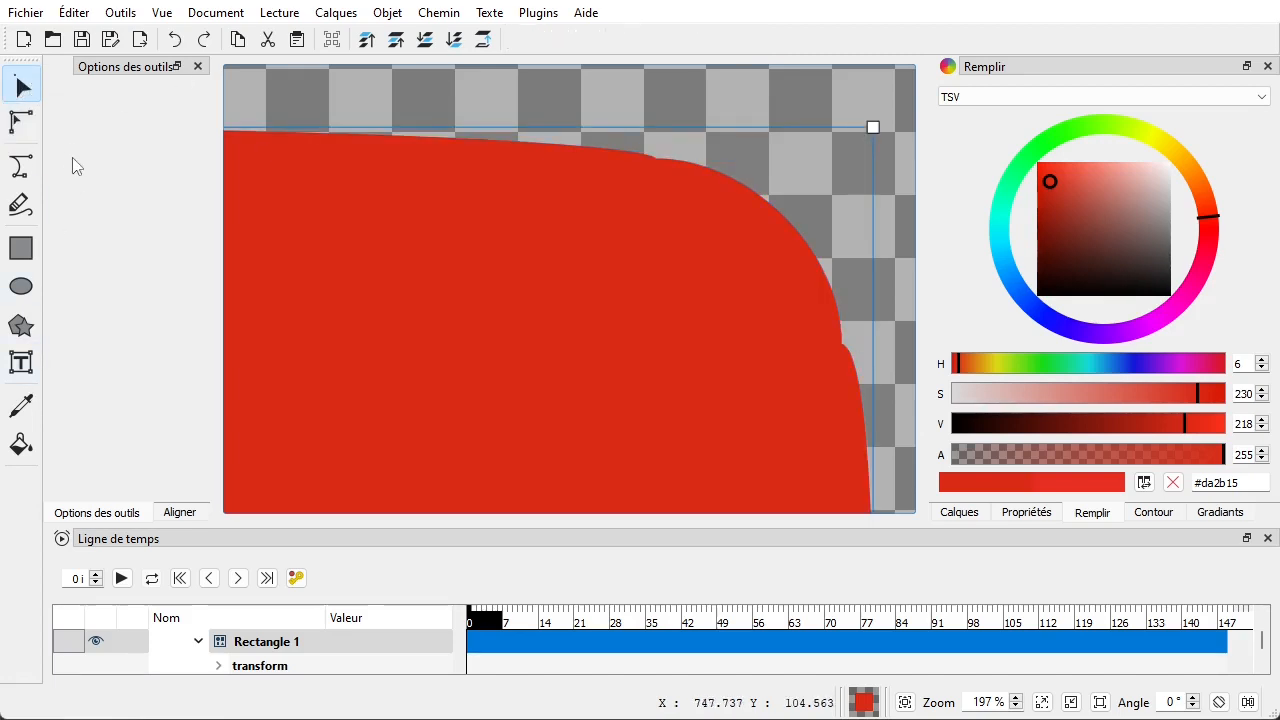
click(22, 122)
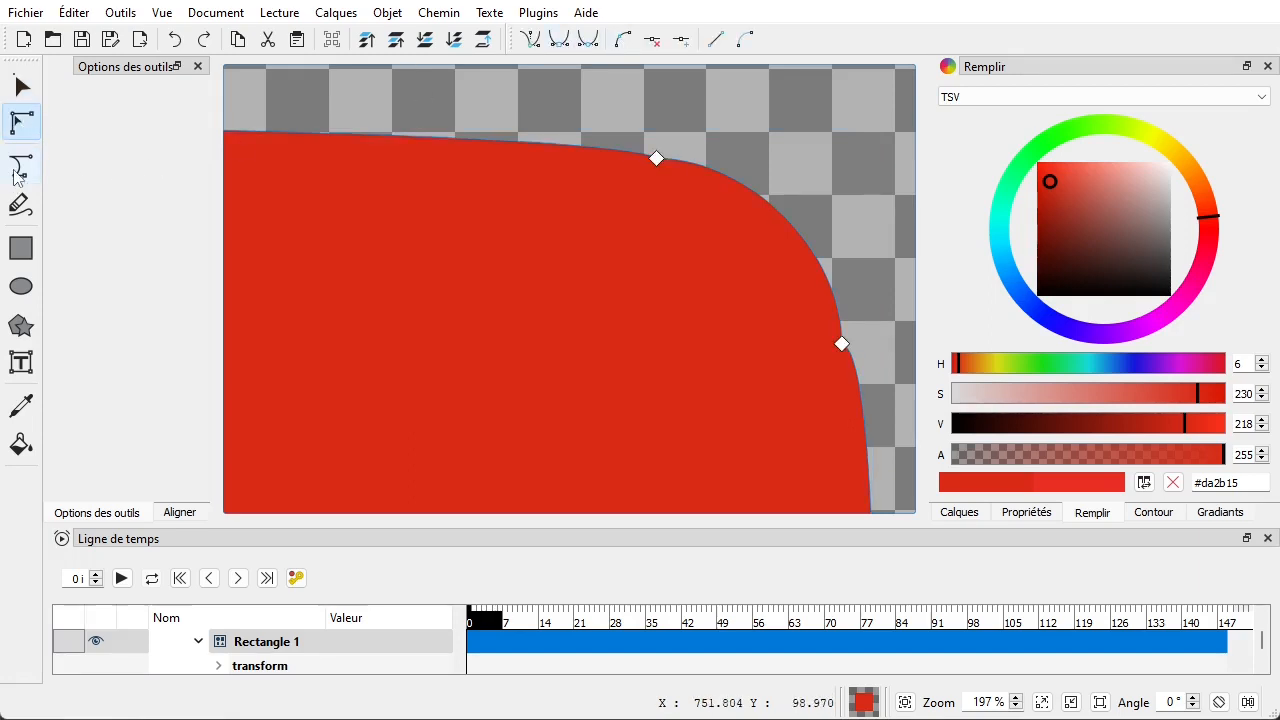
click(19, 170)
click(18, 208)
click(18, 252)
click(22, 122)
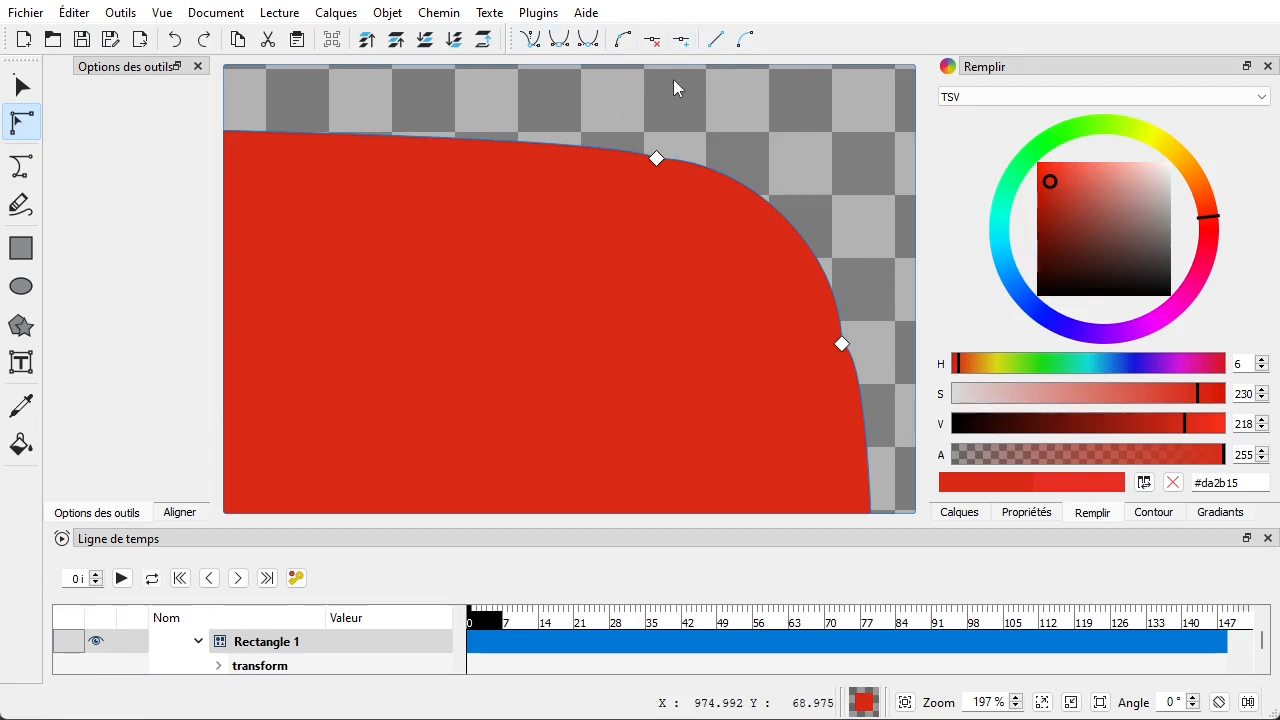
click(163, 13)
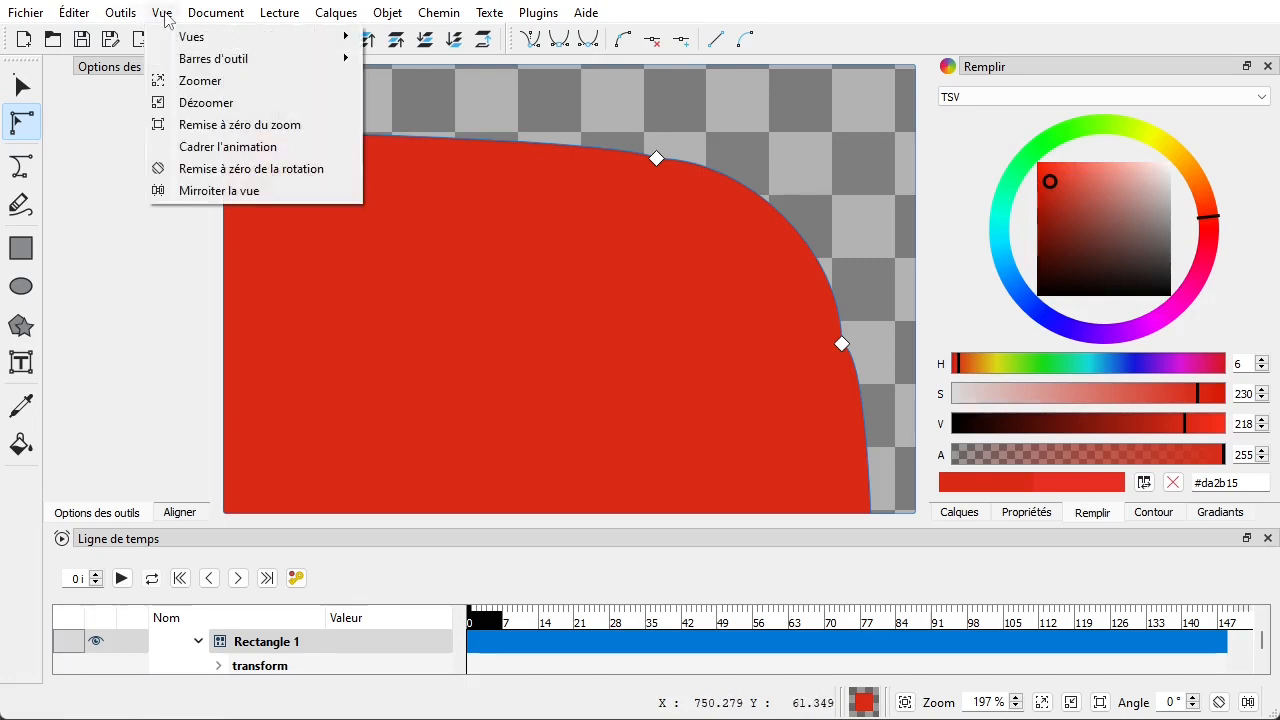
mouse_move(286, 58)
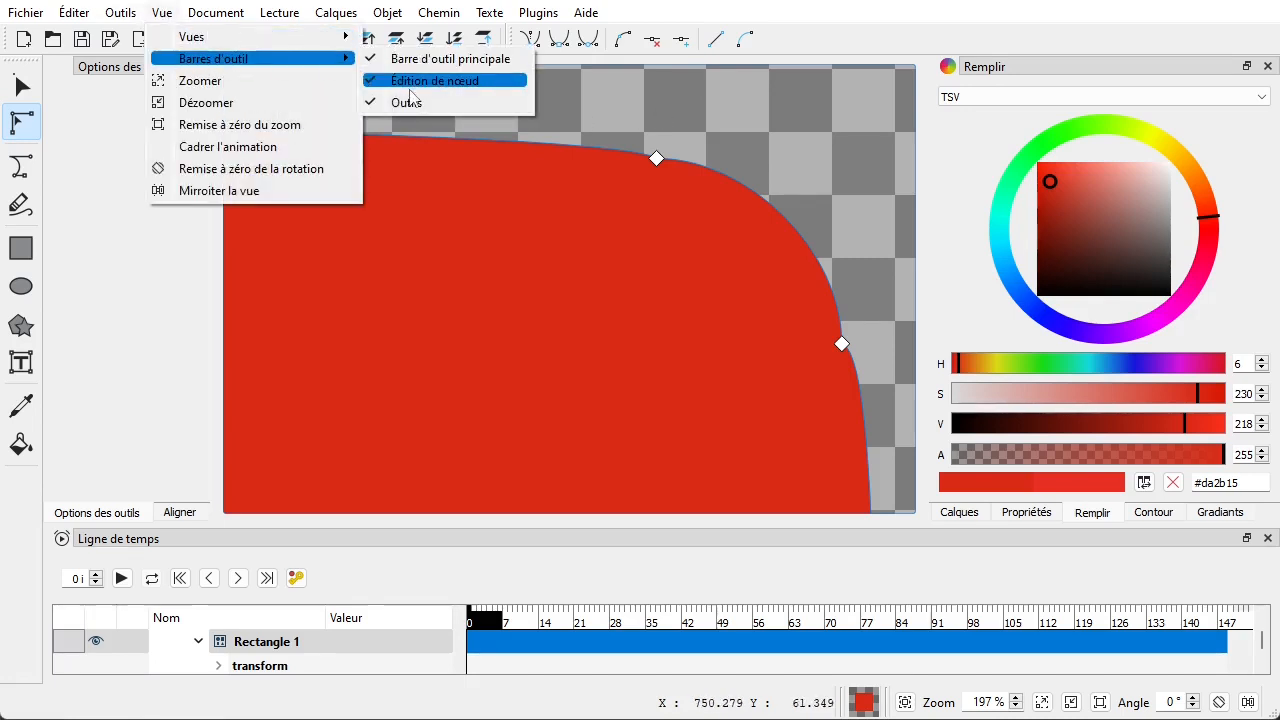
click(735, 91)
- Try the symmetric and smooth node types on both upper-right corner nodes, undoing each conversion
drag(636, 111, 904, 352)
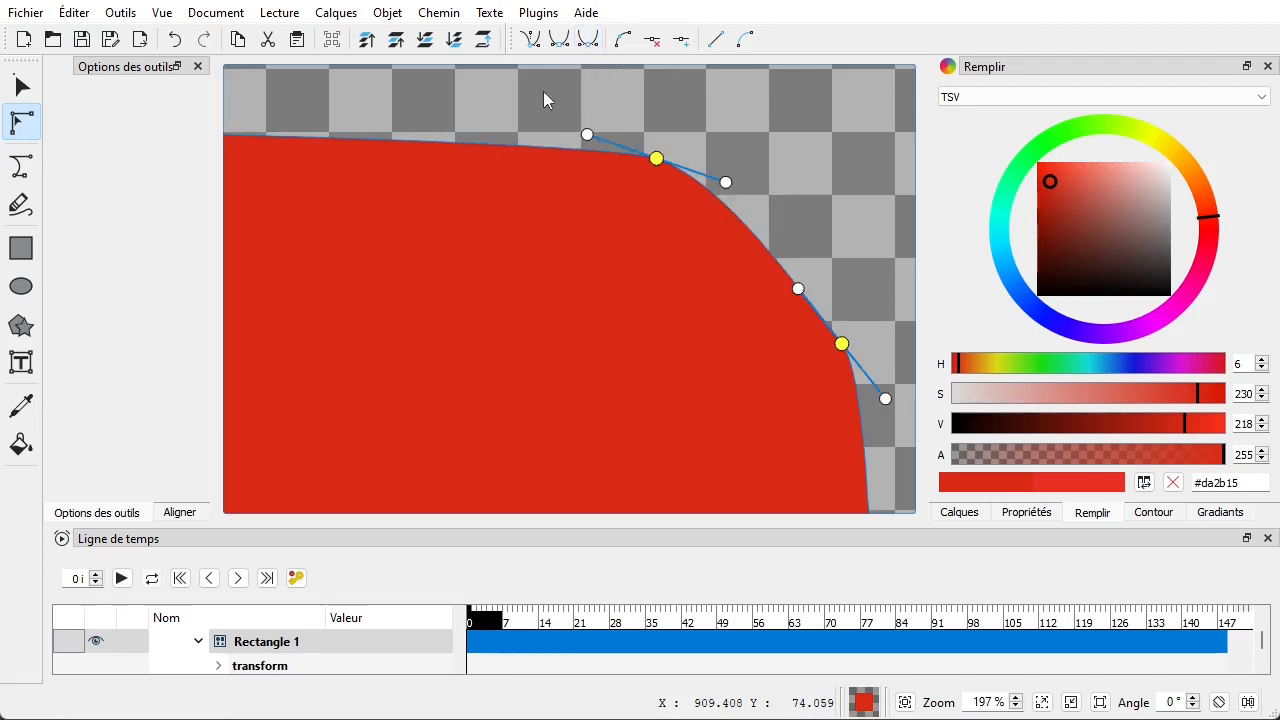
click(559, 39)
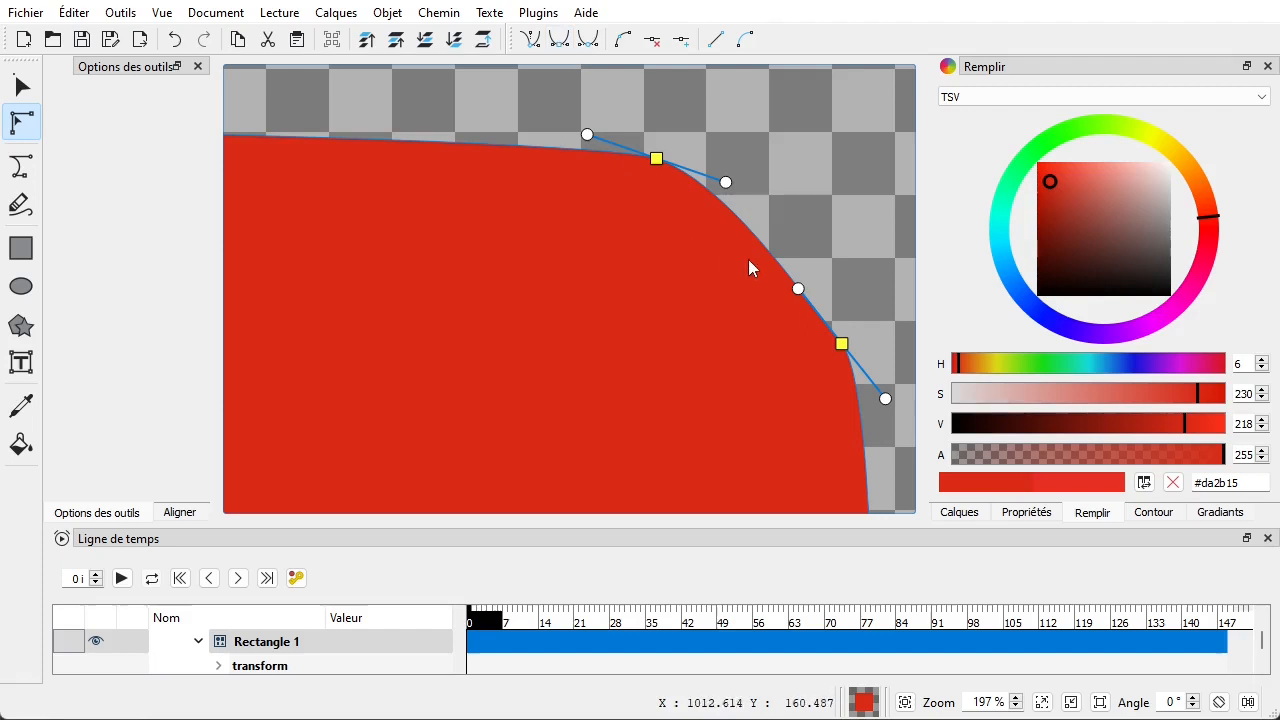
click(175, 40)
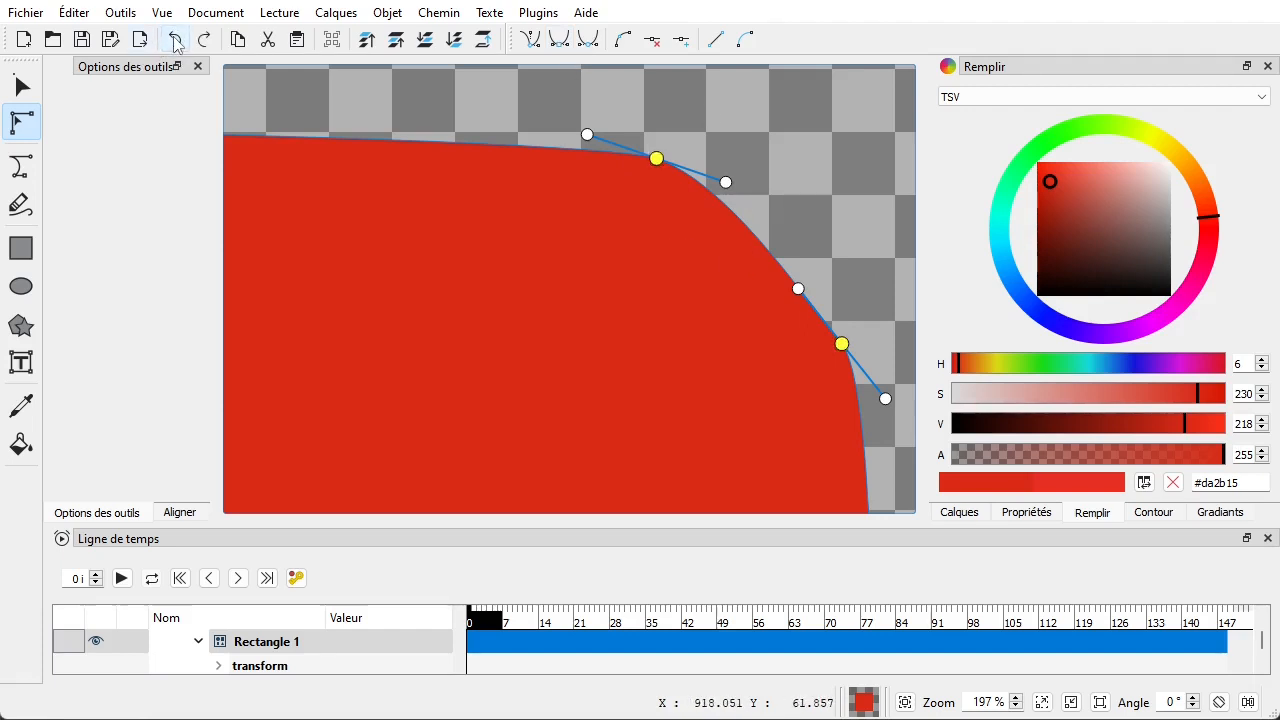
click(175, 40)
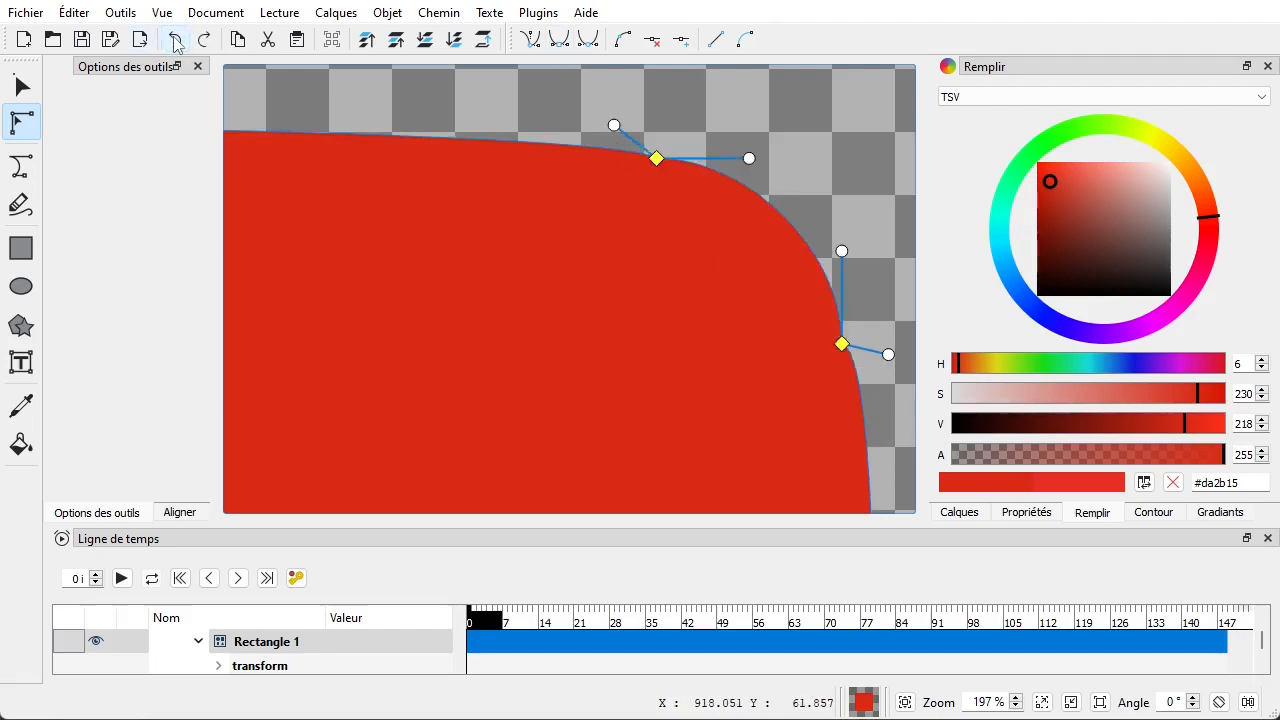
click(558, 44)
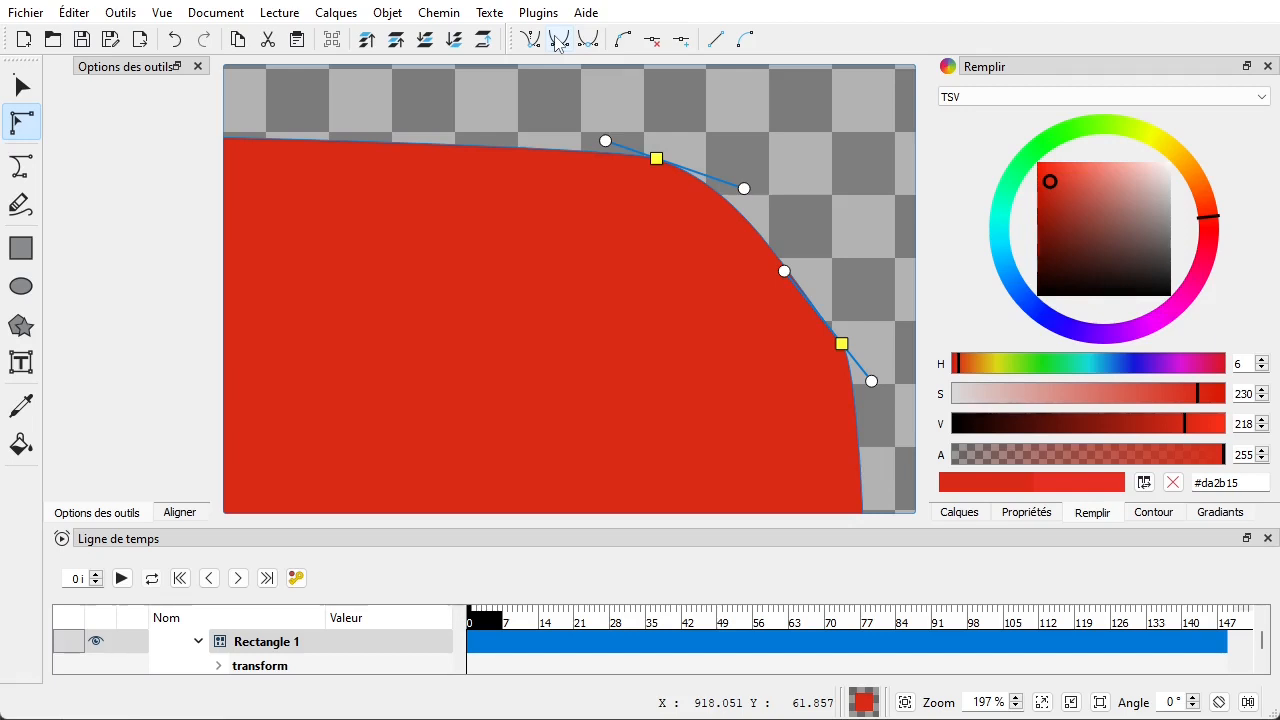
click(175, 40)
- Make both upper-right corner nodes symmetric and bow the curve between them outwards
click(588, 42)
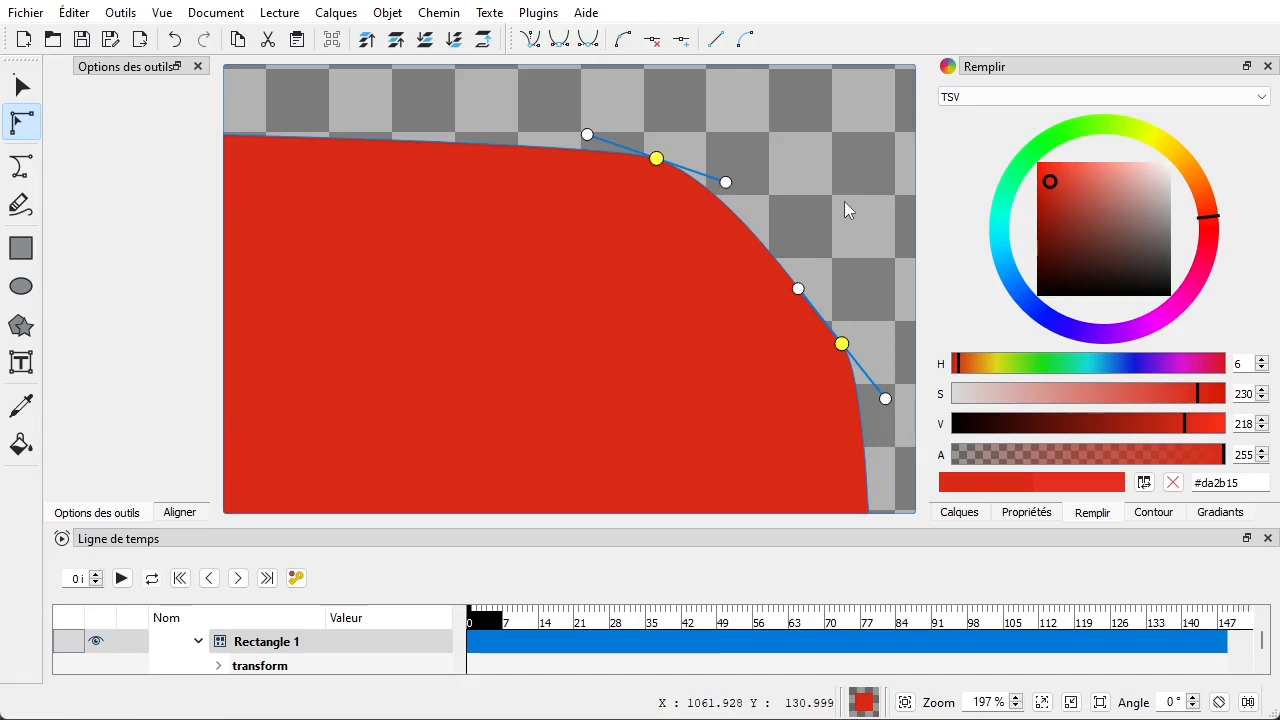
drag(773, 257, 786, 249)
click(816, 197)
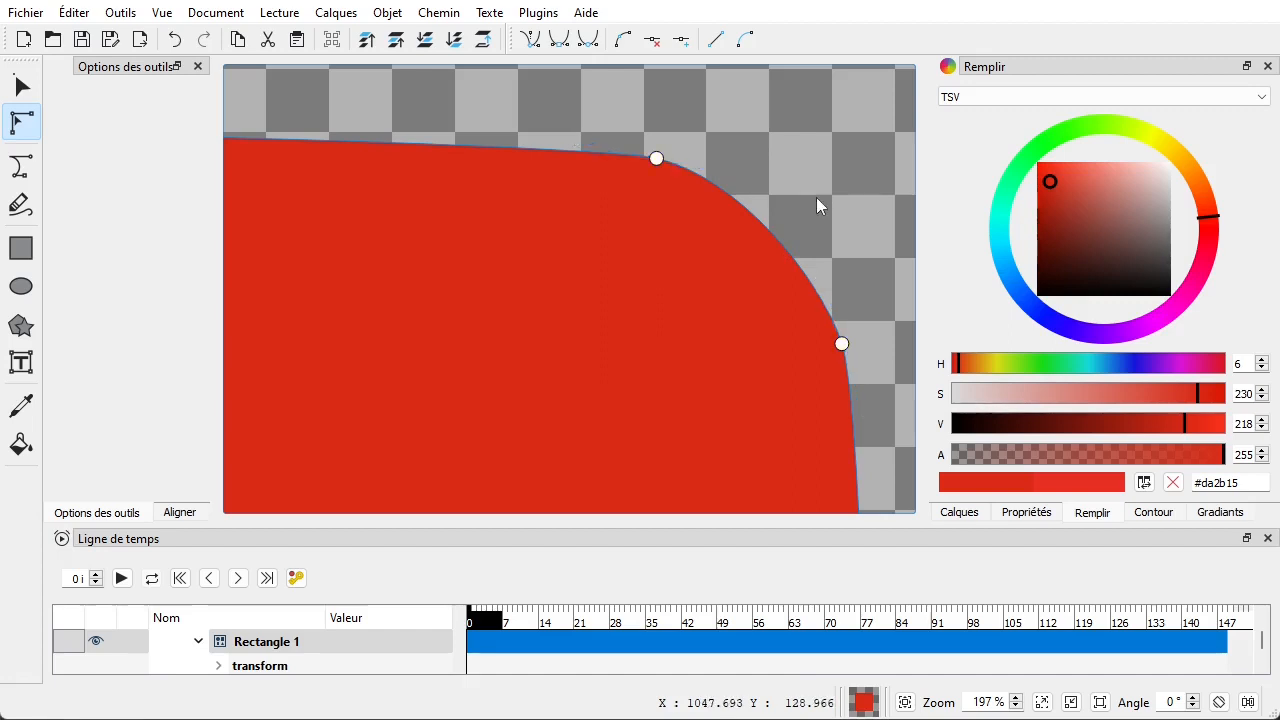
- Make the node pairs of the other three corners symmetric, bow each corner curve outwards, and deselect the path
scroll(816, 197, down, 5)
scroll(816, 197, down, 1)
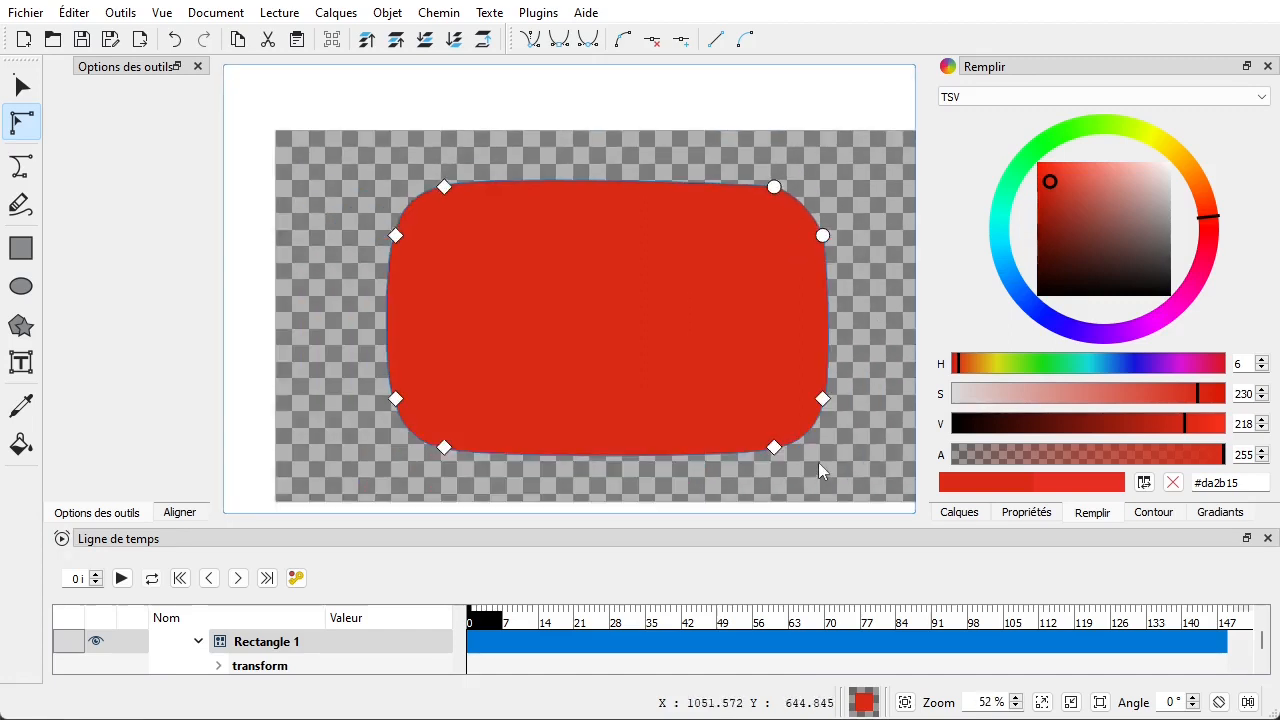
drag(734, 364, 892, 473)
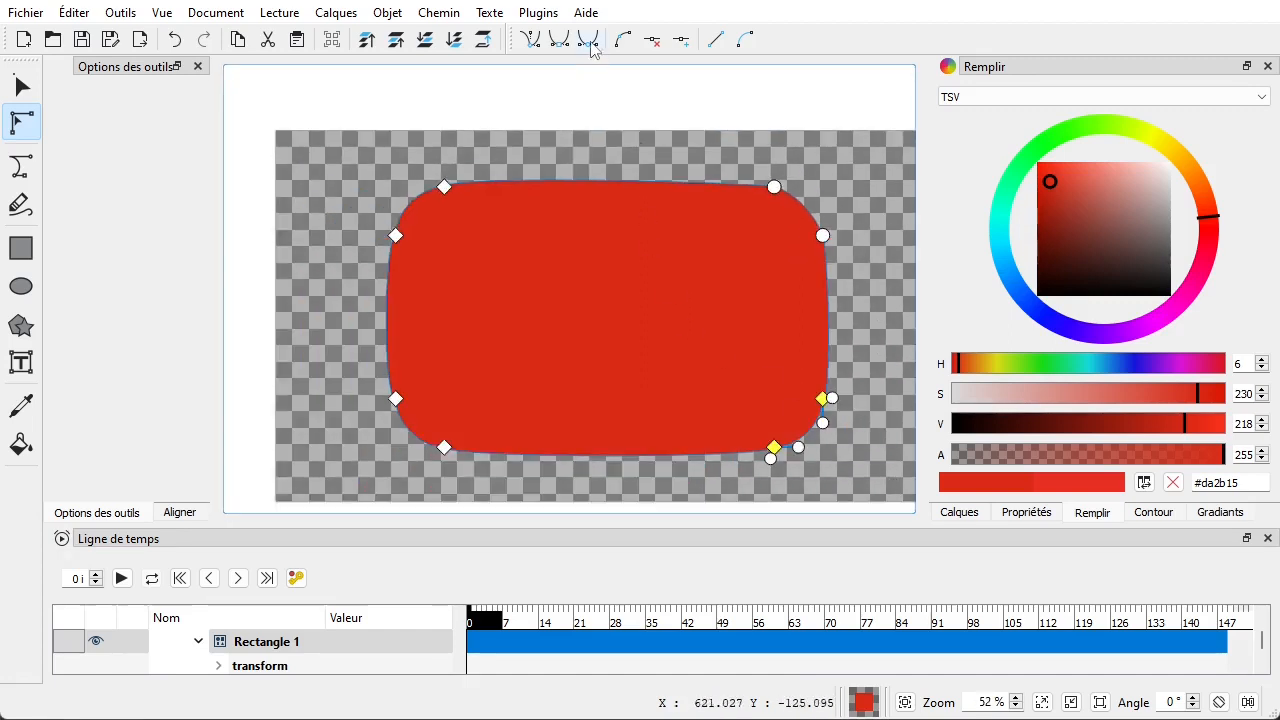
drag(355, 159, 515, 267)
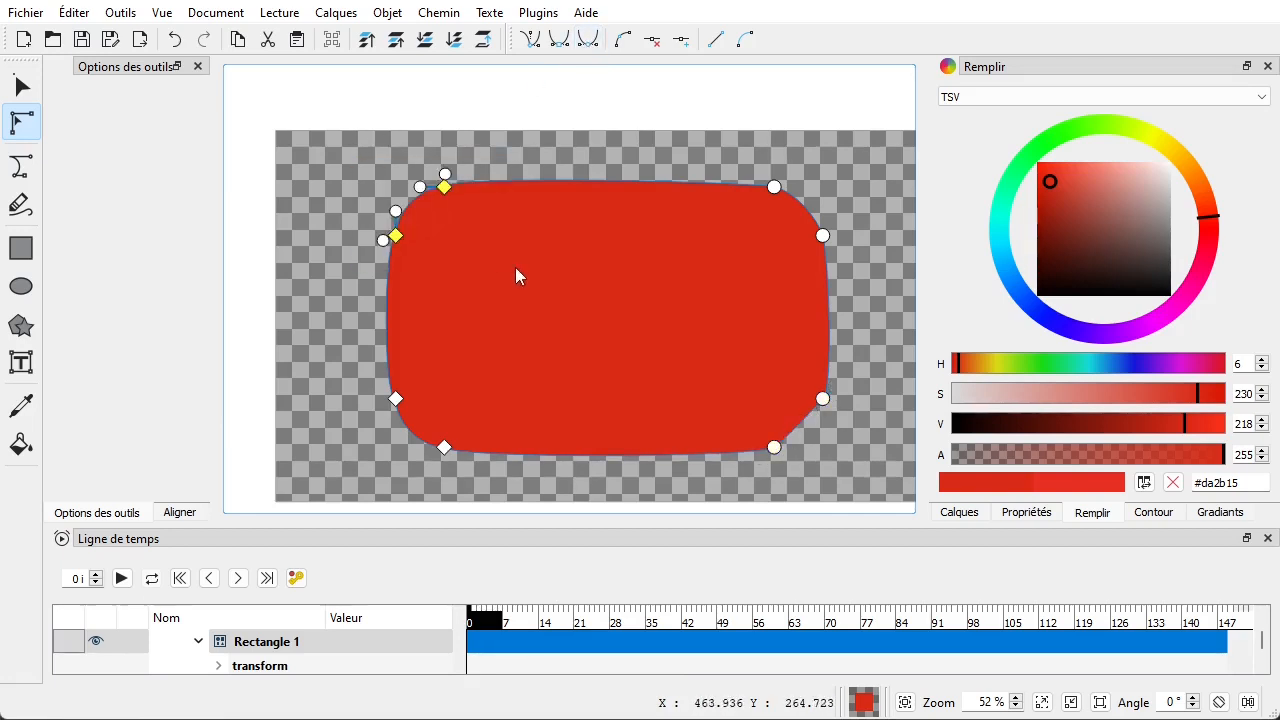
drag(299, 368, 502, 478)
click(860, 472)
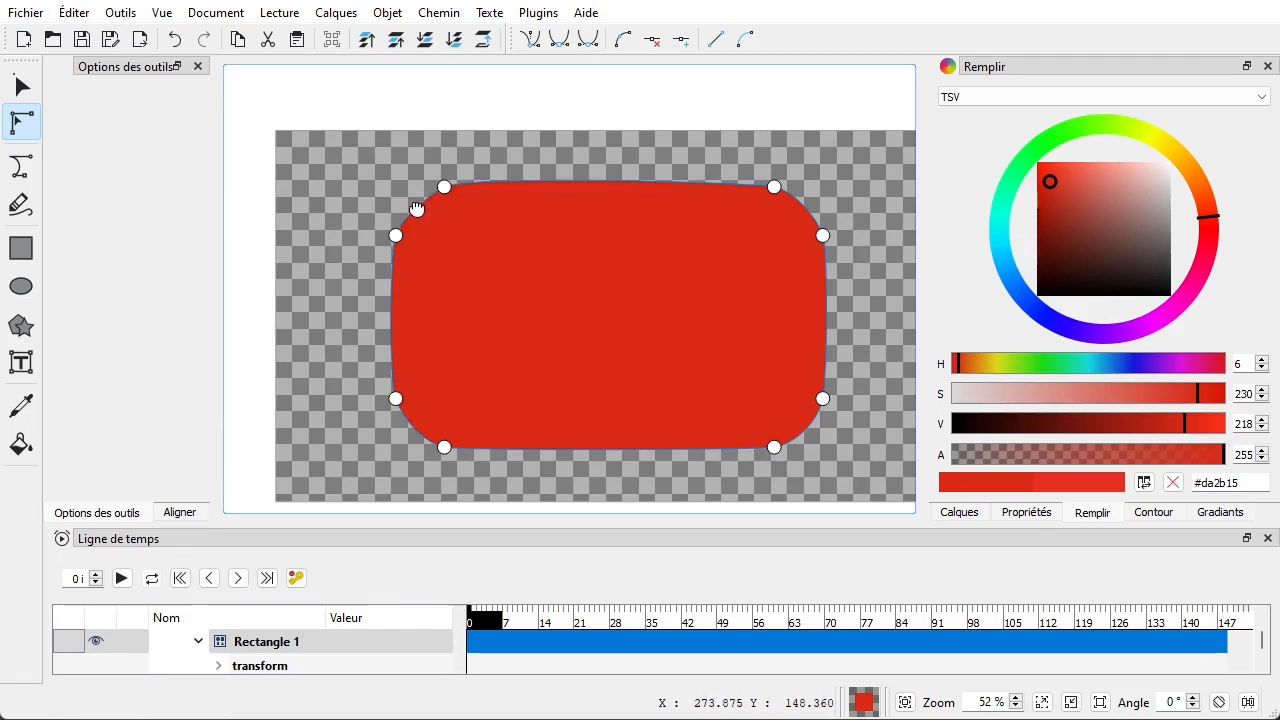
click(389, 183)
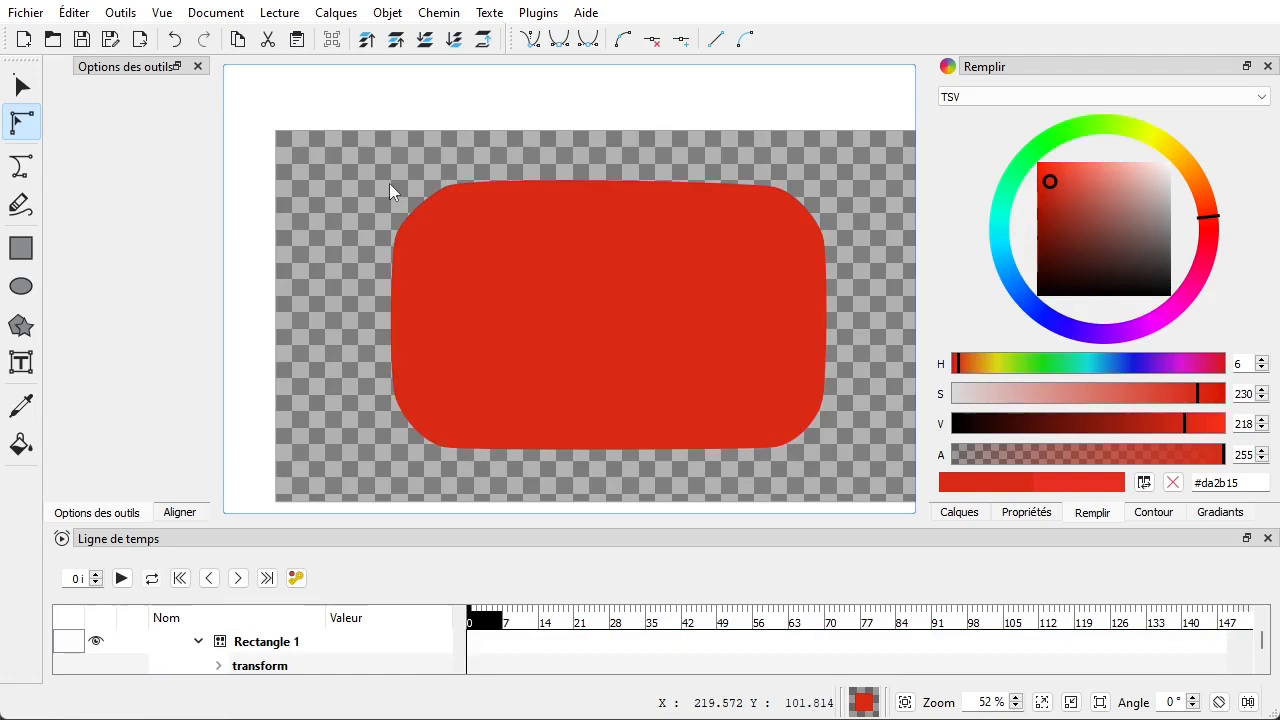
- Try to refine the upper-left corner by slightly lengthening the tangent handles of the node where it meets the top edge
click(655, 328)
click(660, 150)
scroll(414, 206, up, 5)
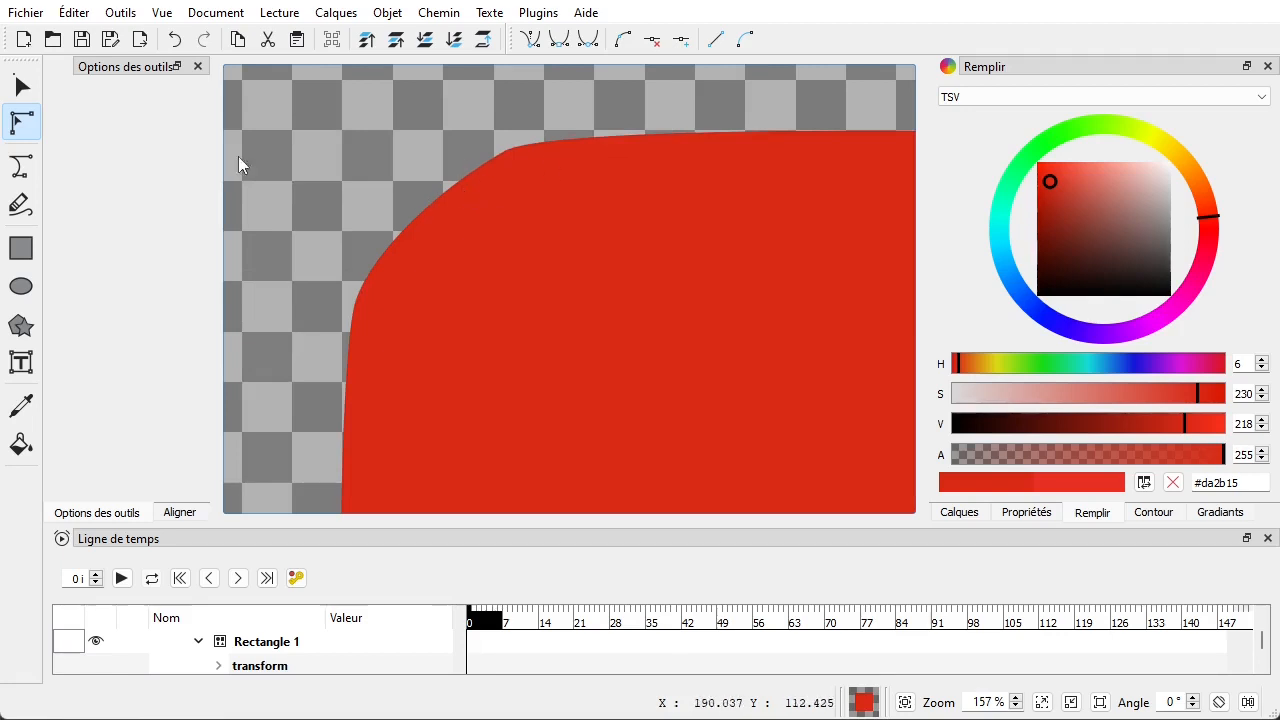
click(585, 140)
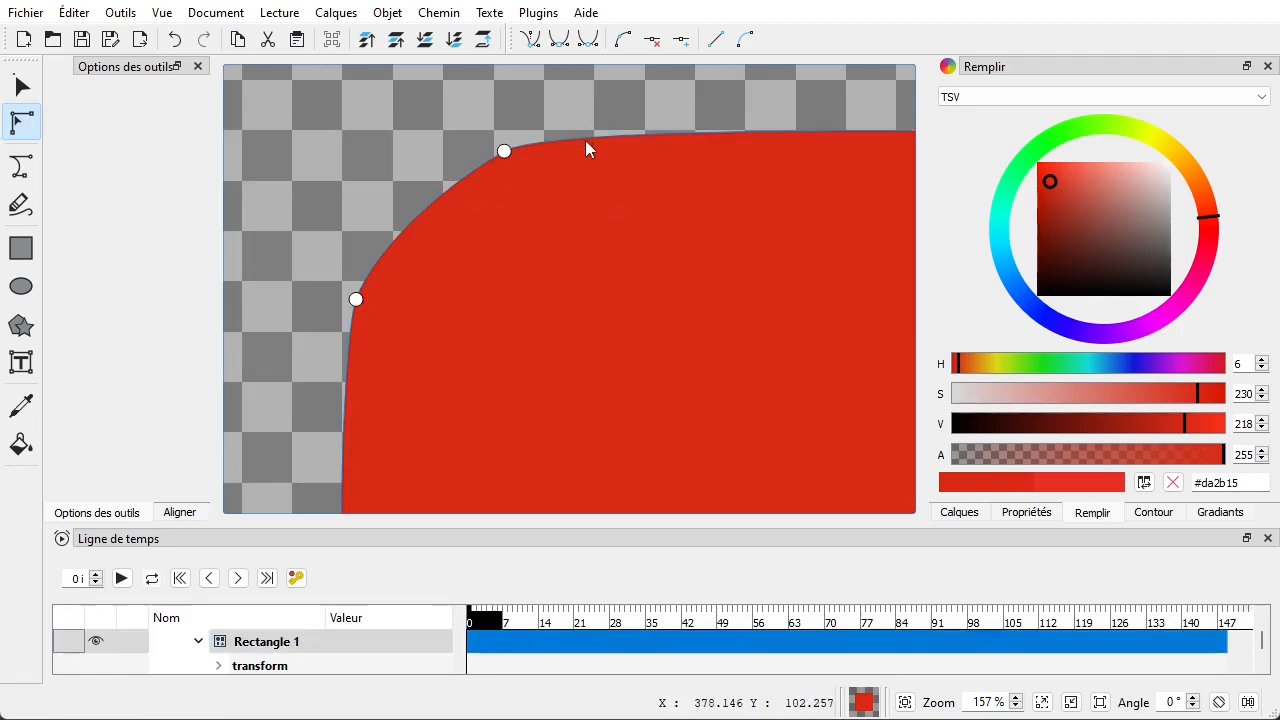
click(504, 151)
drag(260, 144, 646, 384)
click(484, 178)
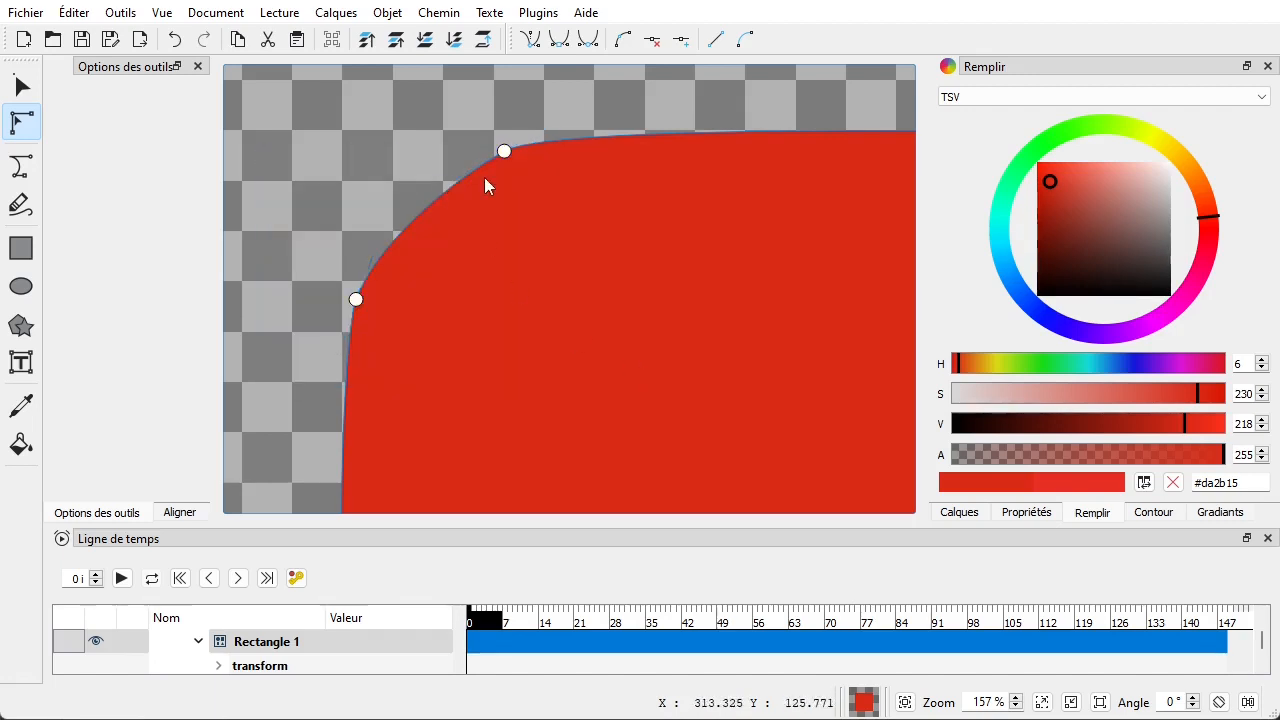
drag(329, 115, 800, 356)
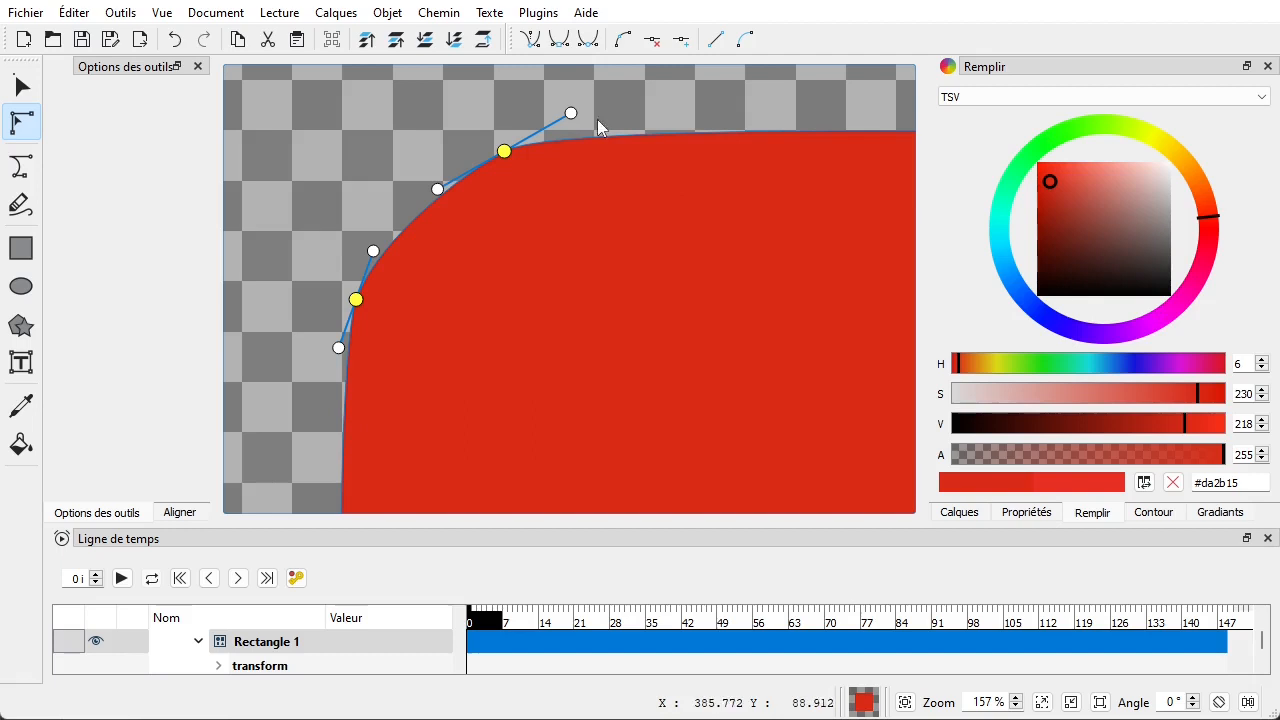
drag(568, 113, 584, 104)
click(461, 107)
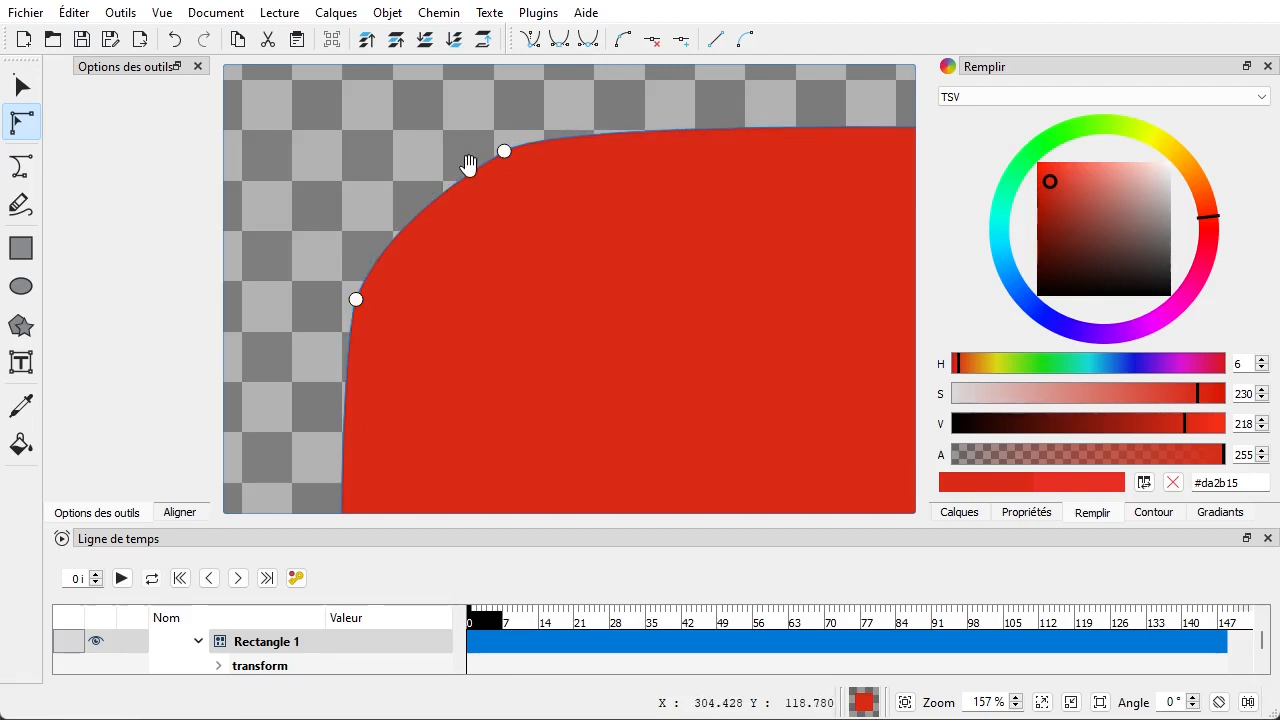
scroll(468, 166, down, 6)
click(382, 245)
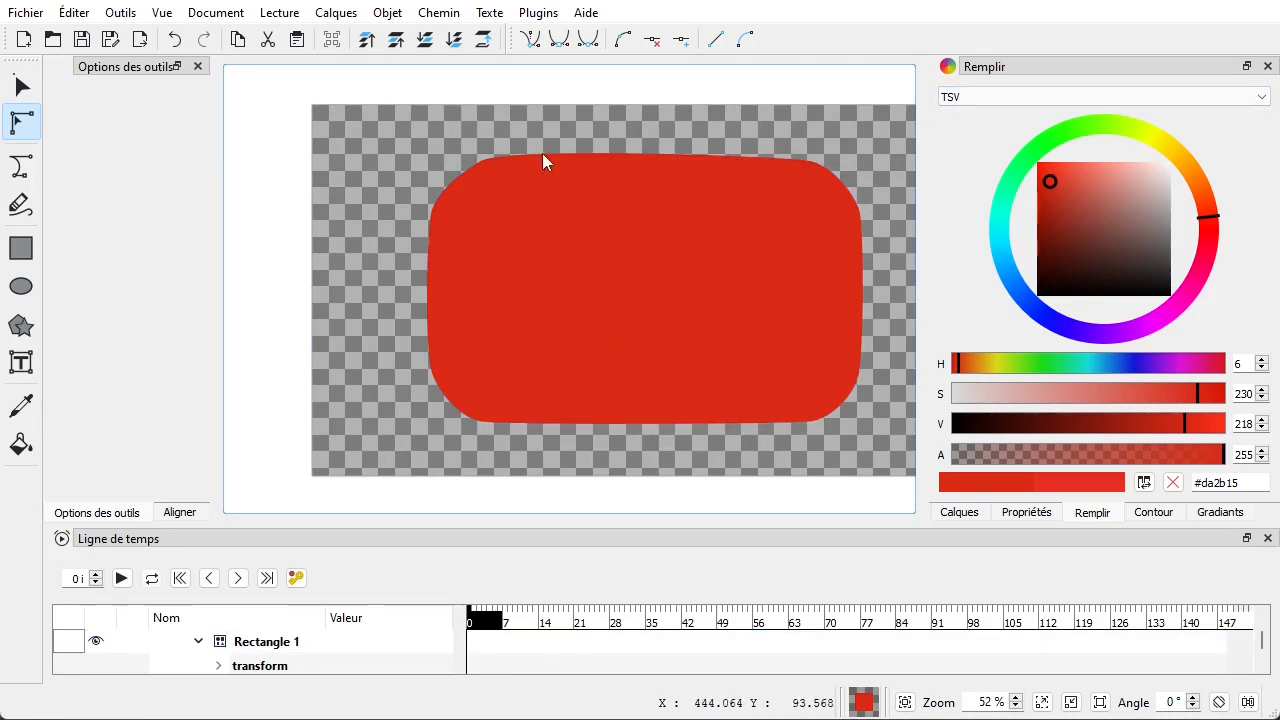
- Undo the last tangent handle change, even out the top edge's curve, and deselect the path
click(178, 39)
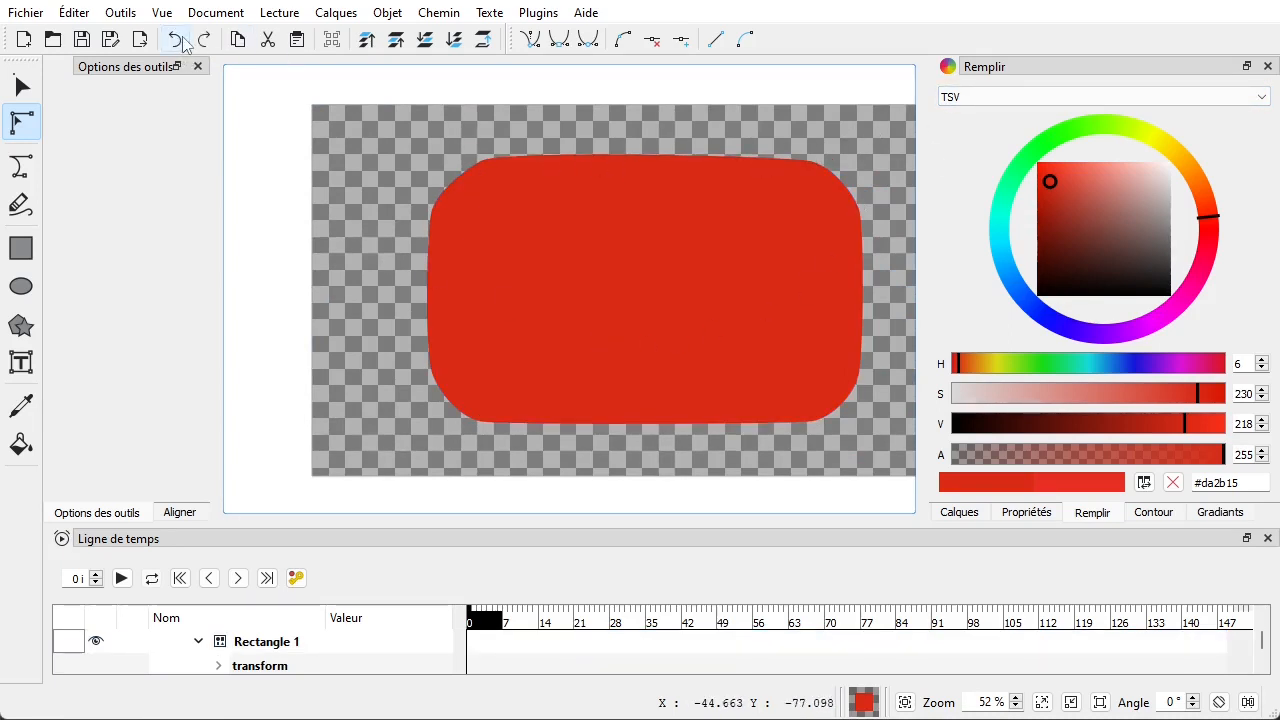
click(478, 178)
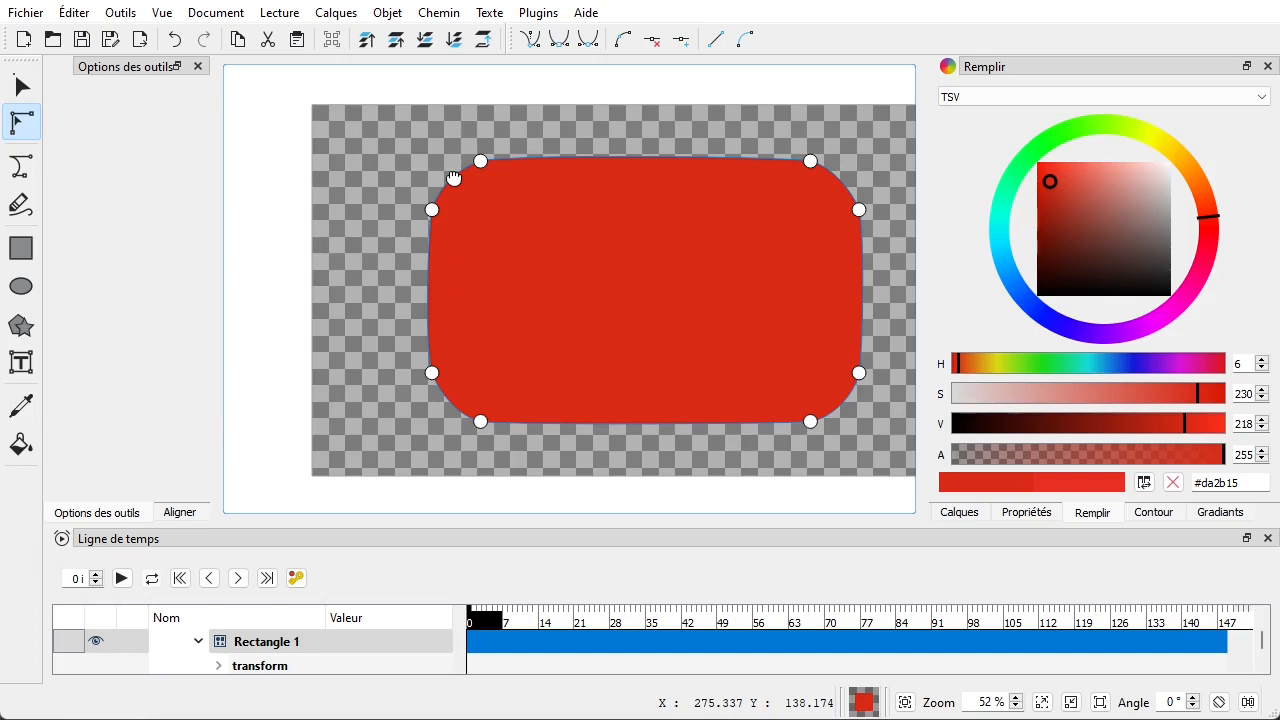
click(424, 157)
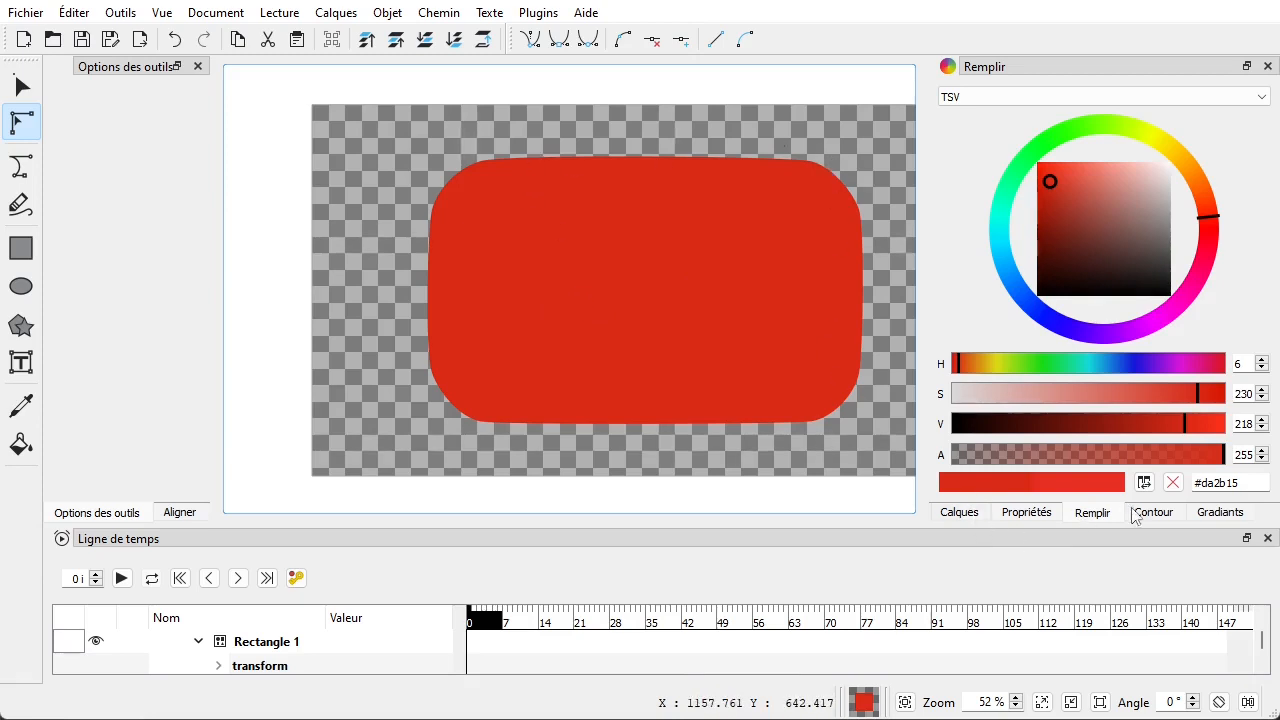
- Expand the Rectangle 1 group in the layer tree to view its path, Contour and Remplissage elements
click(958, 512)
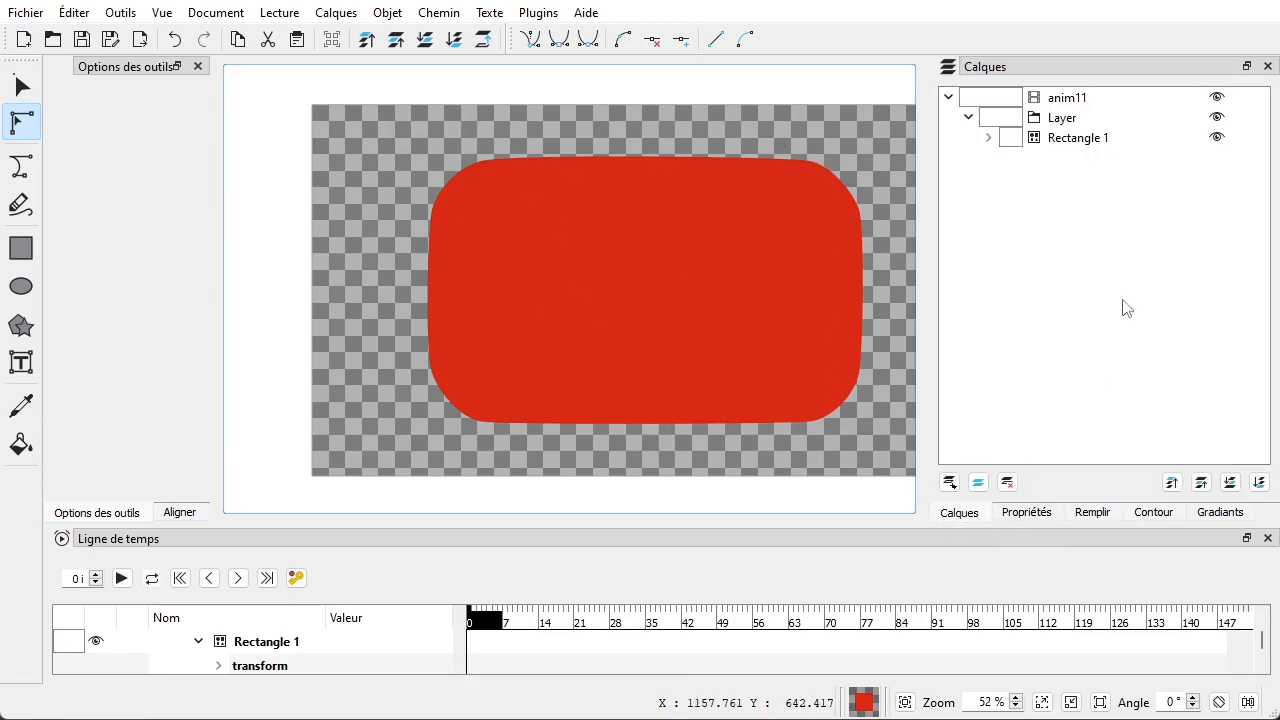
click(989, 138)
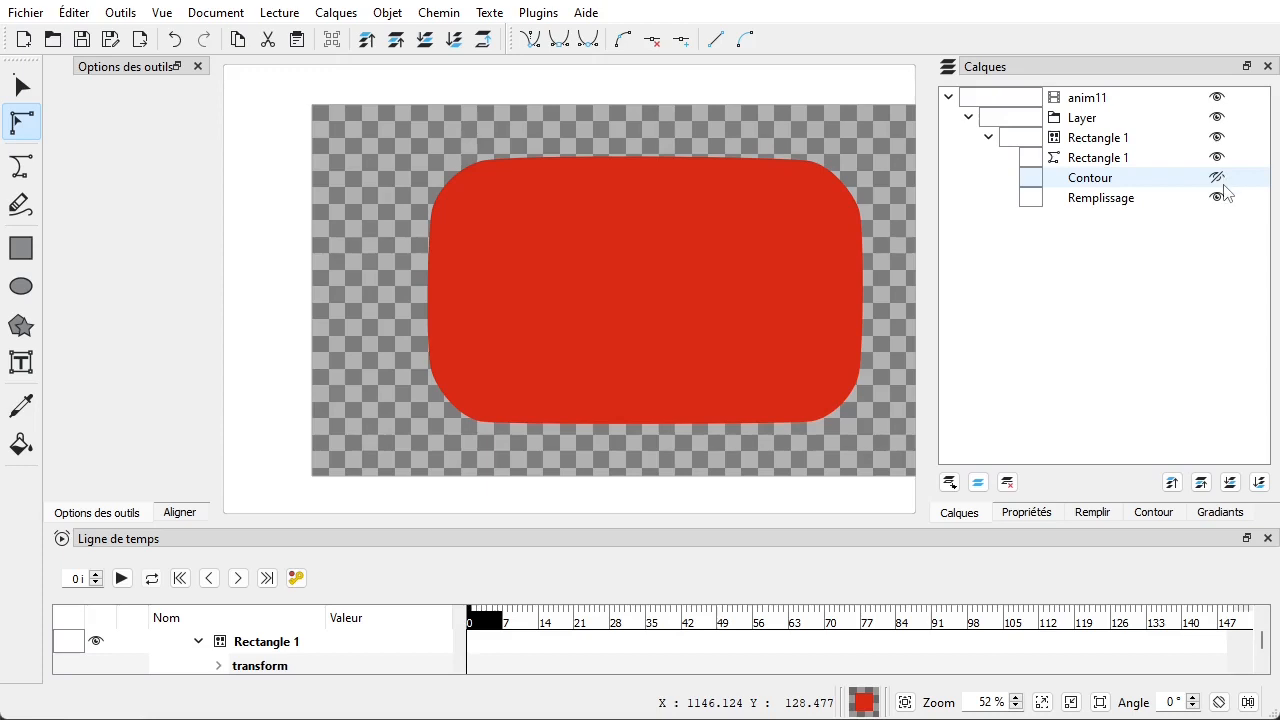
- Delete the hidden Contour element from the Rectangle 1 group and deselect the shape
click(1090, 178)
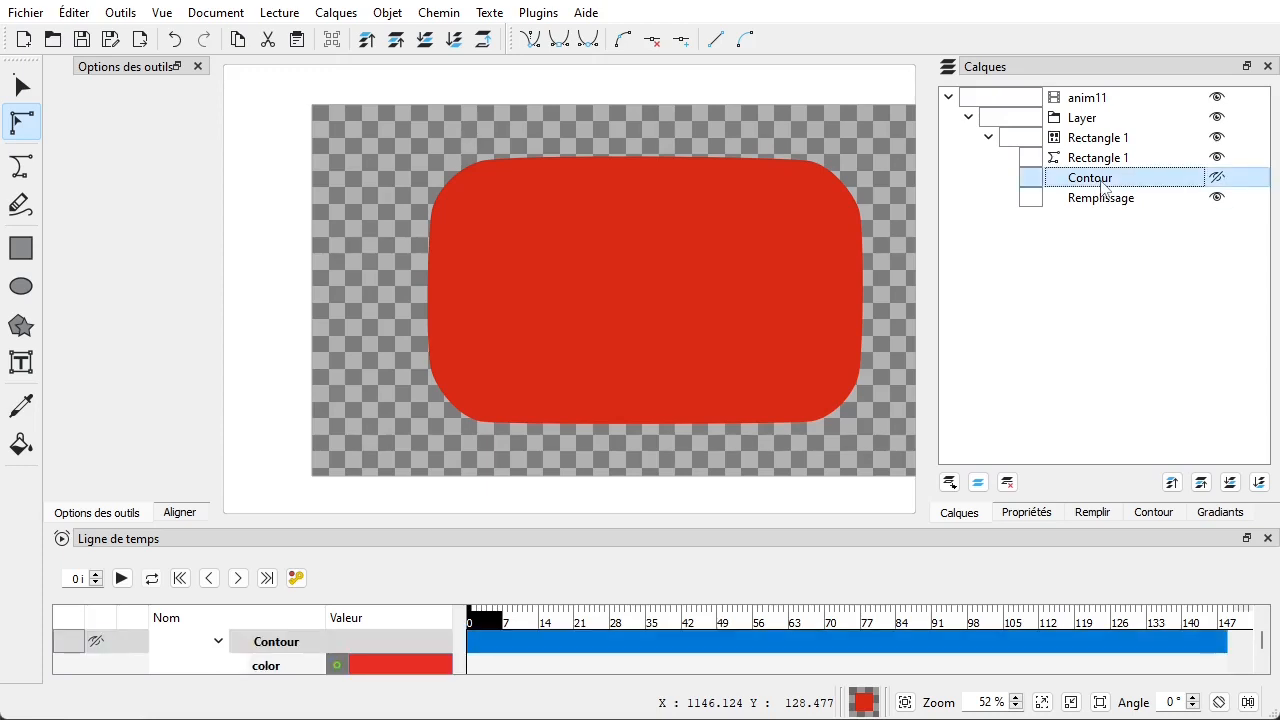
click(1007, 483)
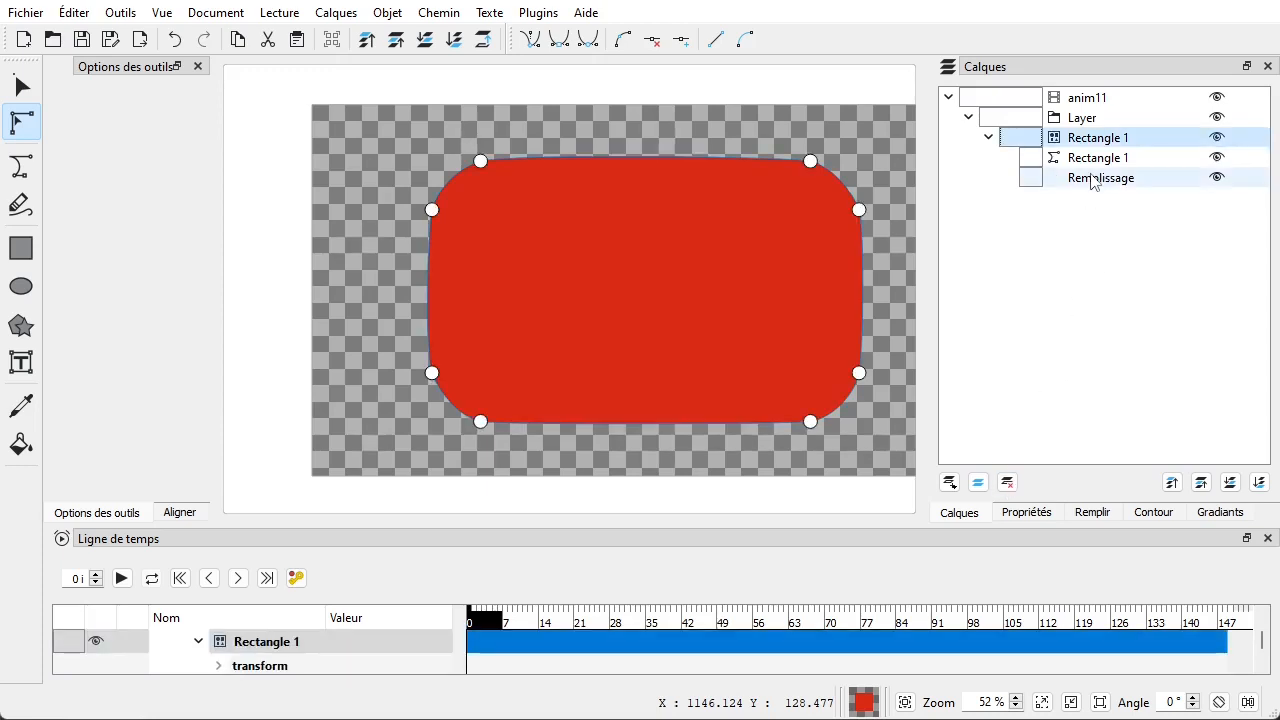
click(867, 141)
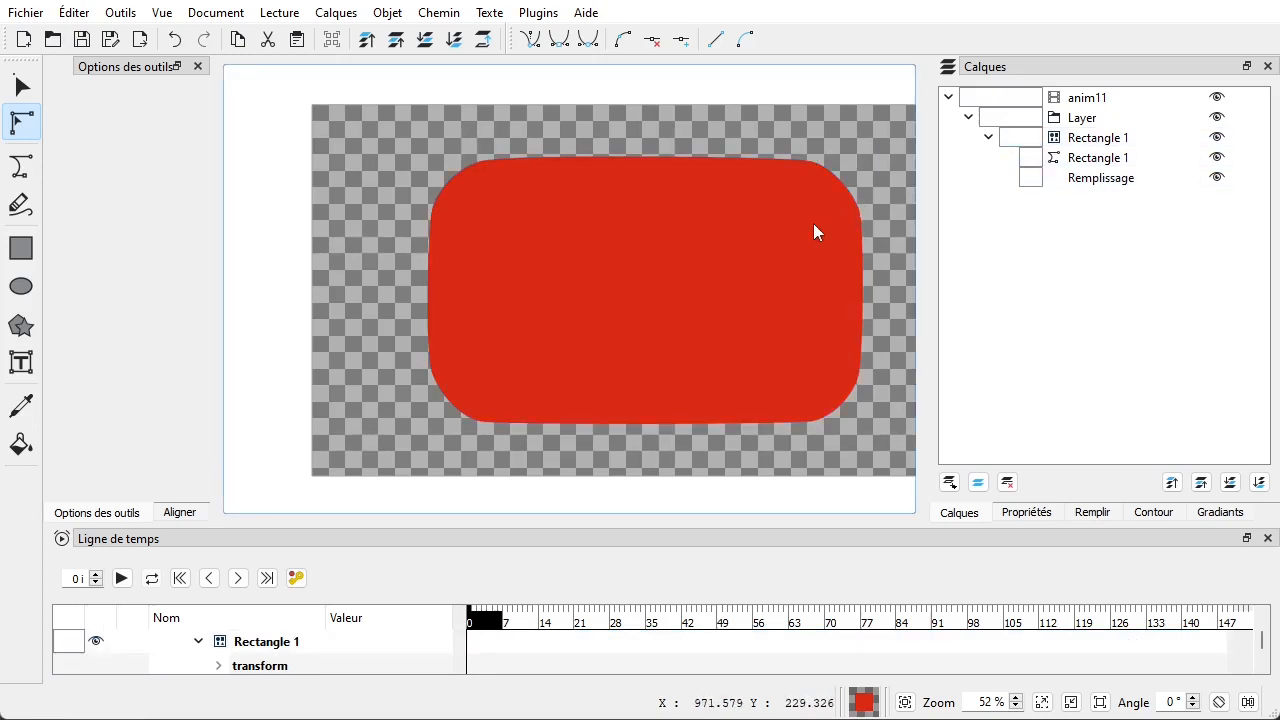
- Bring the browser's YouTube logo image over the canvas, examine its white play triangle, and move the window away
mouse_move(1279, 144)
mouse_down()
mouse_move(767, 147)
mouse_move(860, 168)
mouse_move(1279, 160)
mouse_up()
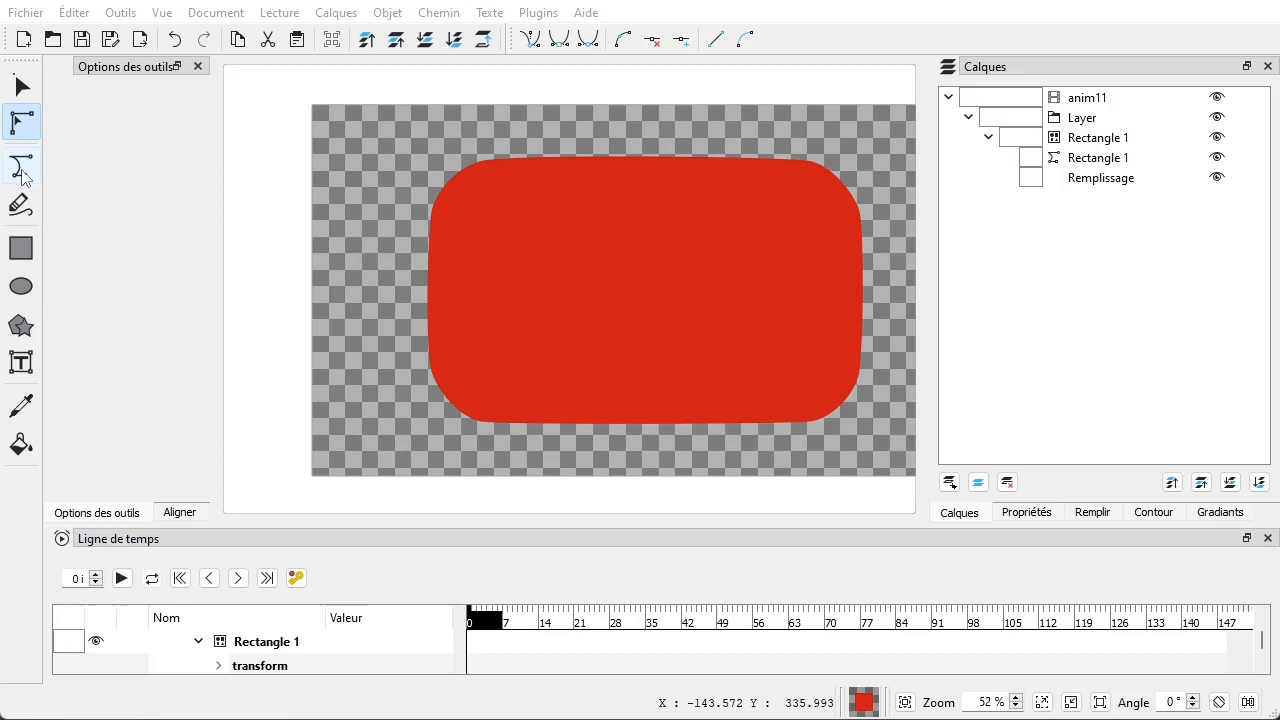
drag(1279, 112, 816, 124)
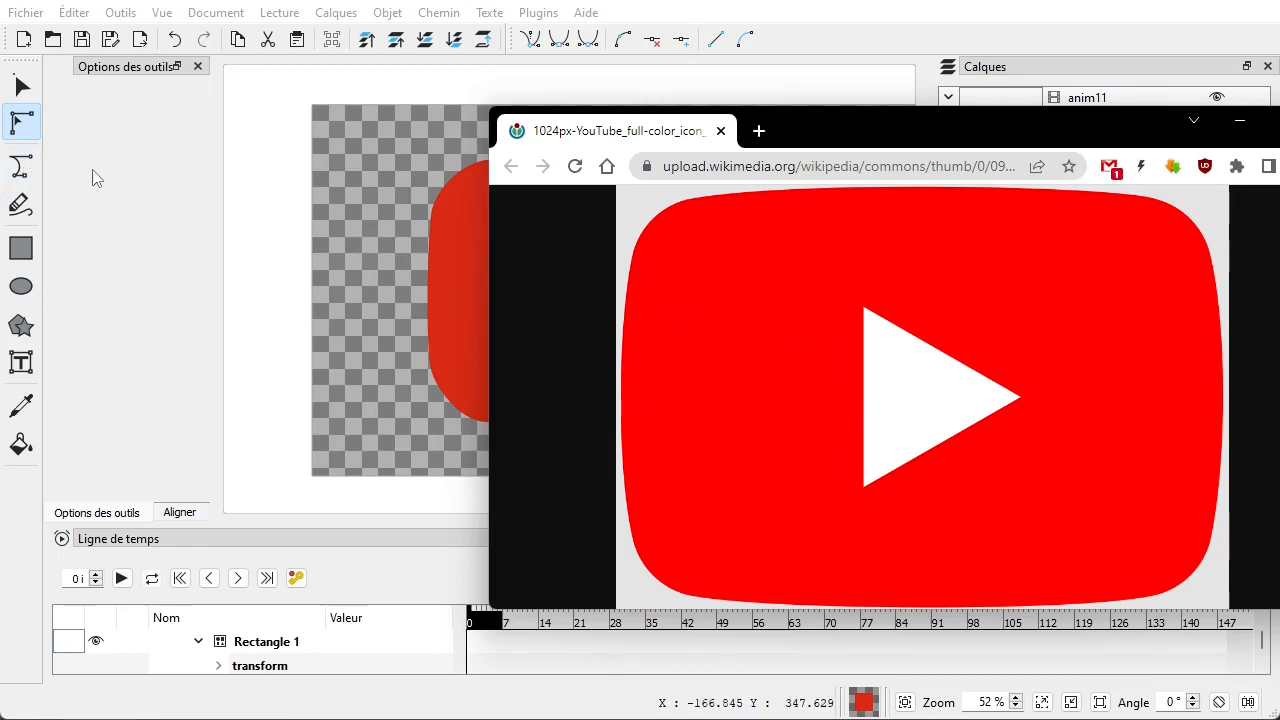
drag(903, 134, 1279, 134)
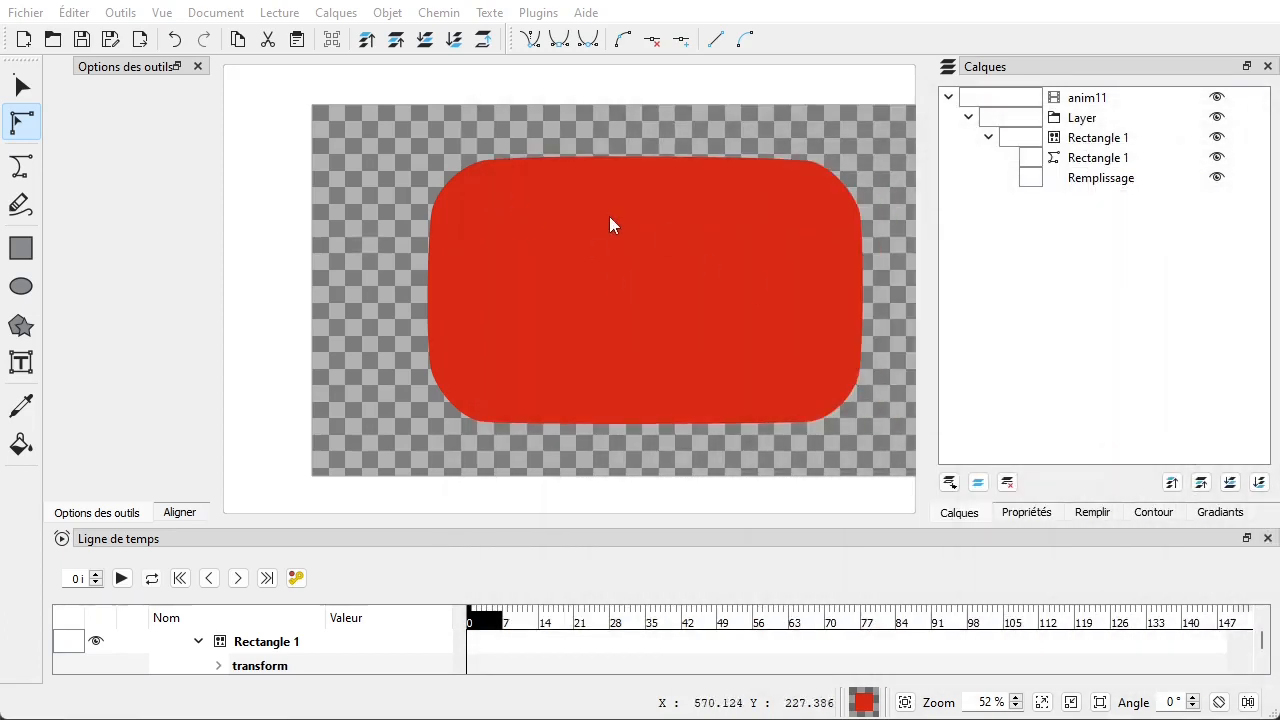
- Draw a second, smaller filled rectangle over the red shape's left edge and move it near the red shape's centre
drag(669, 125, 601, 135)
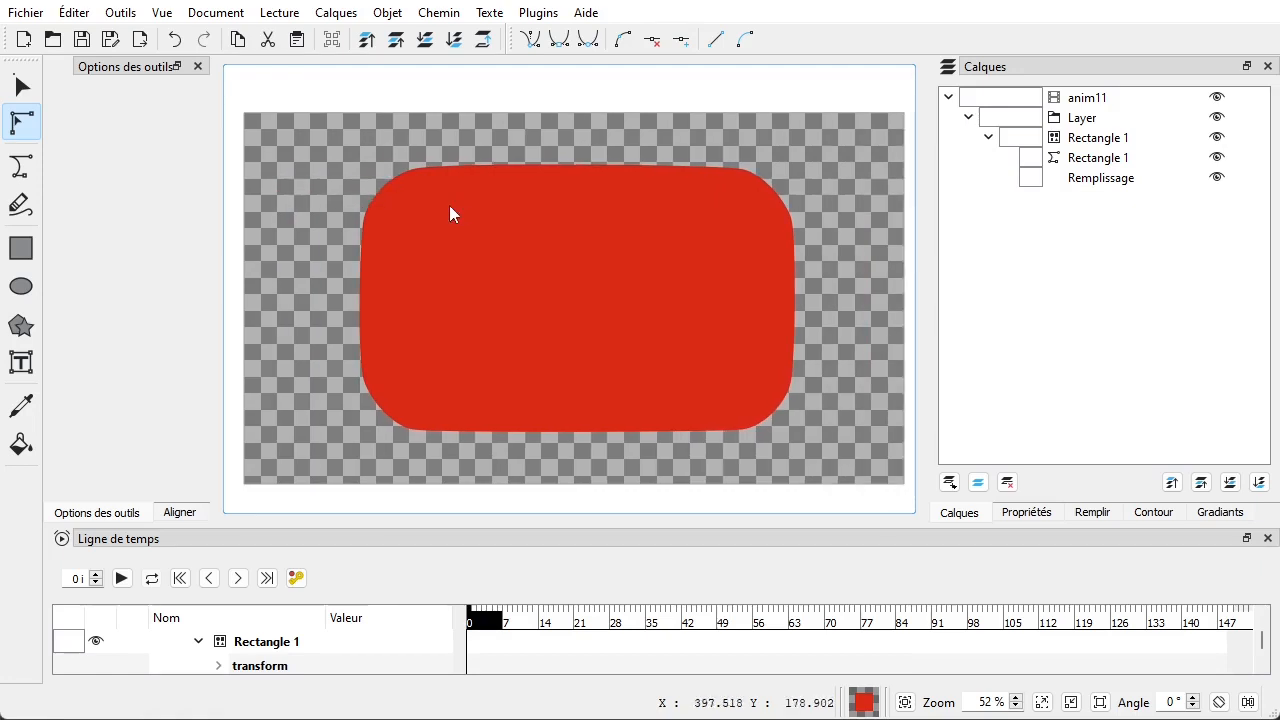
click(22, 250)
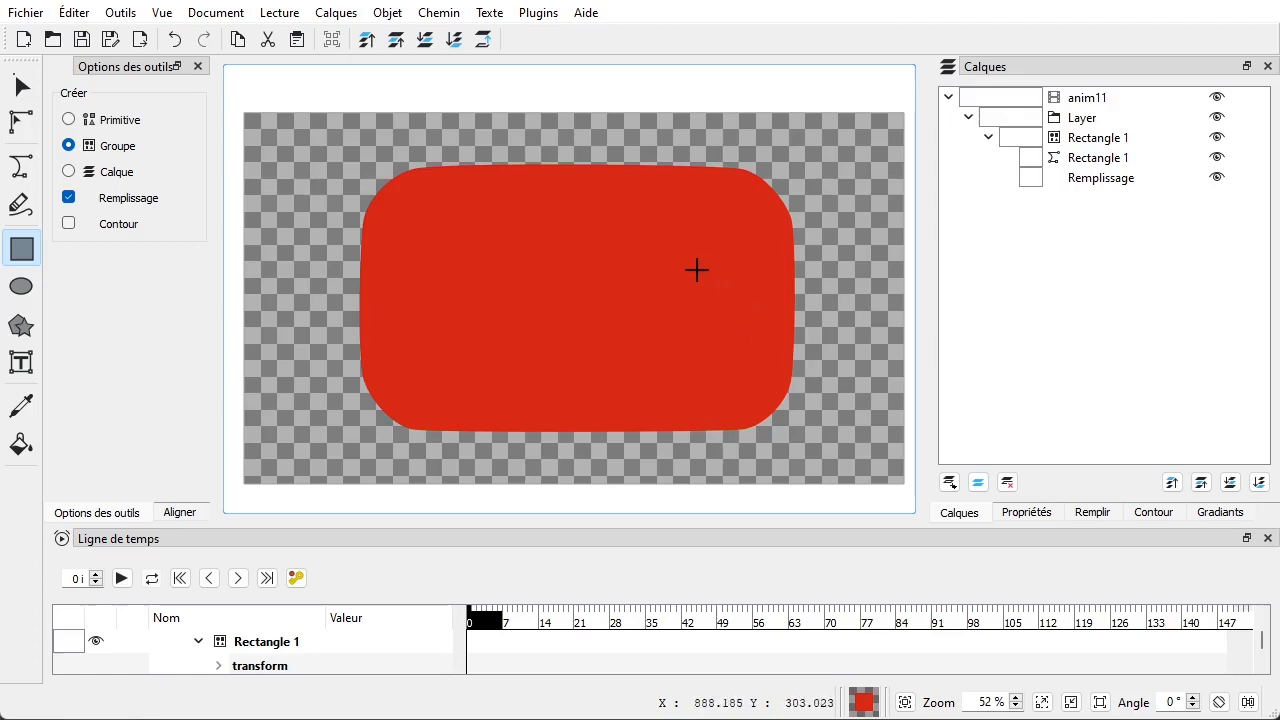
drag(277, 231, 437, 358)
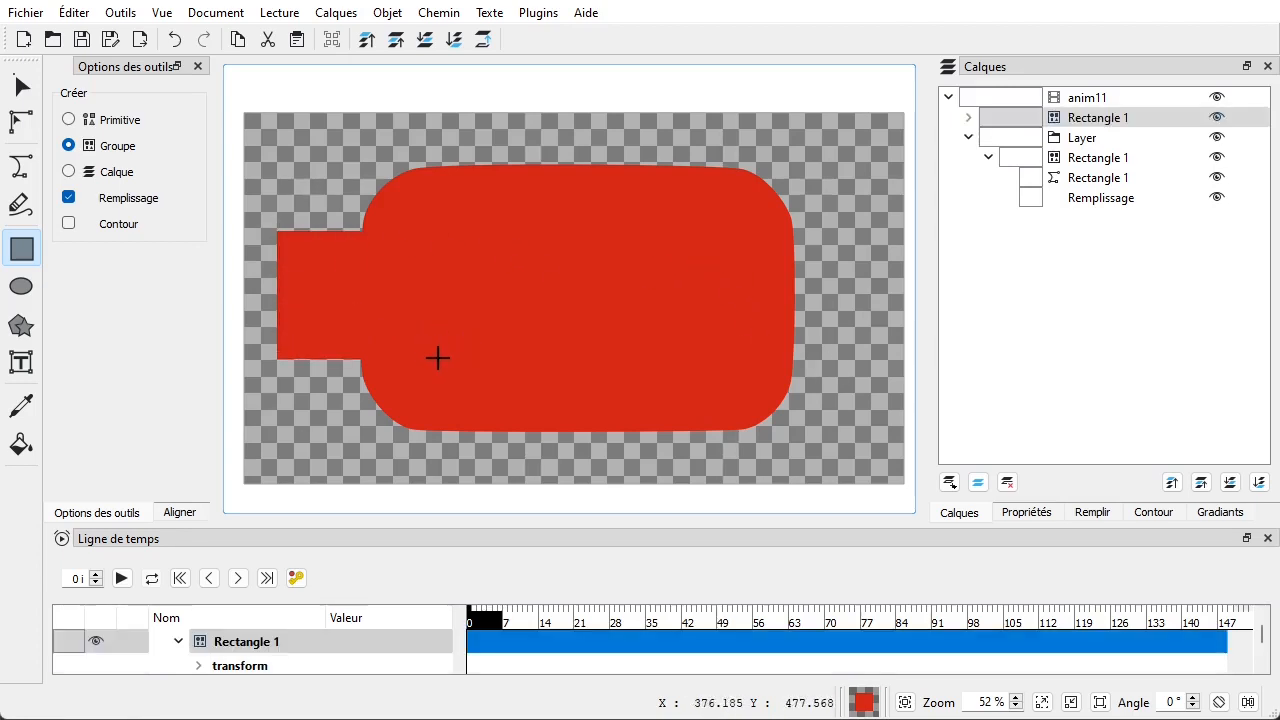
click(22, 88)
drag(320, 326, 549, 329)
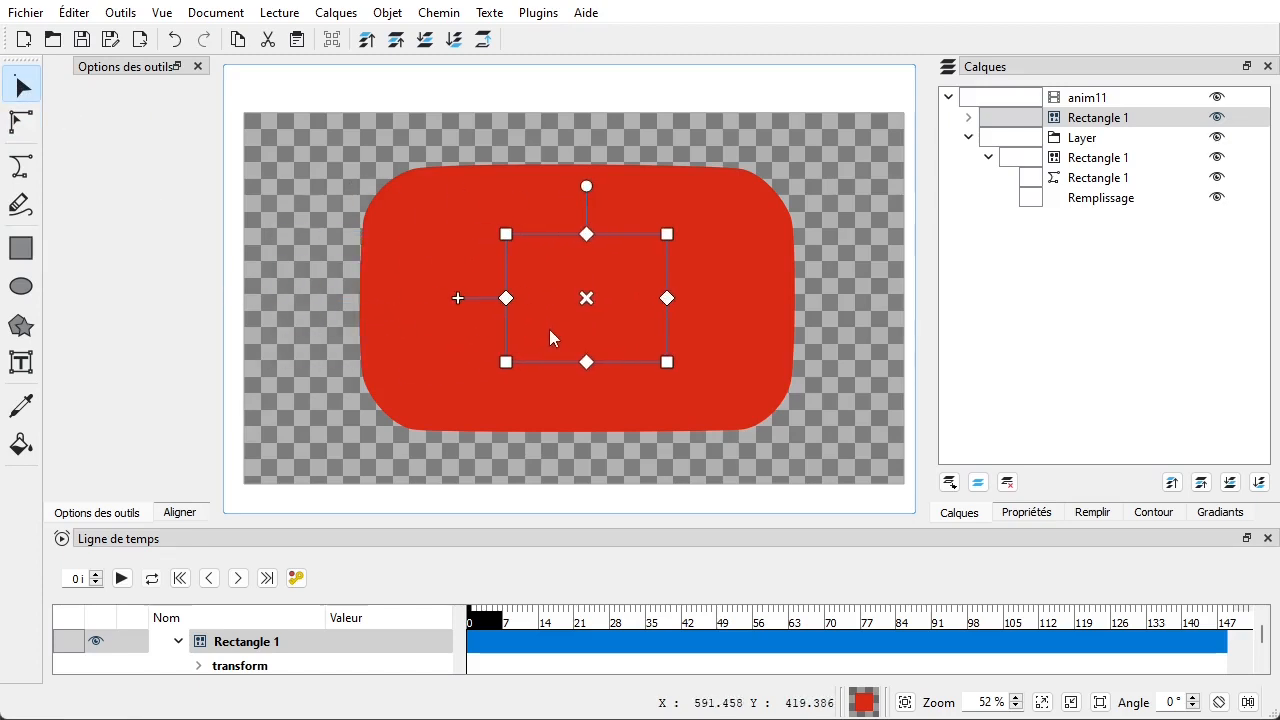
- Fill the small rectangle with white (#ffffff) and nudge it to the centre of the red shape
click(1092, 512)
drag(1124, 206, 1172, 158)
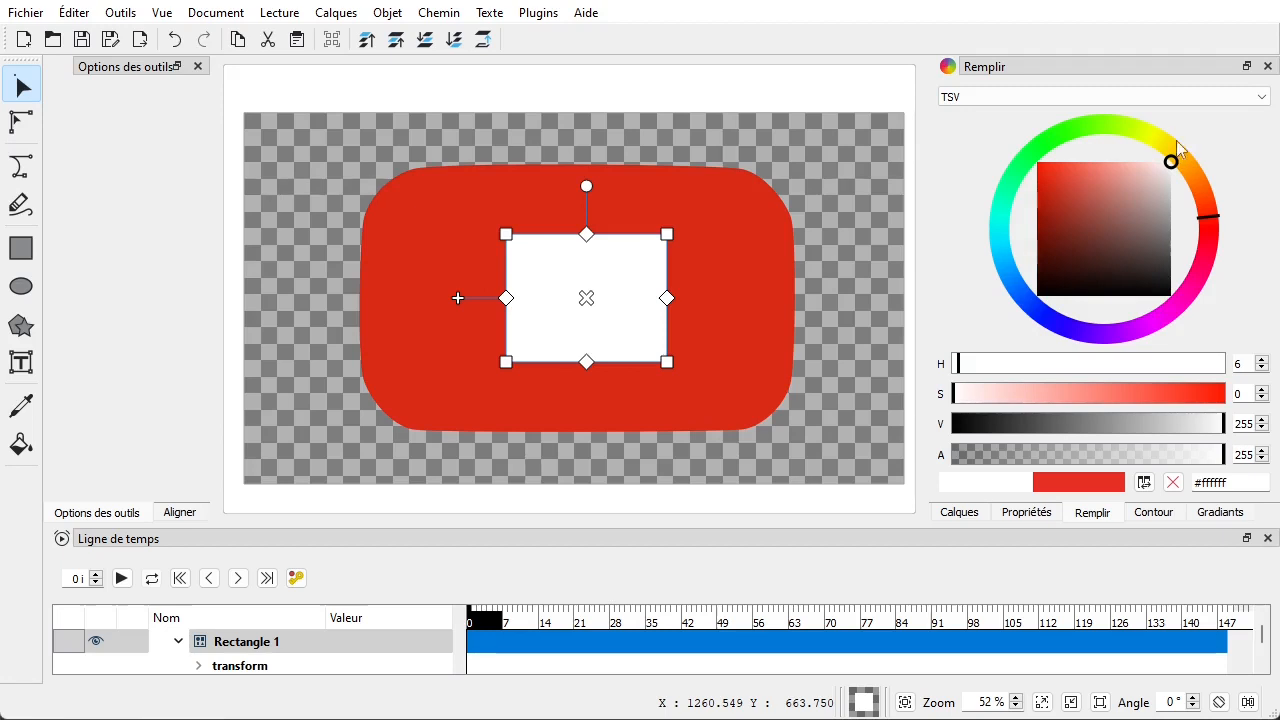
drag(630, 283, 623, 281)
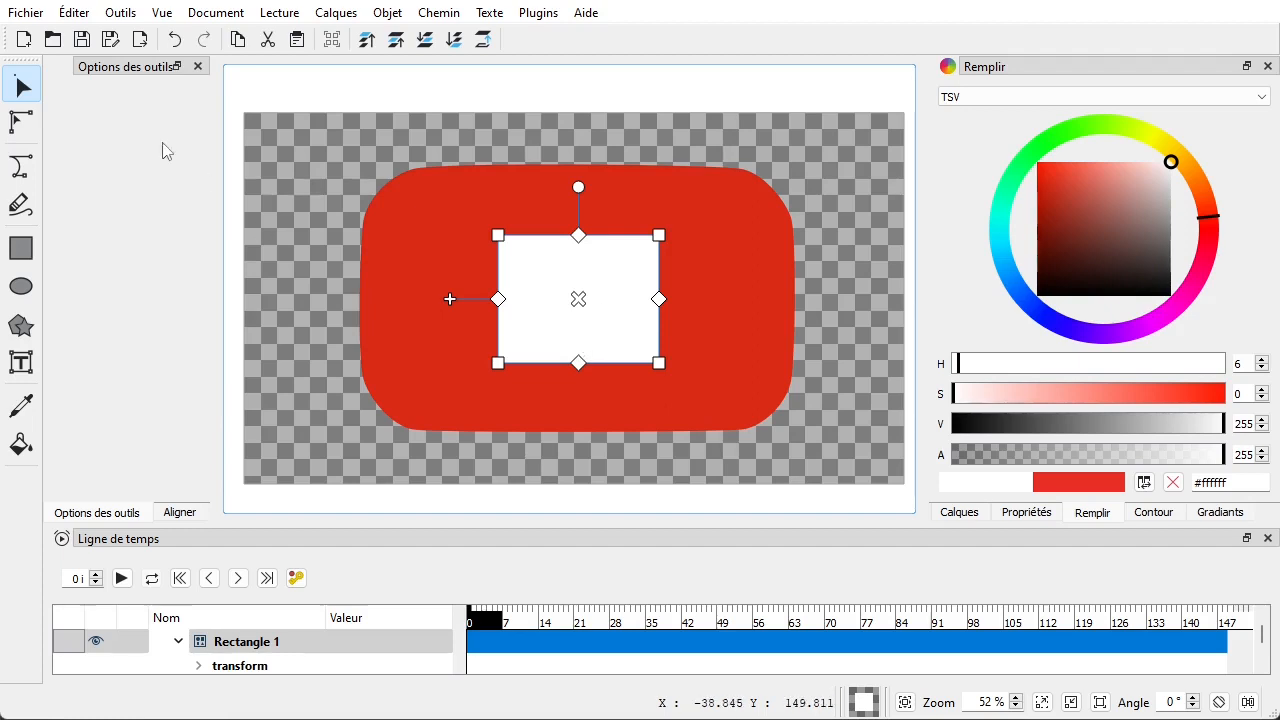
click(28, 121)
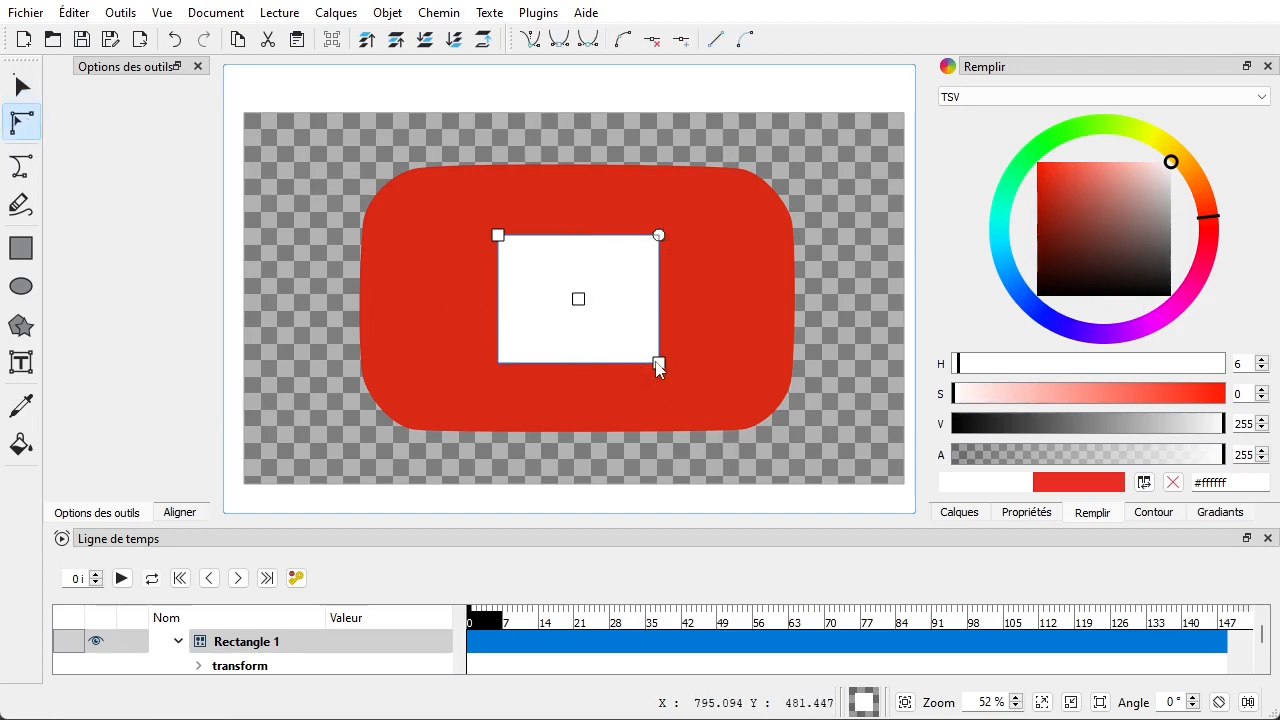
drag(581, 304, 581, 300)
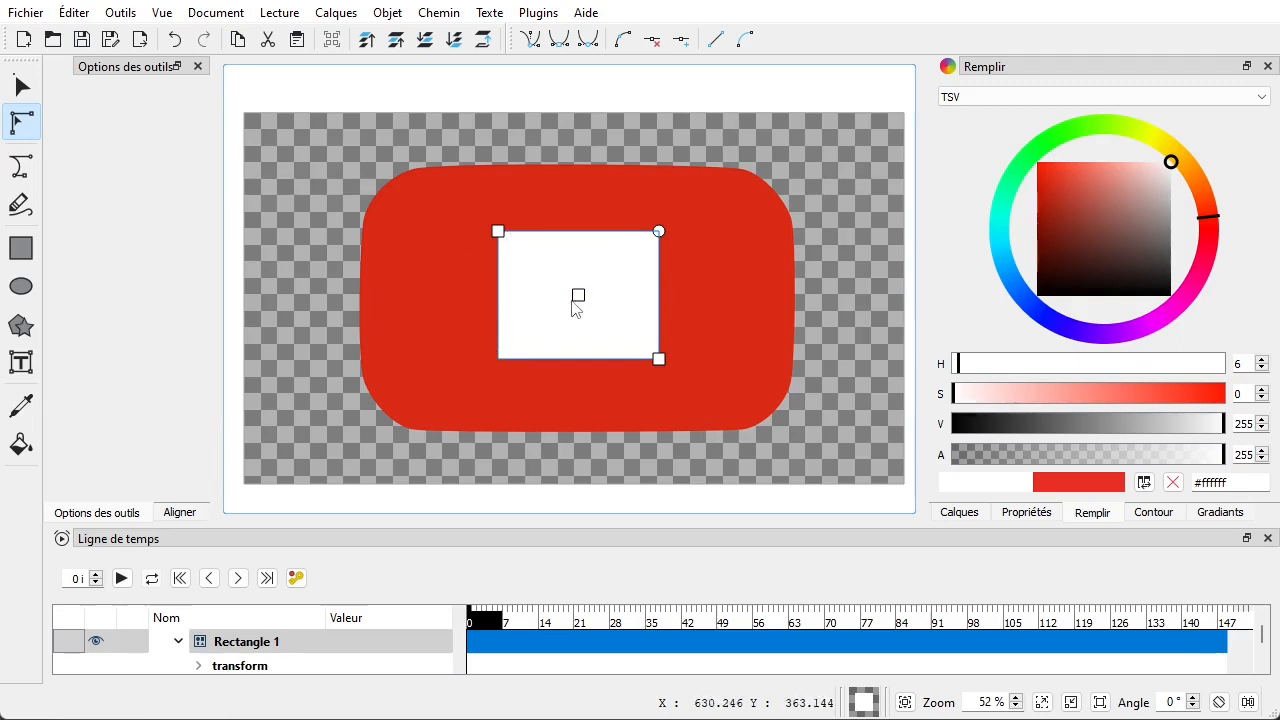
drag(583, 307, 585, 309)
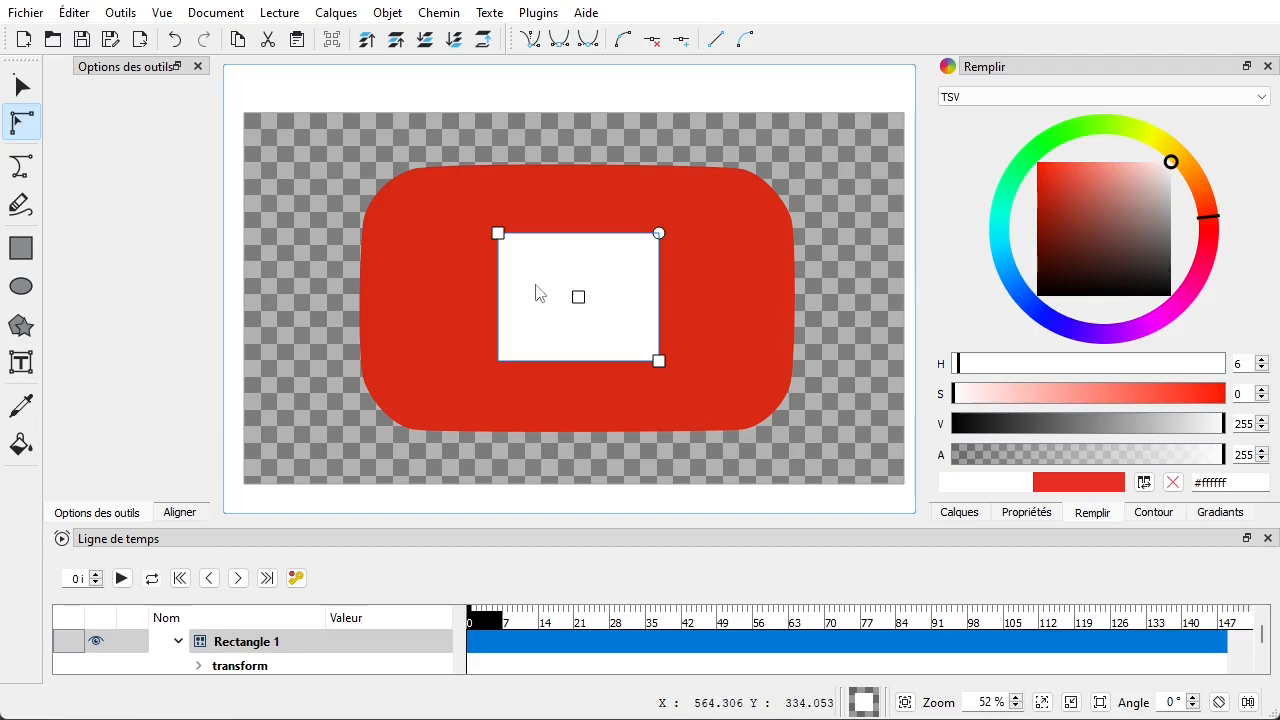
- Convert the white rectangle to a path and delete its upper-right node to make a triangle
click(440, 13)
click(455, 36)
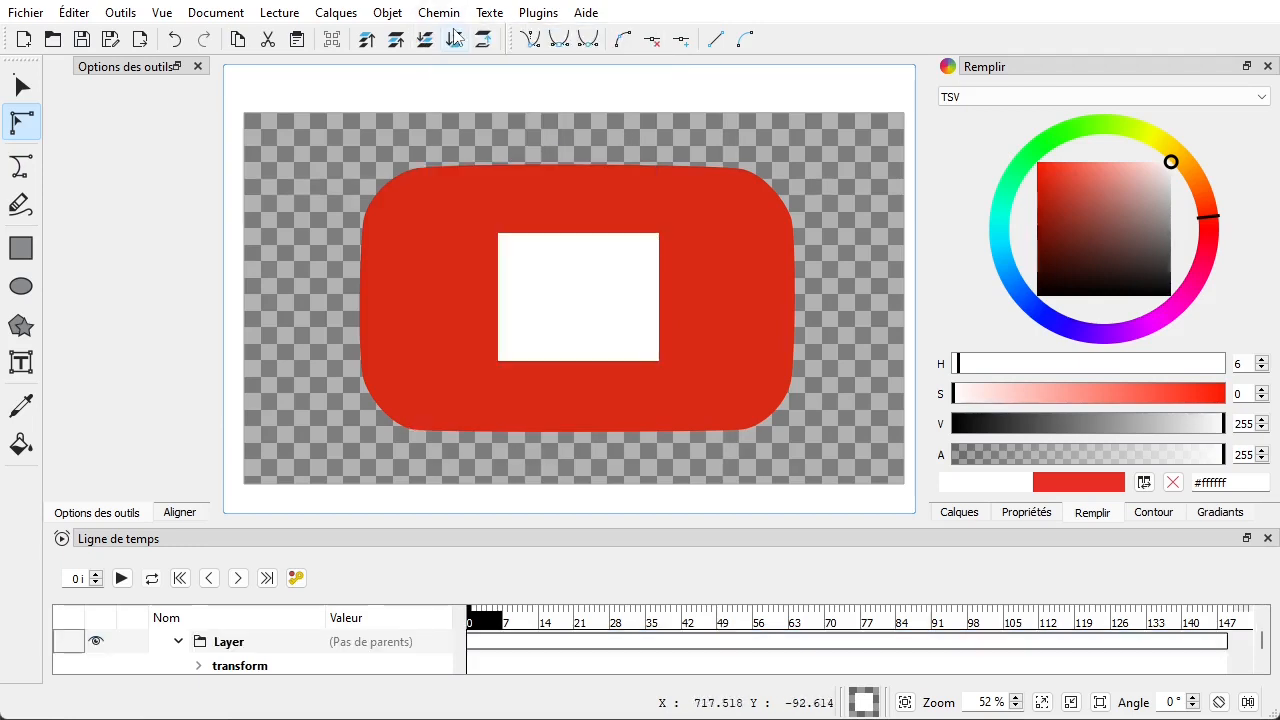
click(553, 264)
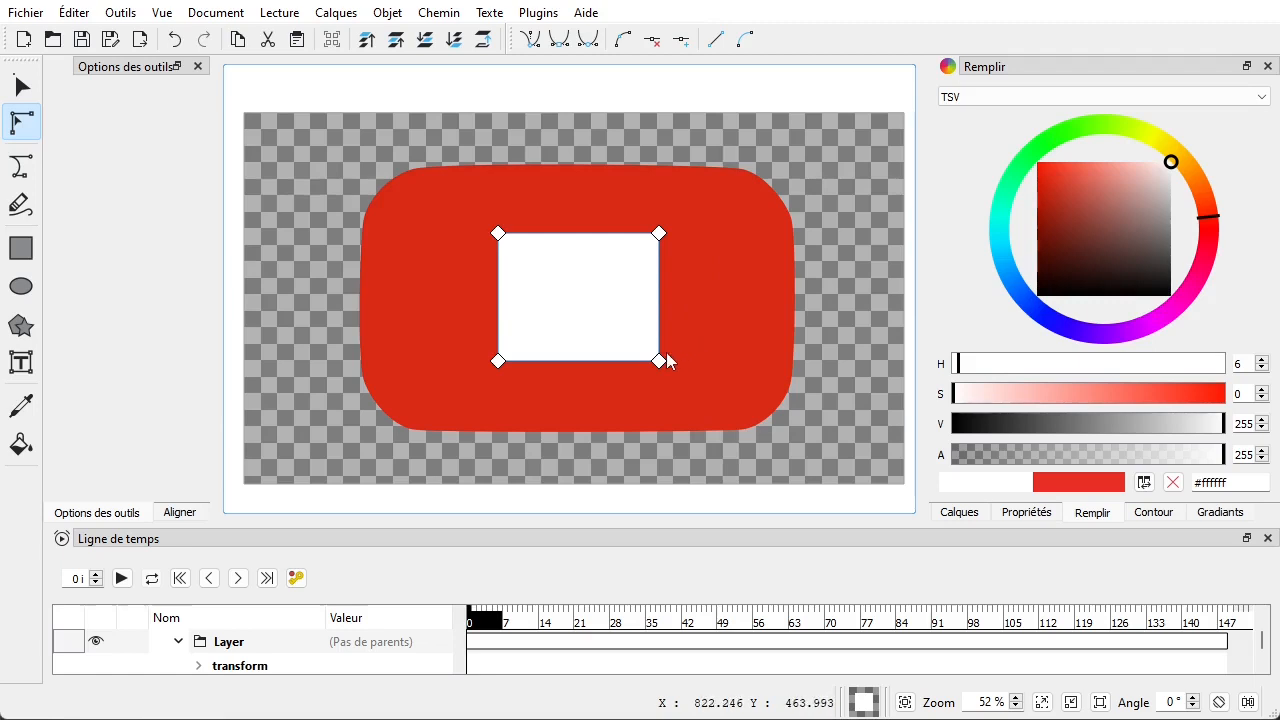
click(660, 236)
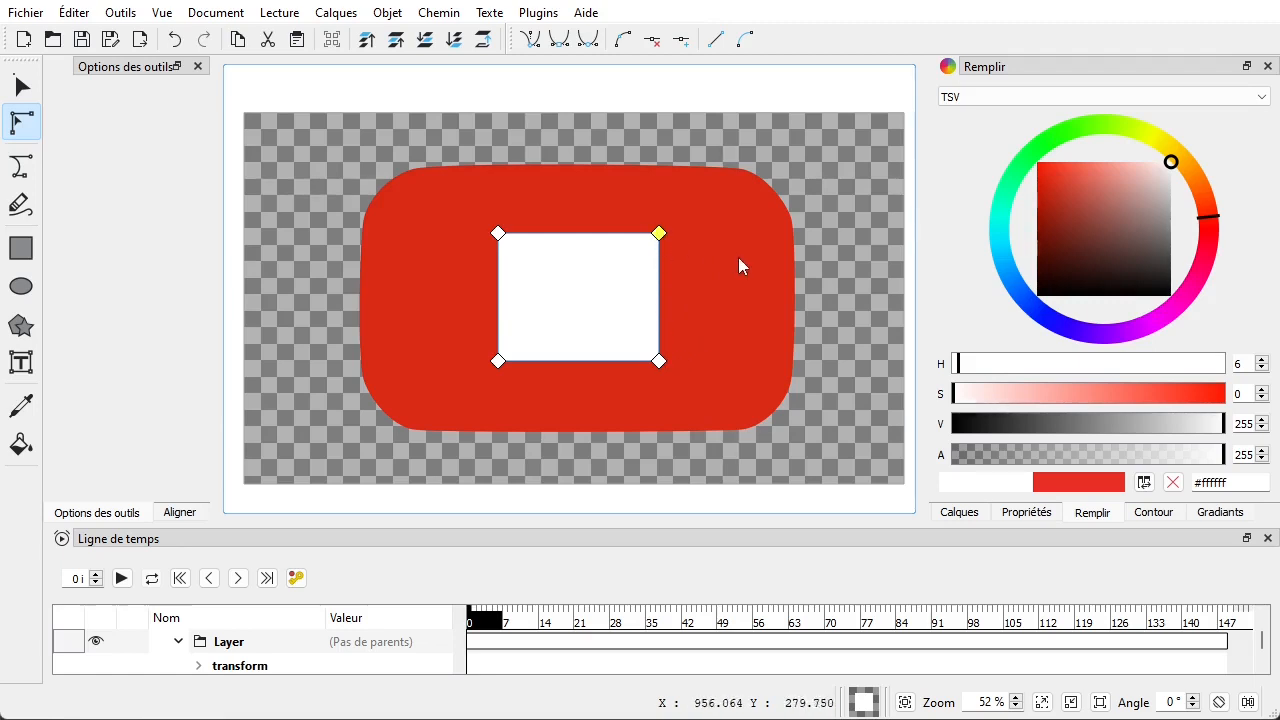
key(Delete)
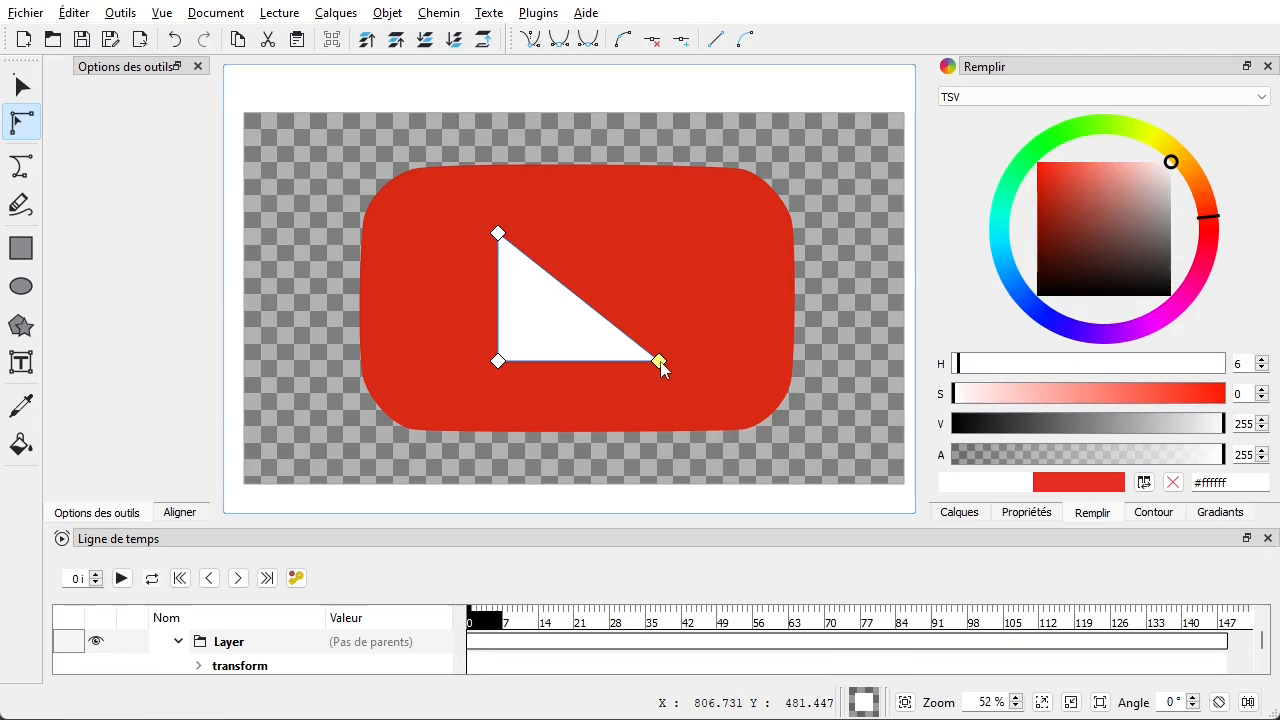
drag(660, 362, 670, 330)
key(ctrl+z)
drag(659, 361, 675, 324)
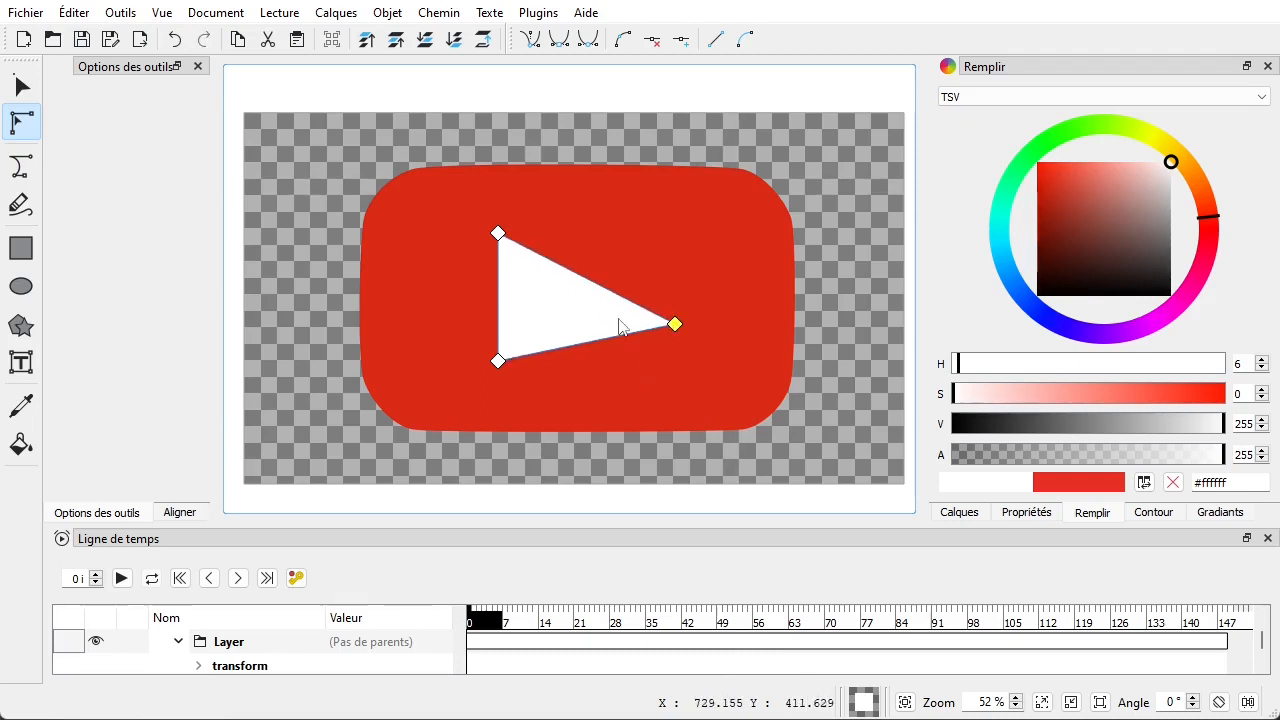
key(ctrl+z)
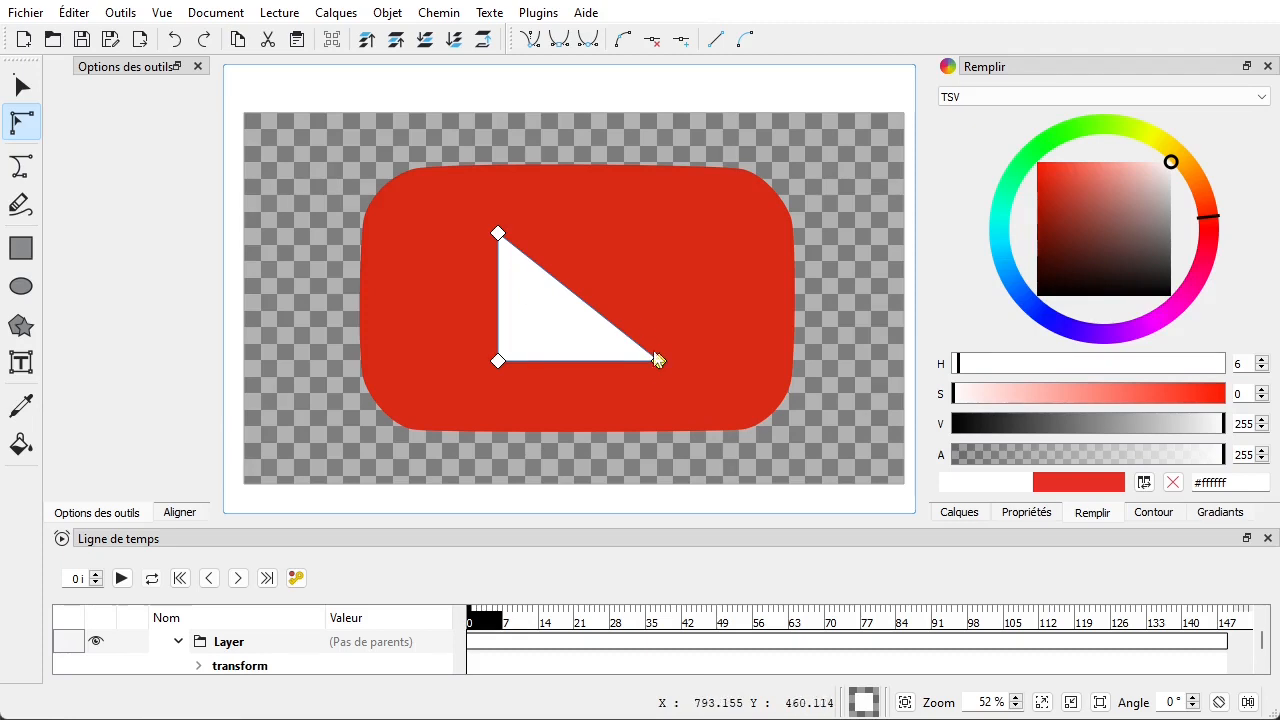
drag(663, 361, 687, 298)
key(ctrl+z)
- Move the triangle's lower-right node to mid-height to form a right-pointing play symbol, and shift the triangle slightly right within the red shape
drag(660, 362, 616, 303)
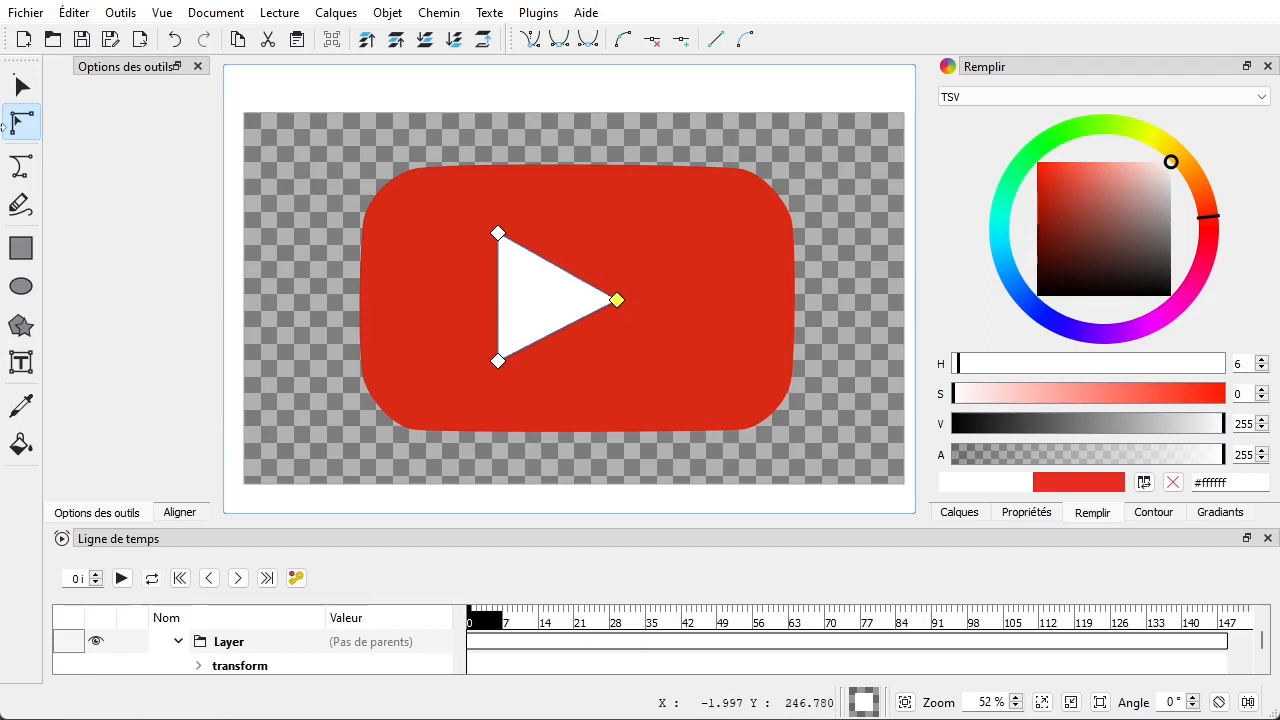
click(22, 88)
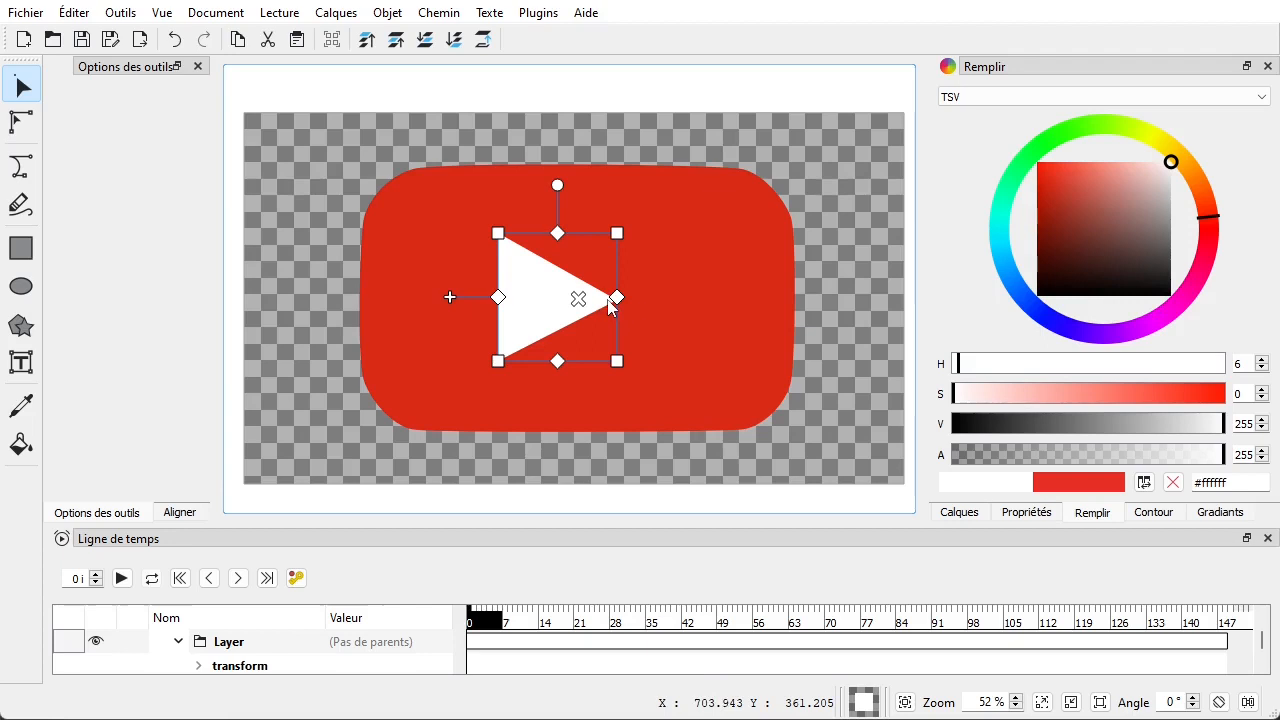
click(20, 124)
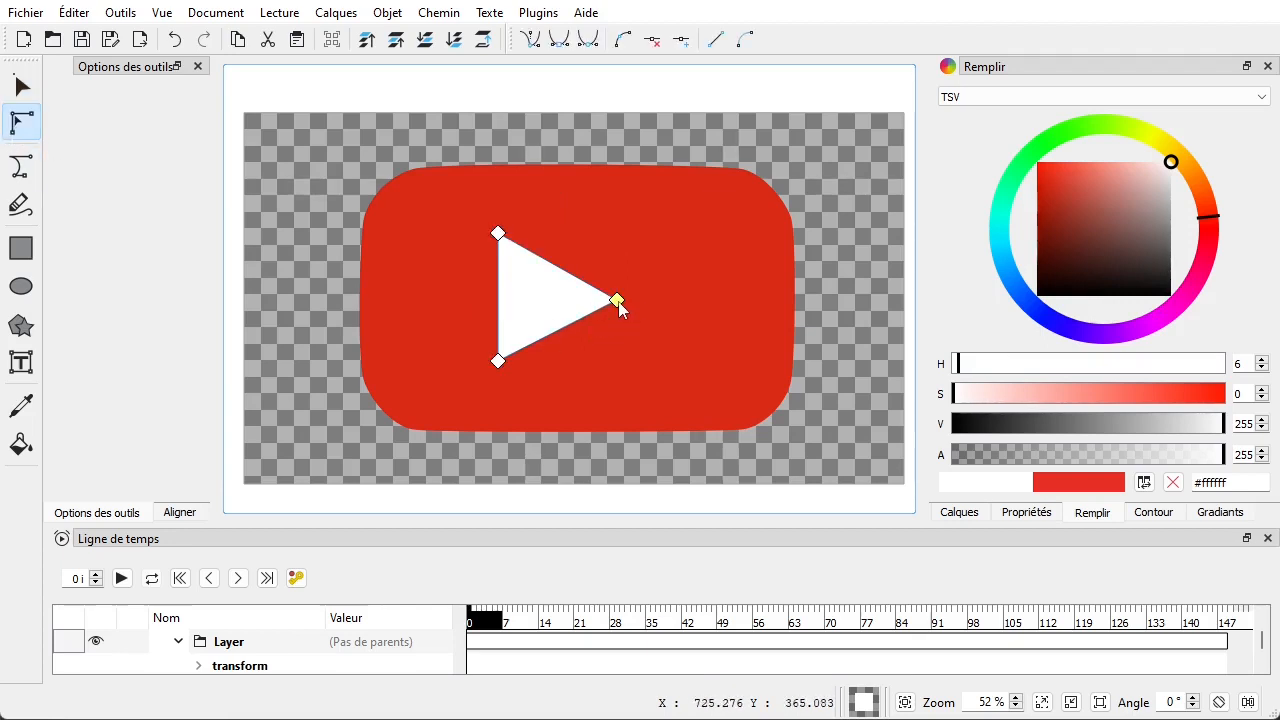
click(22, 87)
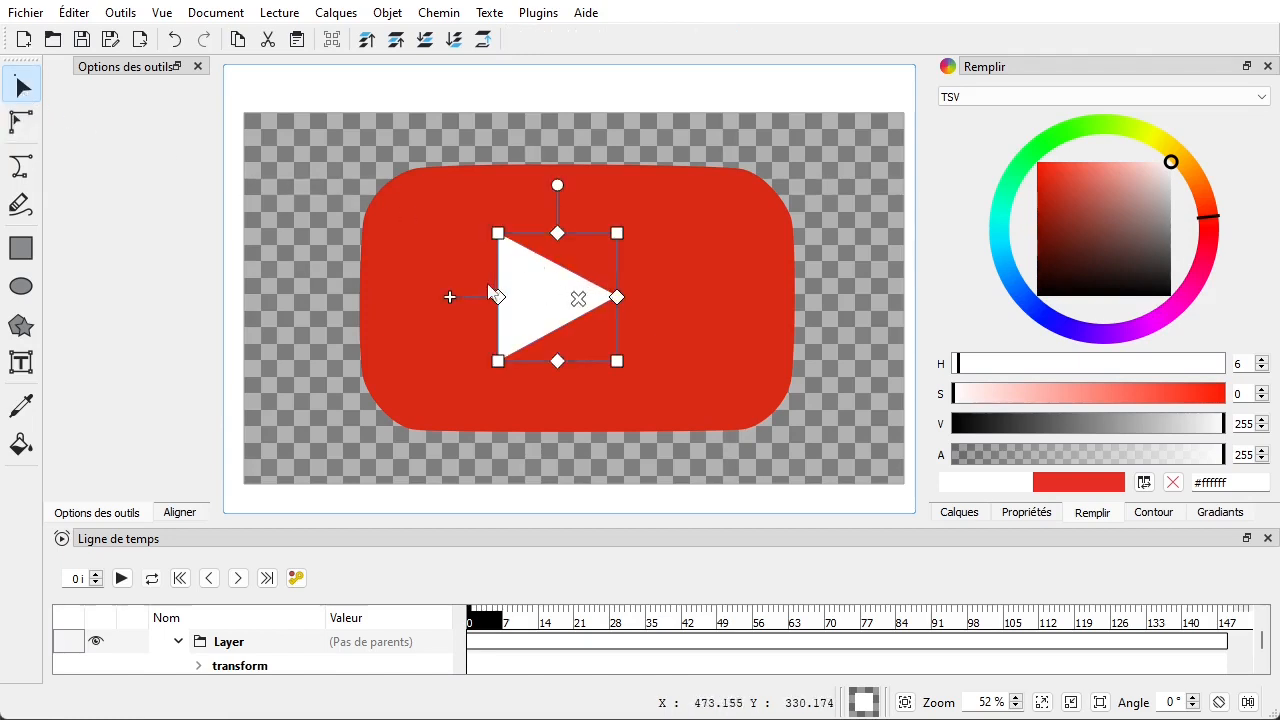
drag(450, 298, 478, 297)
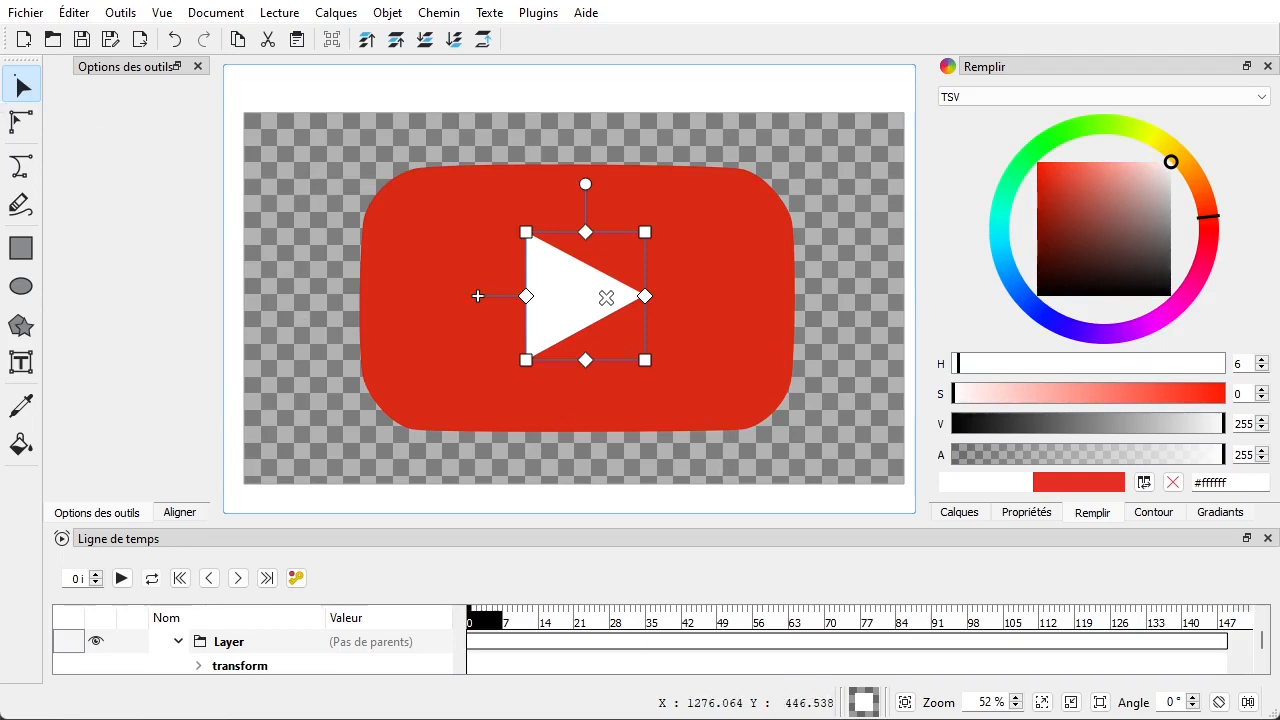
- Switch to the browser to examine the YouTube logo and an enlarged red play-button image, and close the play-button window
key(alt+Tab)
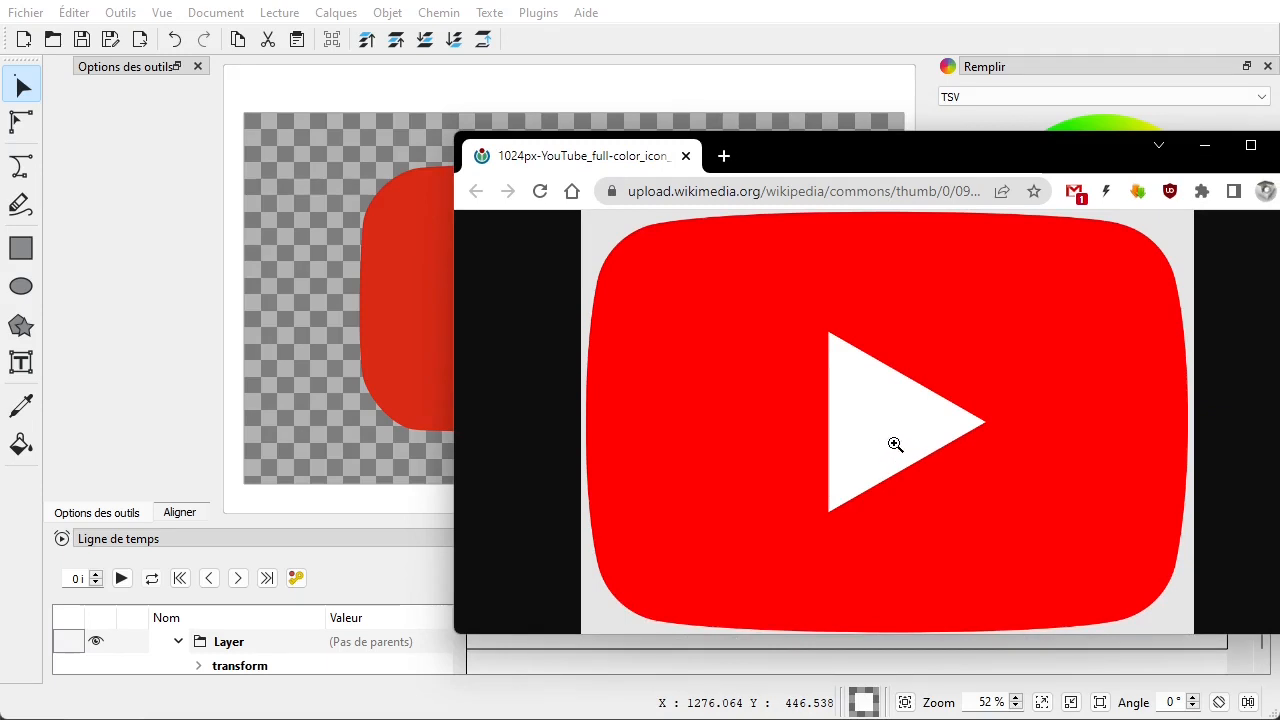
drag(882, 157, 1279, 190)
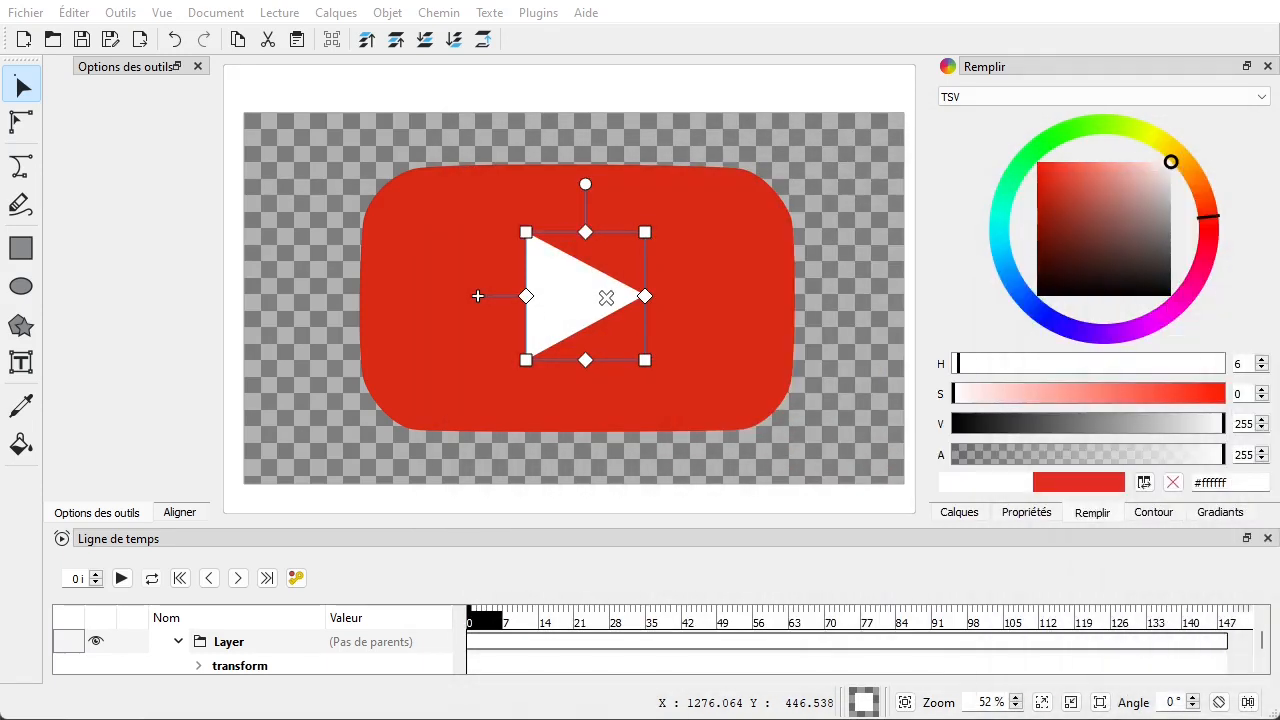
click(861, 392)
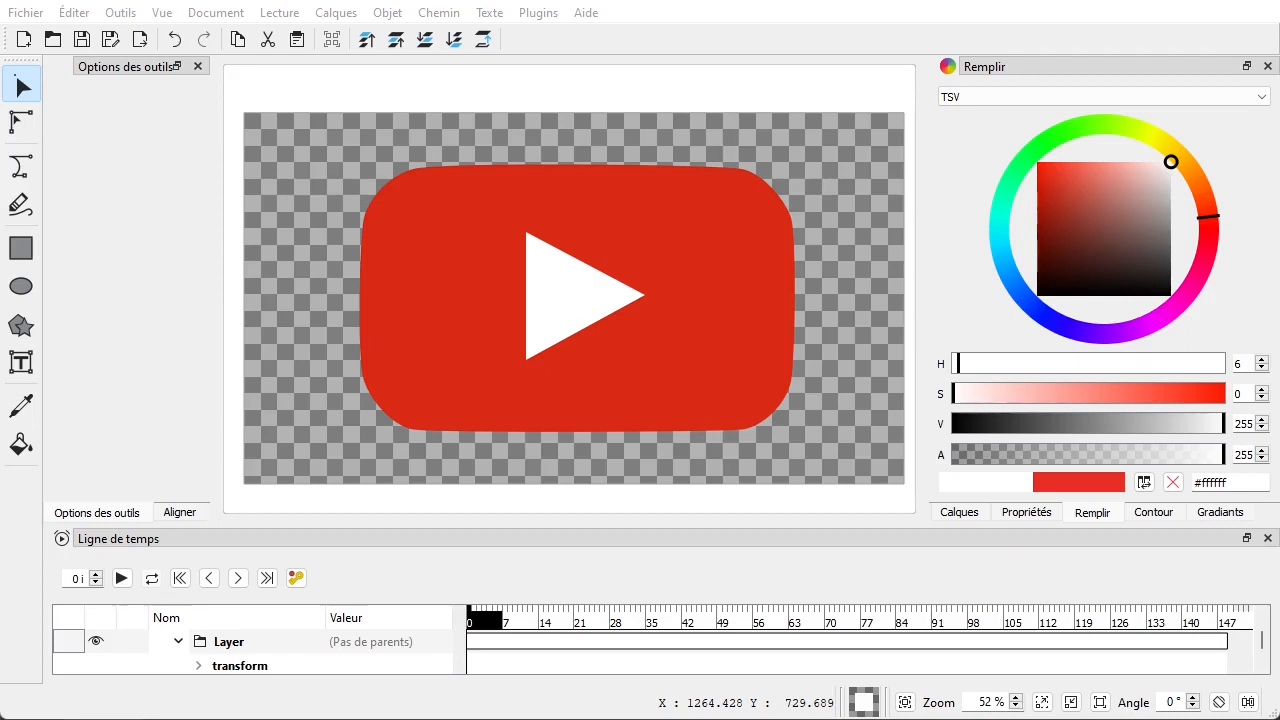
mouse_move(695, 279)
mouse_down()
mouse_move(623, 252)
mouse_move(587, 191)
mouse_up()
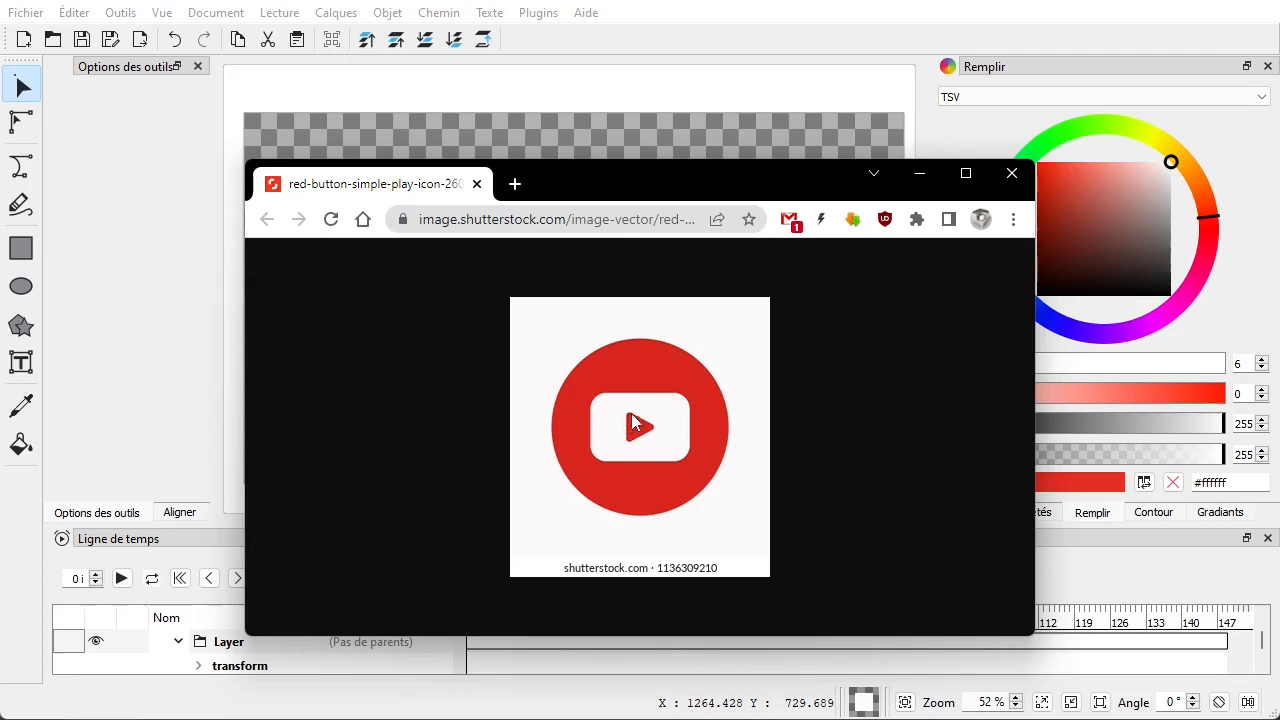
scroll(651, 410, up, 6)
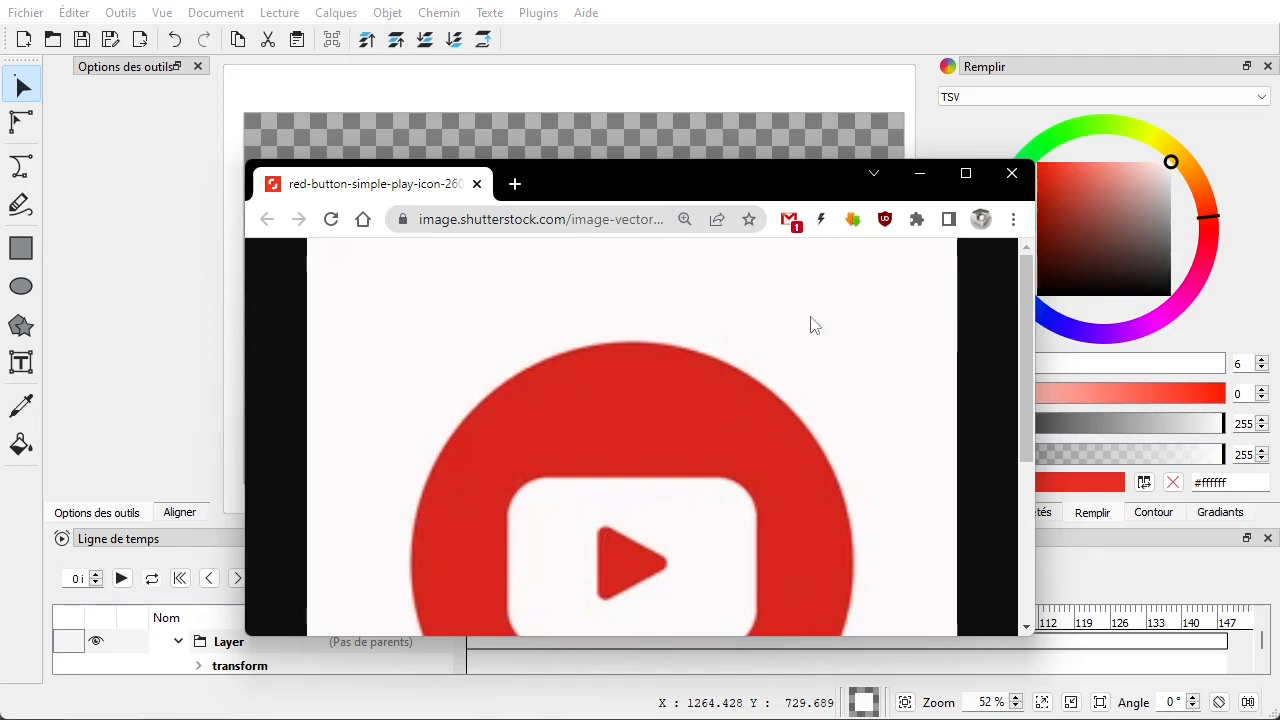
click(1012, 174)
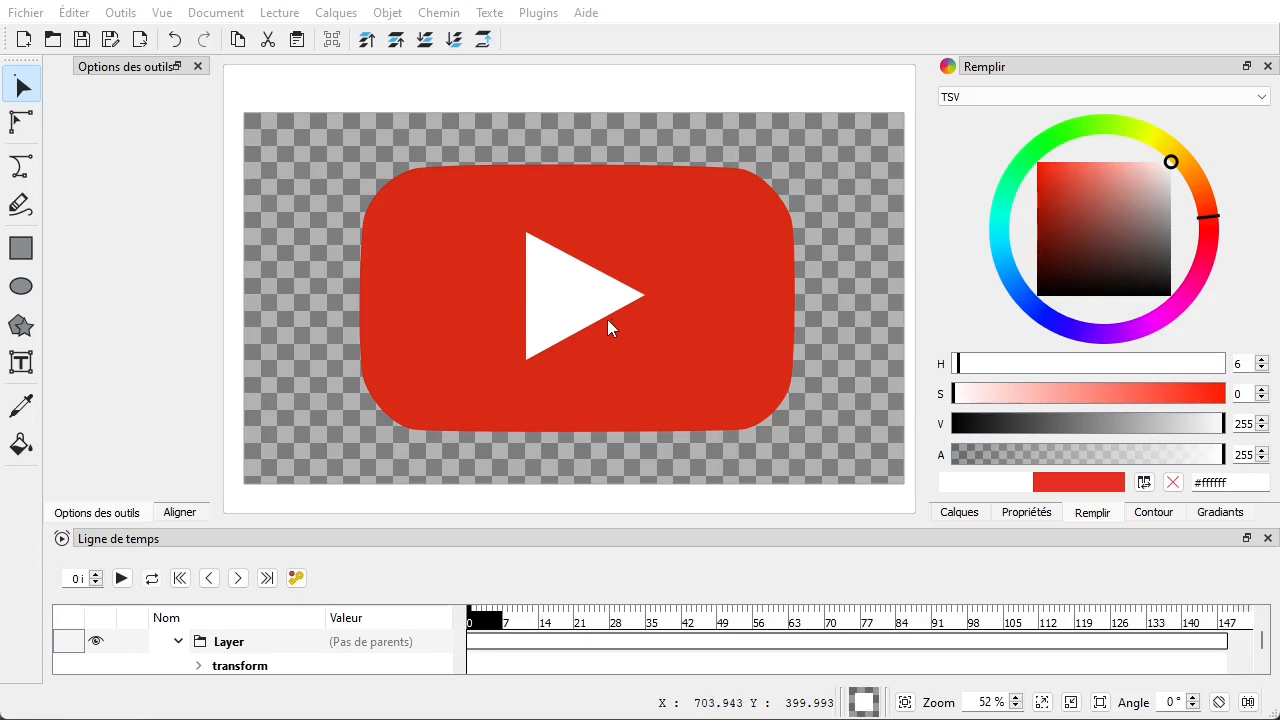
- Rename the red rounded shape's group inside Layer as "Rectangle rouge"
click(587, 298)
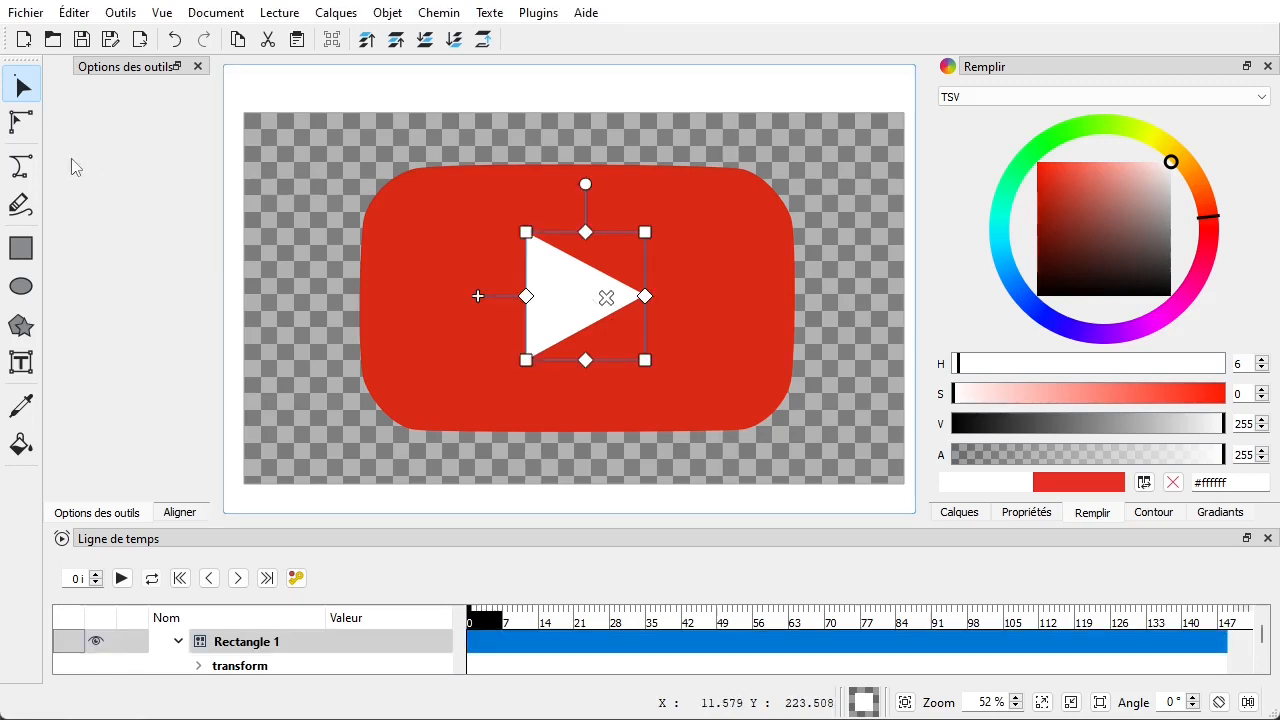
click(28, 128)
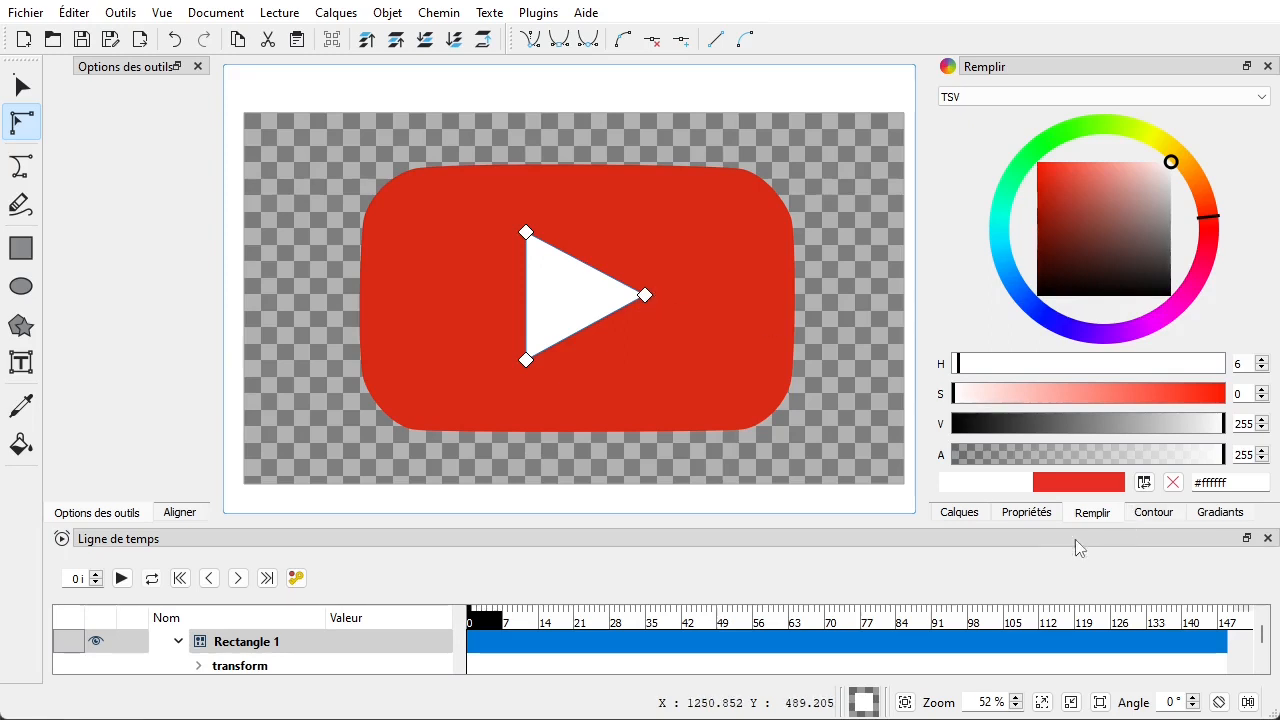
click(959, 512)
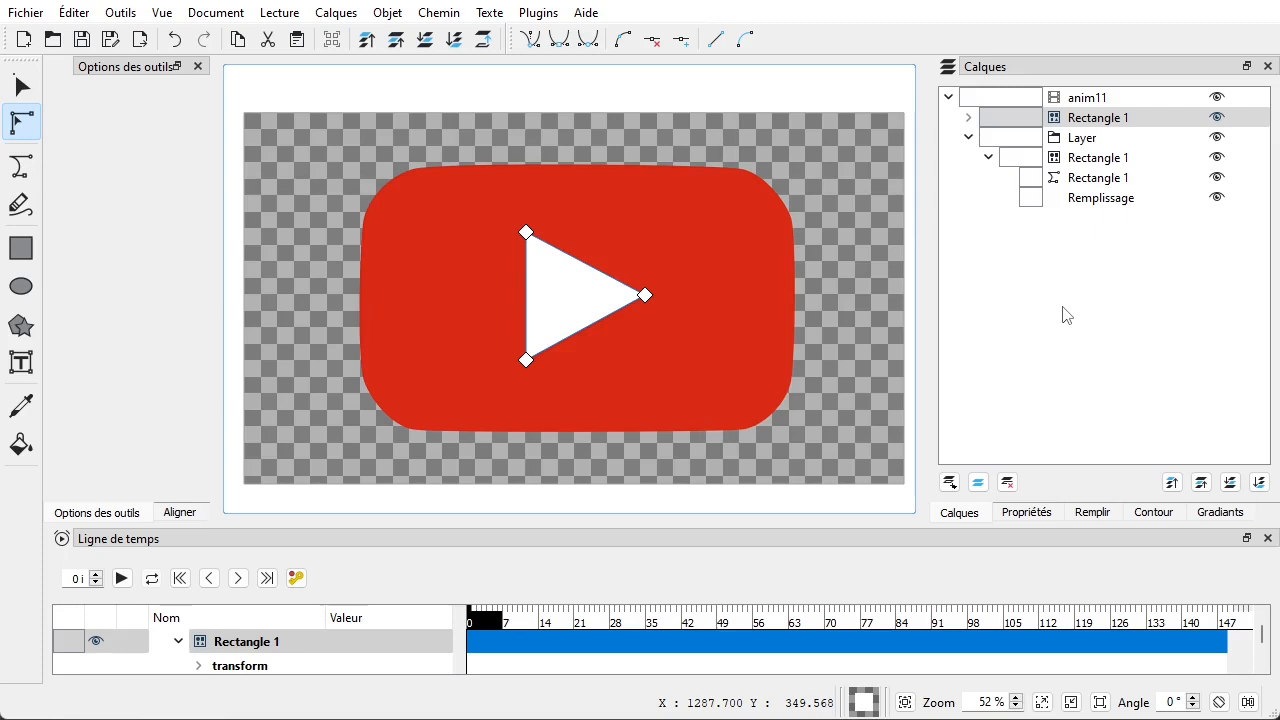
click(990, 158)
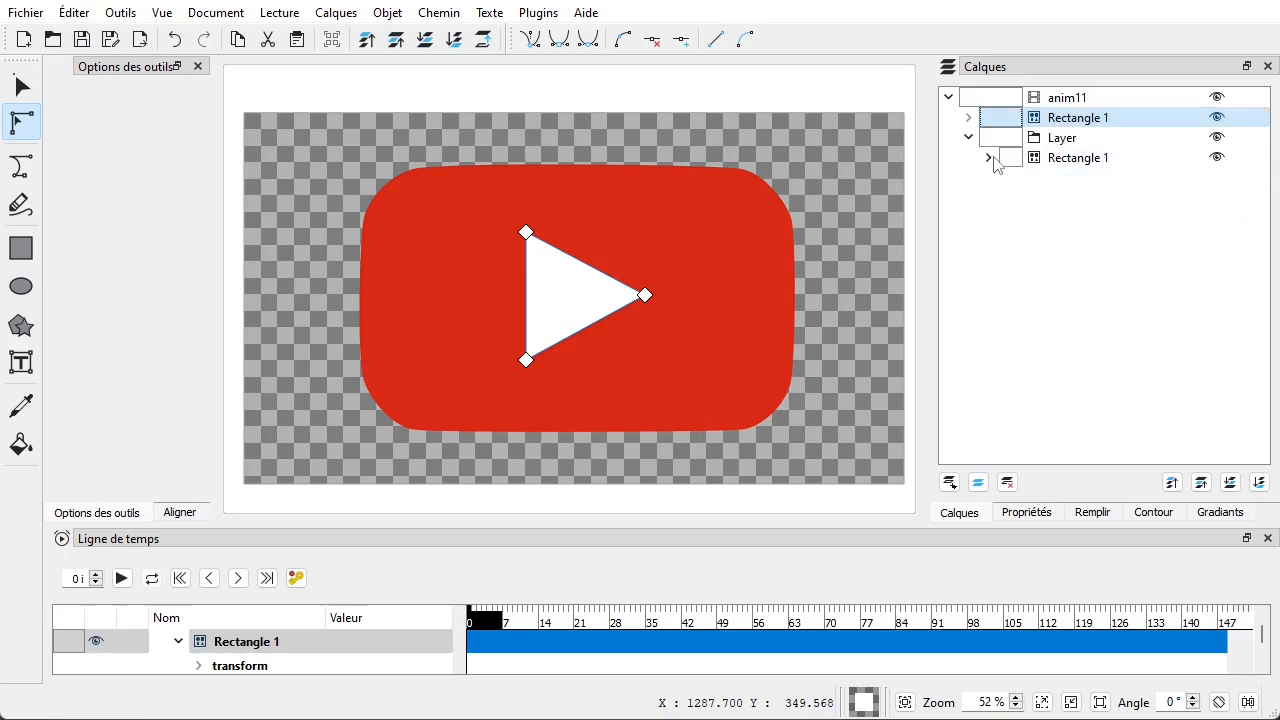
click(1066, 160)
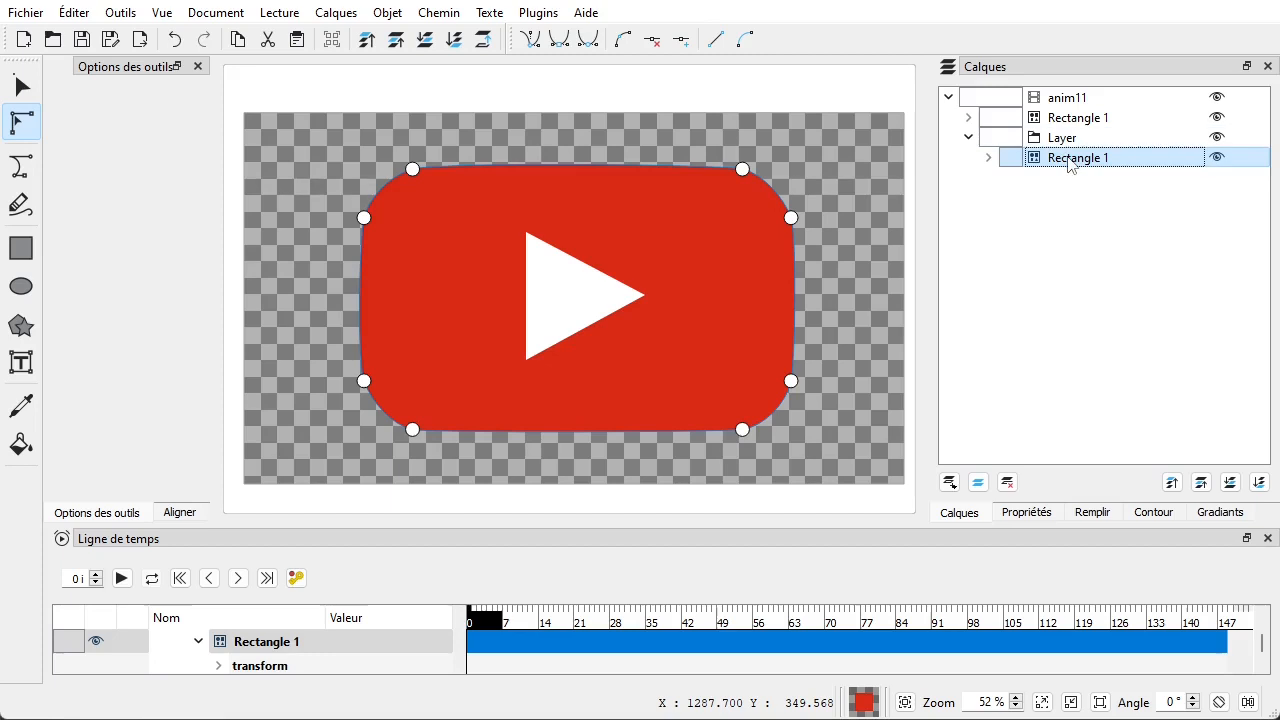
double_click(1068, 160)
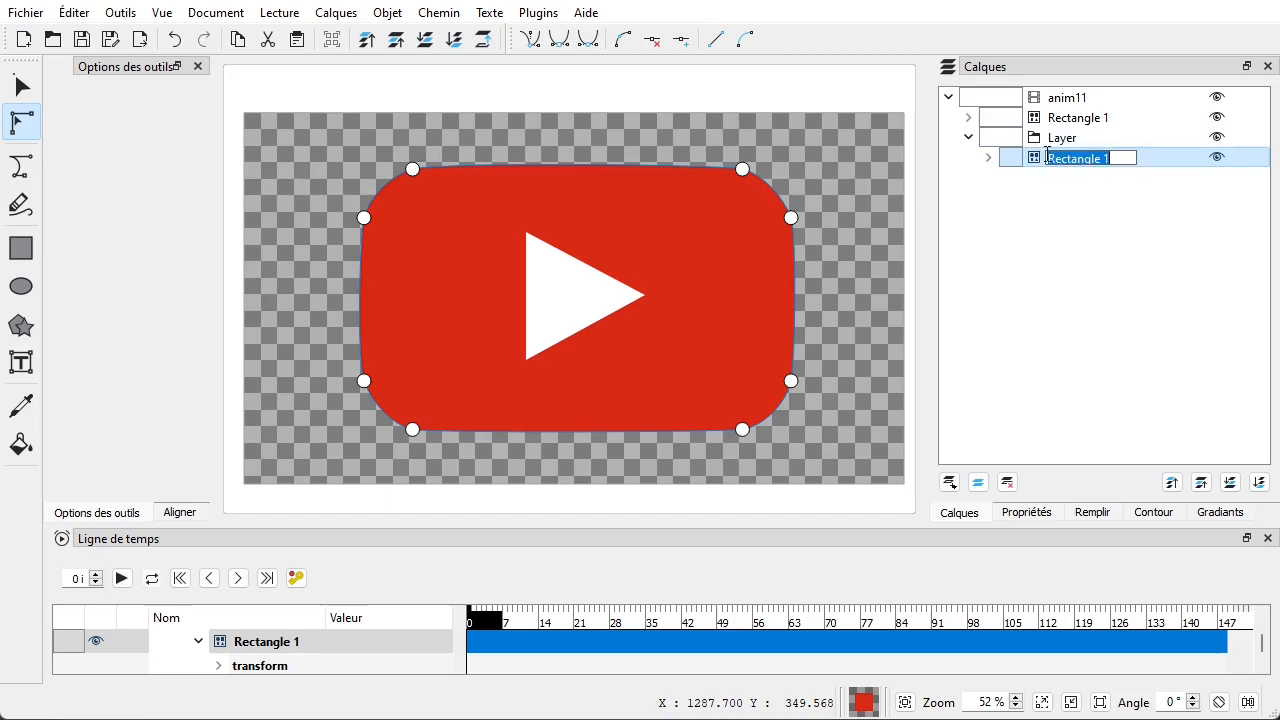
key(End)
key(BackSpace)
text(rouge)
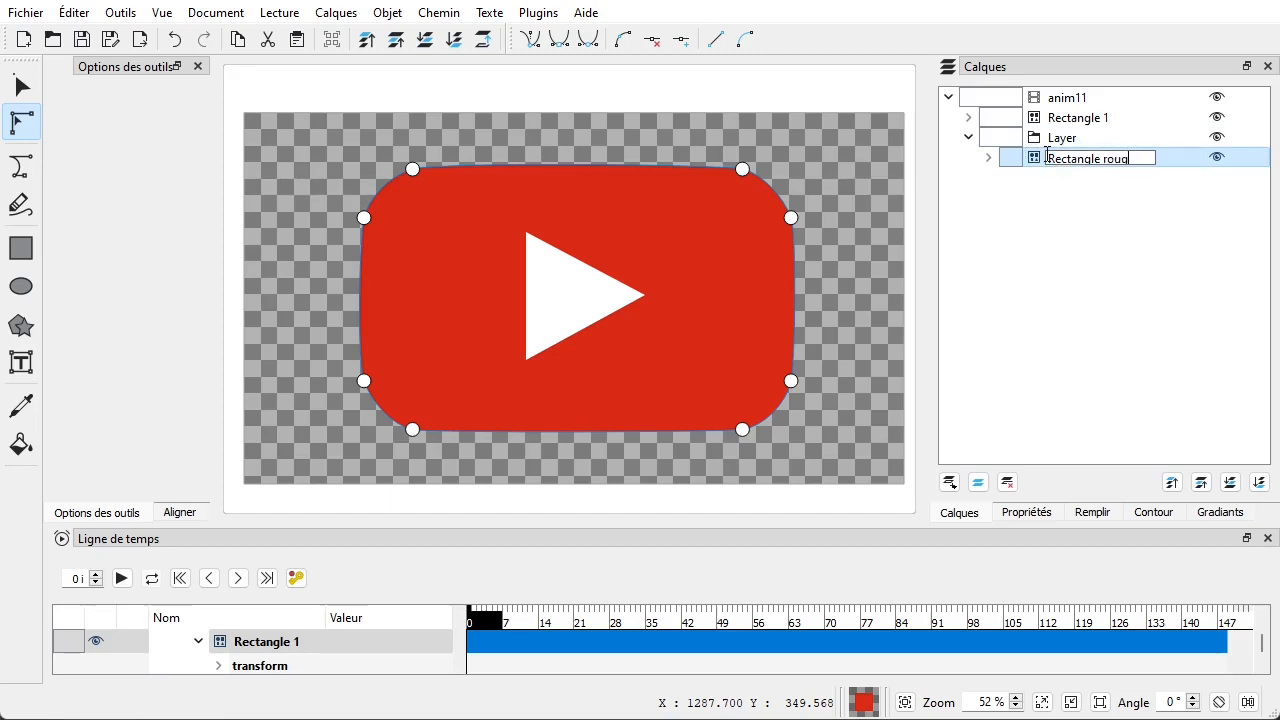
key(Return)
- Rename the white triangle's group as "triangle blanc"
click(1088, 118)
click(1088, 118)
text(tr)
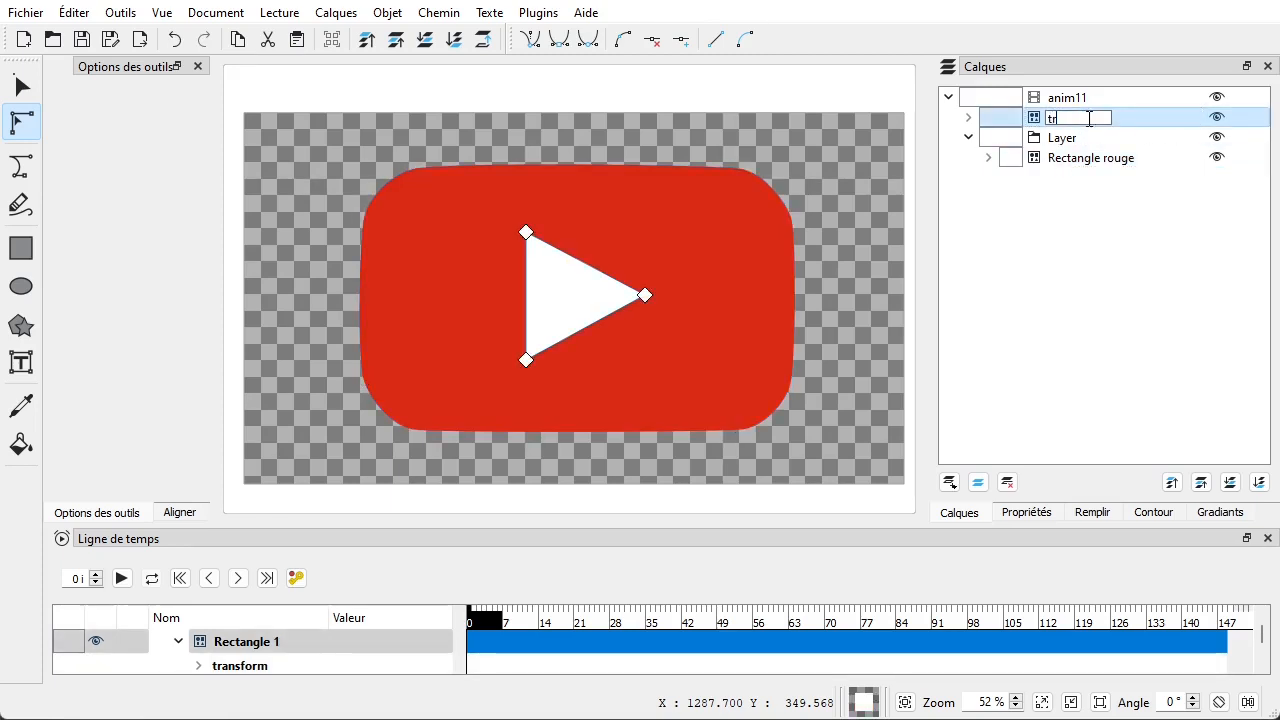
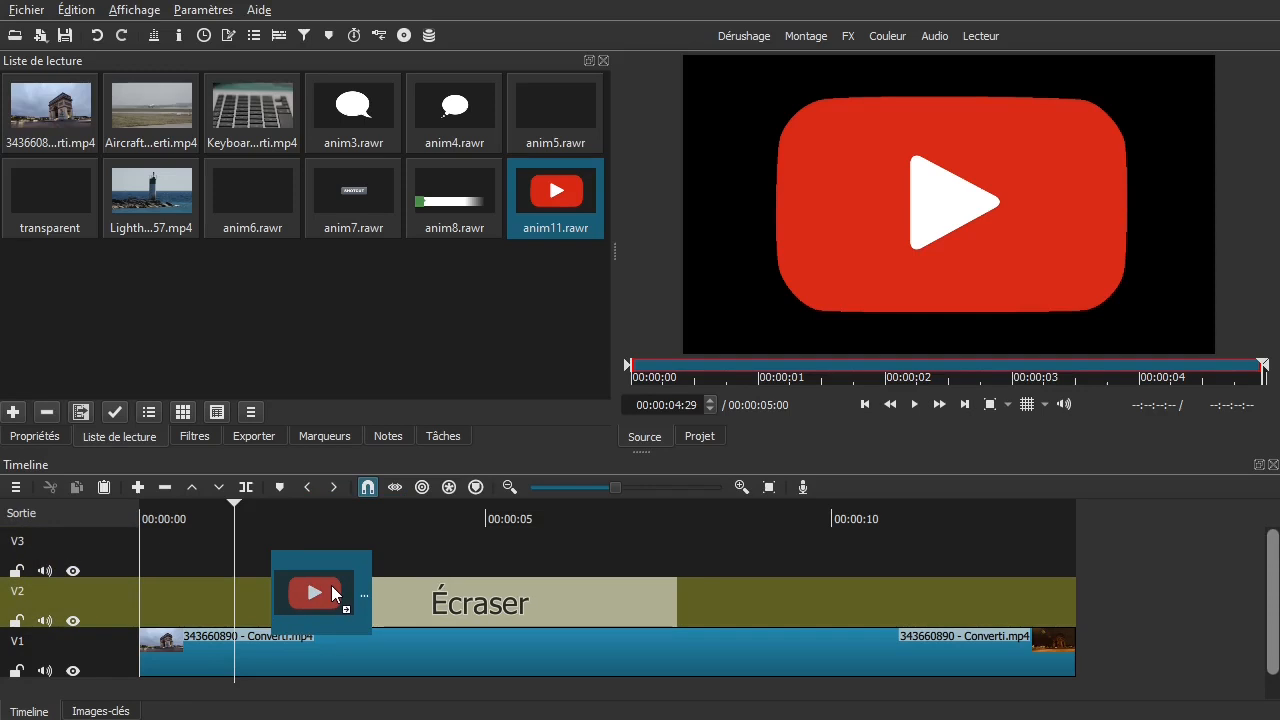
- Place anim11.rawr on track V2 of the Shotcut timeline, starting at the playhead, and preview it at 00:00:02:26
drag(424, 589, 300, 585)
click(305, 553)
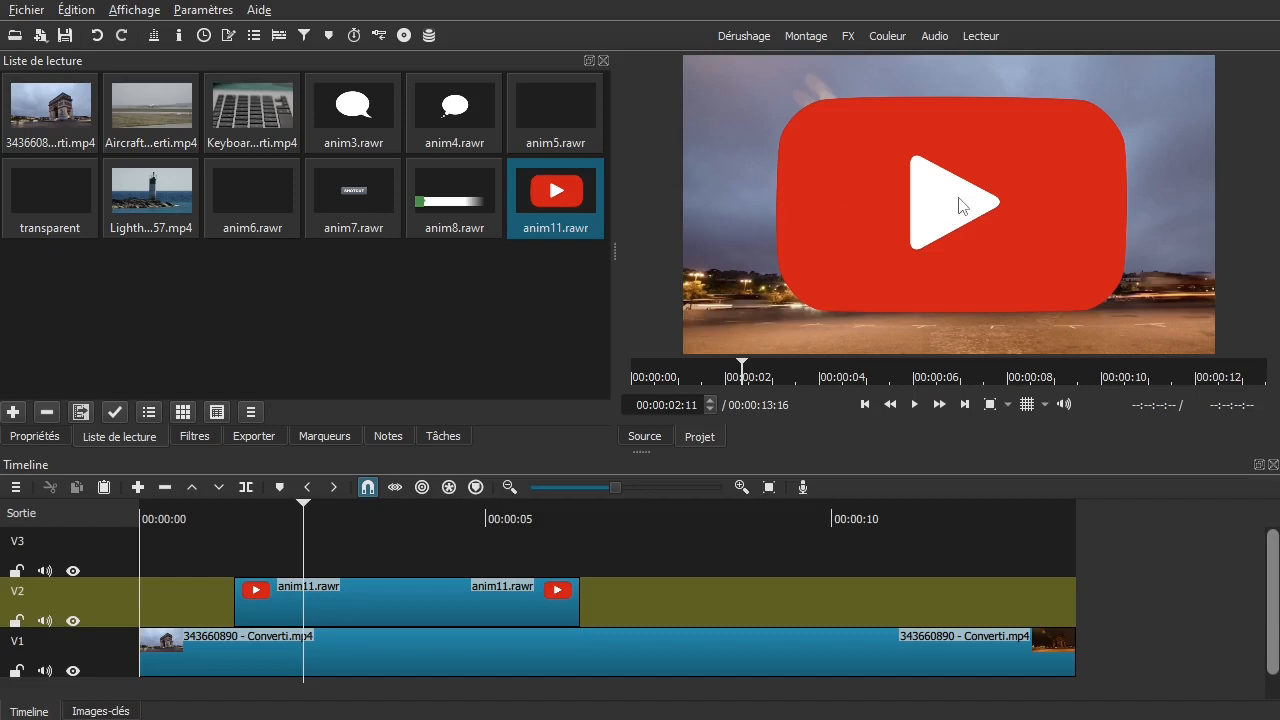
drag(308, 521, 341, 541)
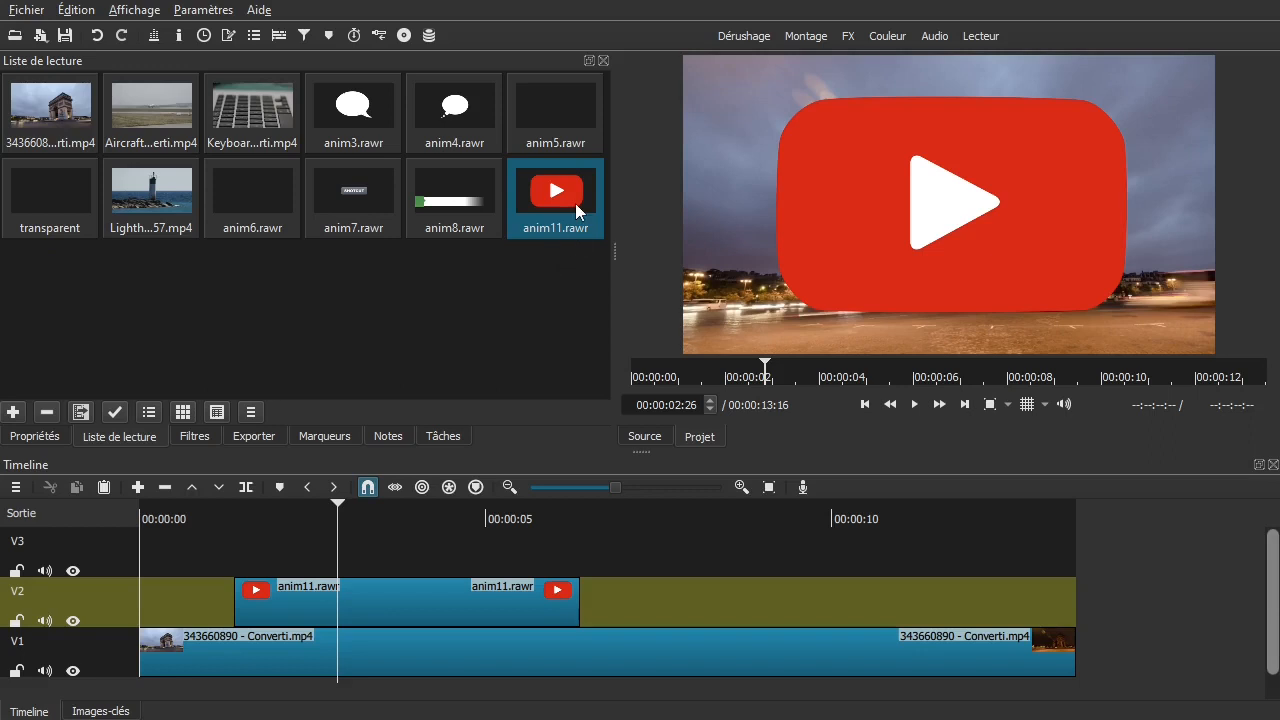
- Update the thumbnails of anim11.rawr in the playlist and of its clip on track V2
right_click(539, 189)
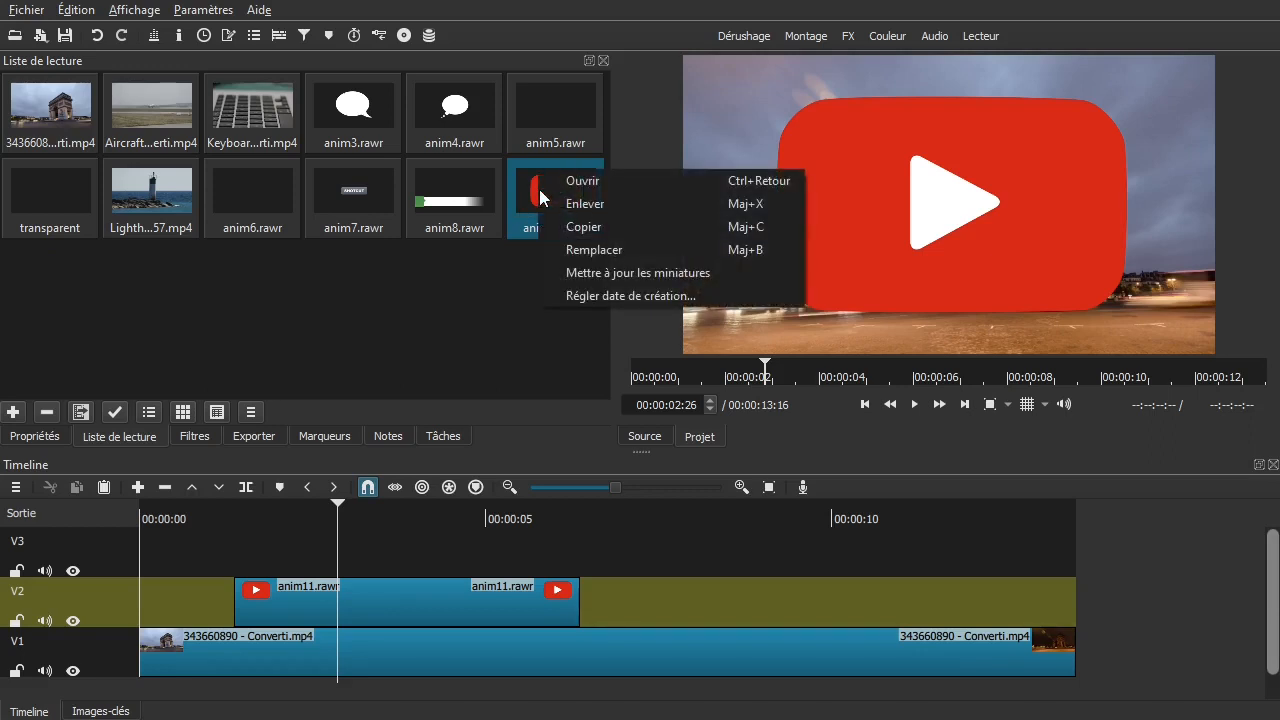
click(566, 273)
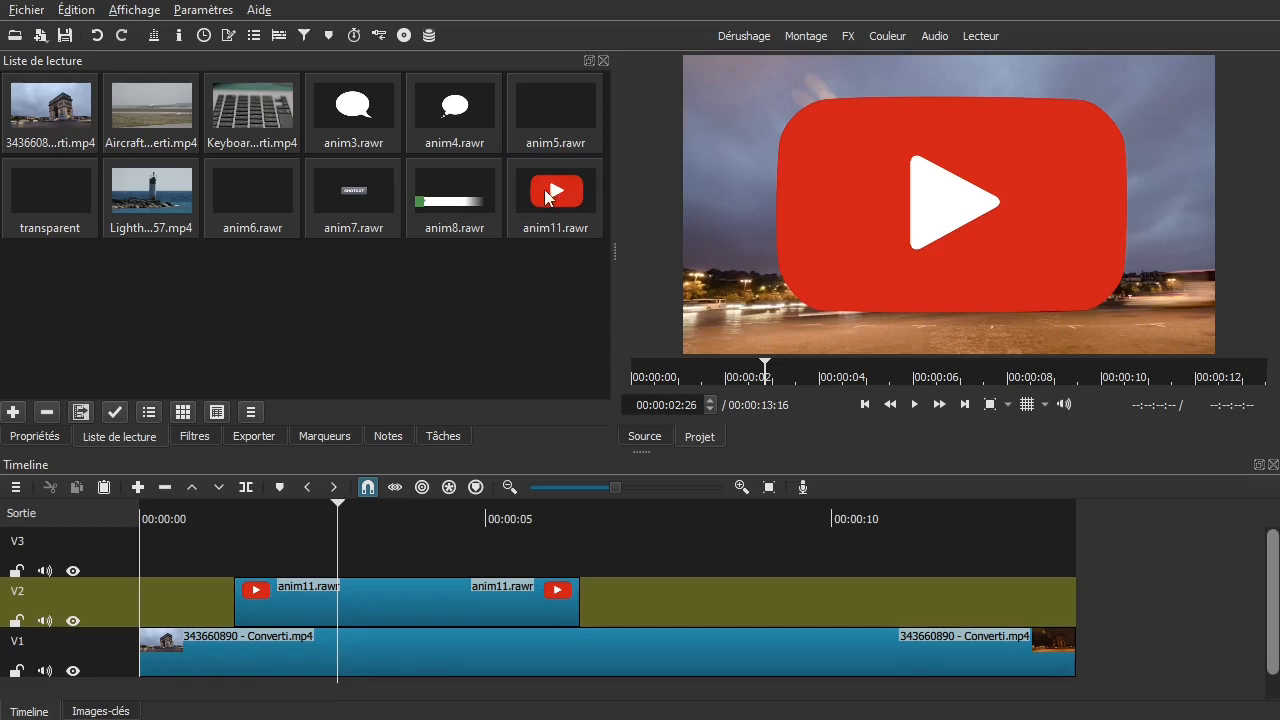
right_click(424, 604)
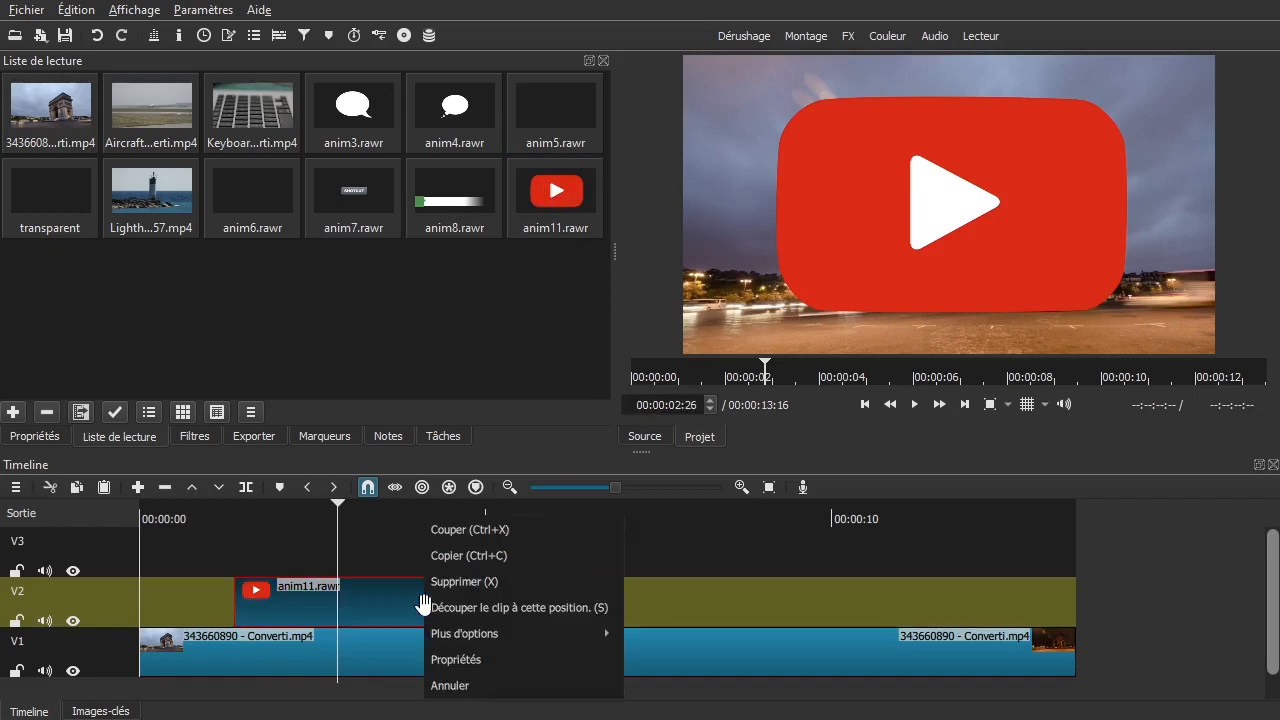
mouse_move(445, 630)
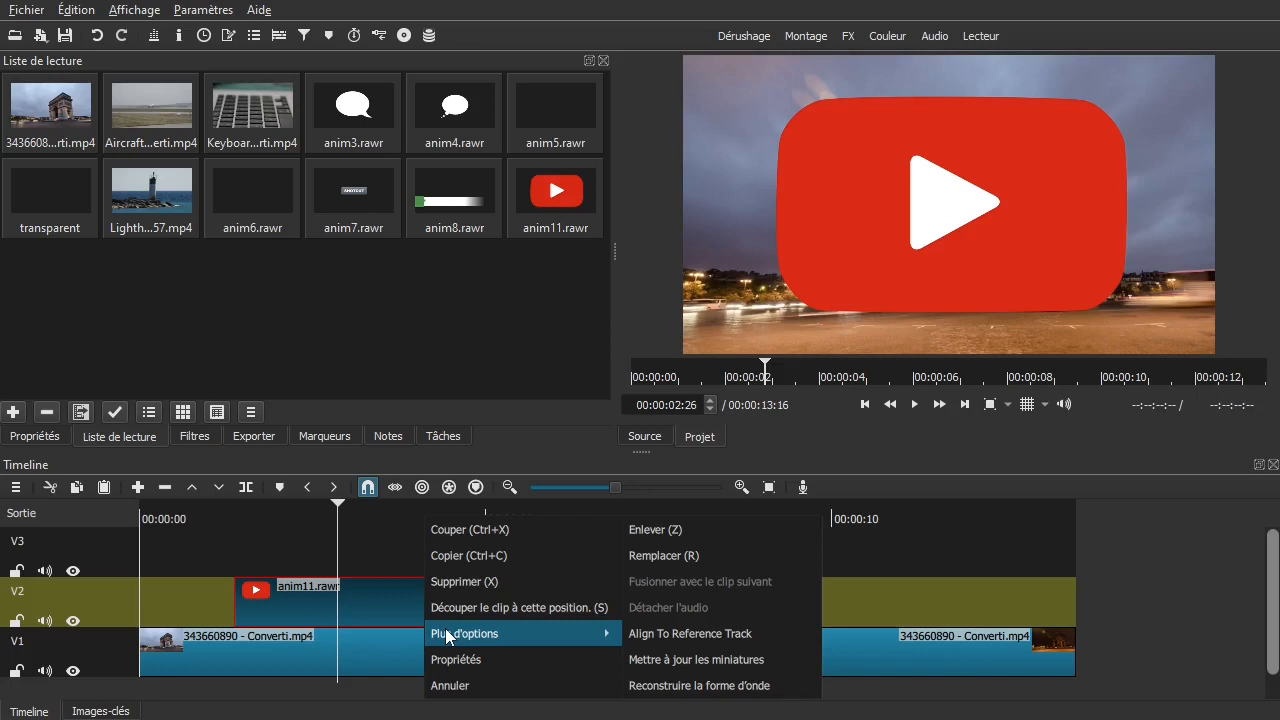
click(699, 657)
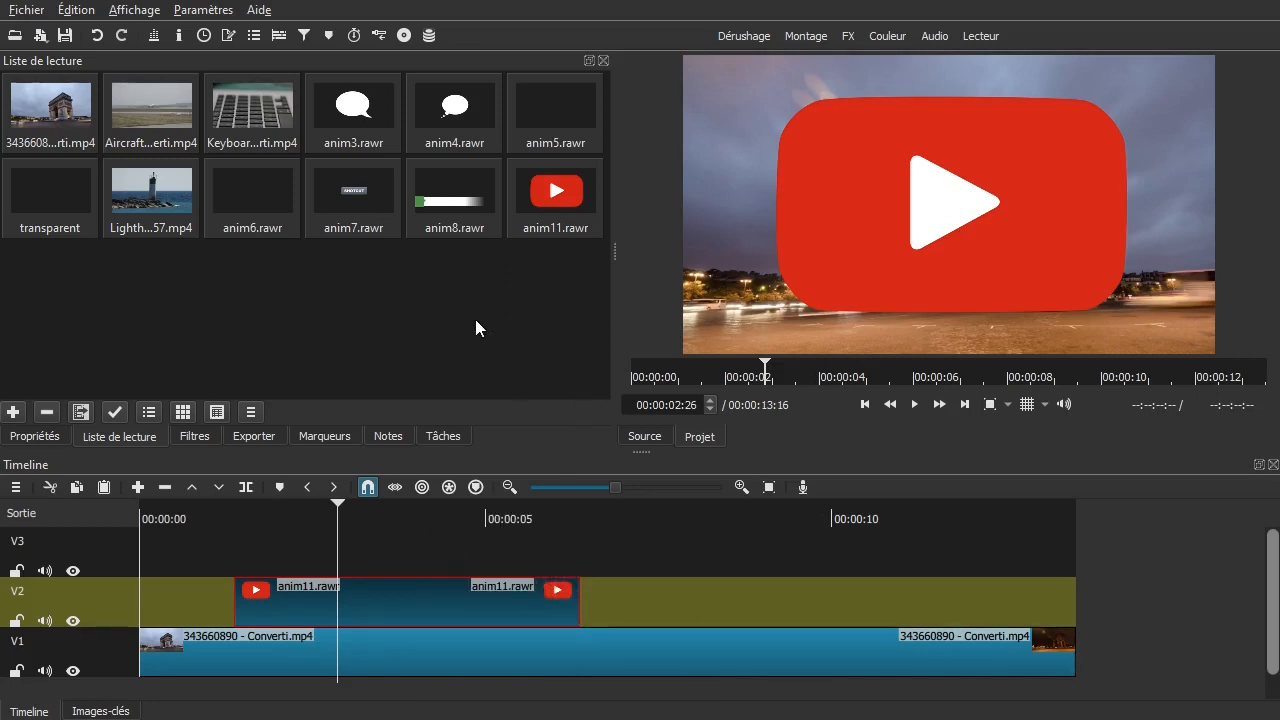
- Play anim7.rawr in the source player, pause it, and update its playlist thumbnail
click(354, 196)
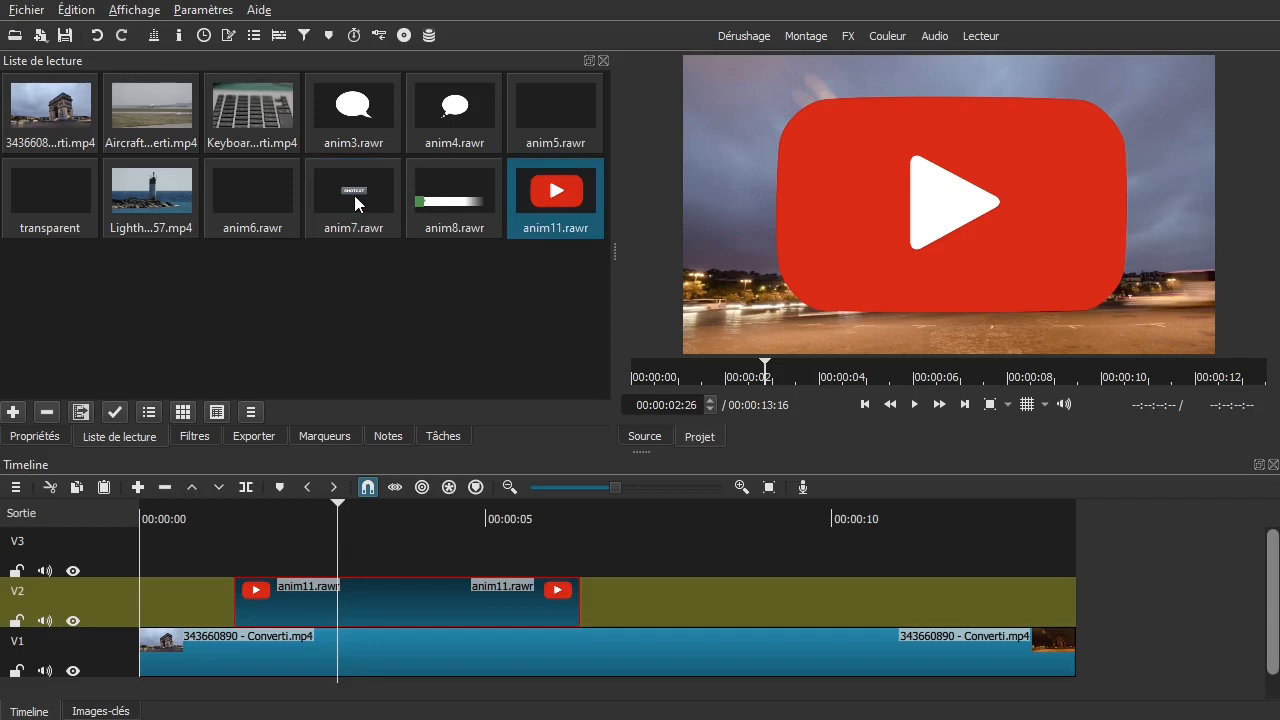
double_click(354, 195)
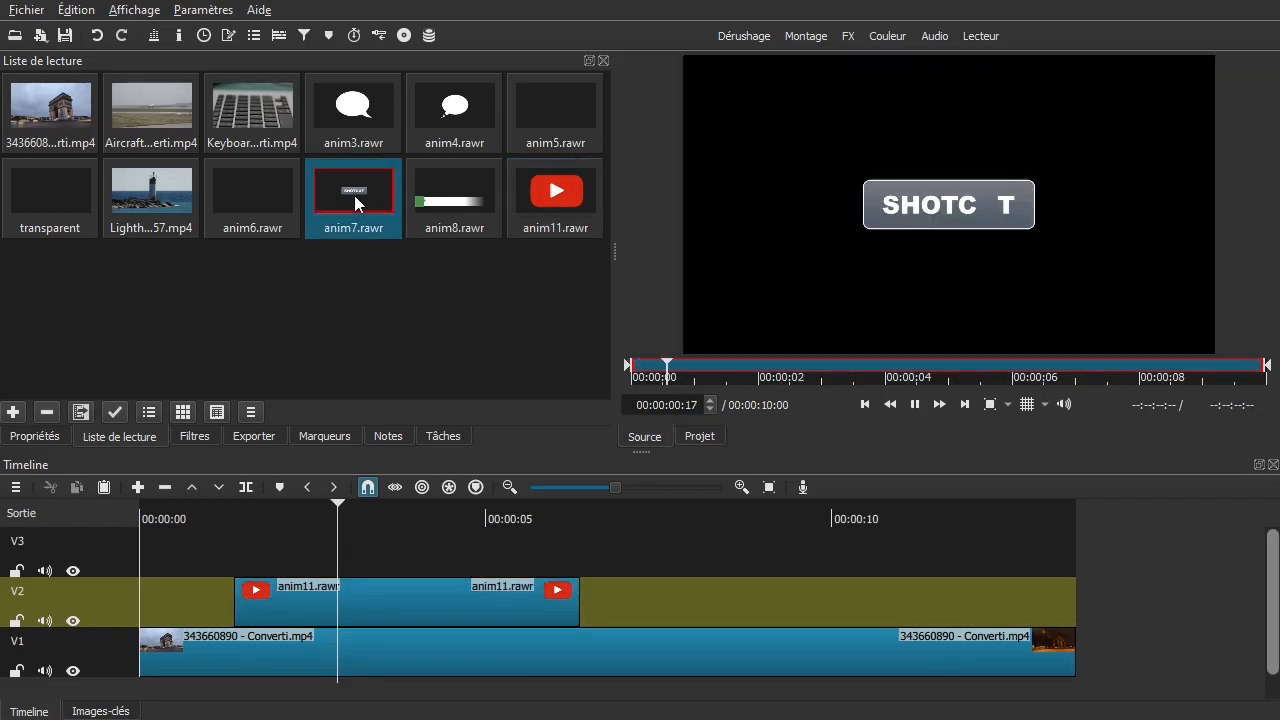
click(914, 406)
right_click(350, 196)
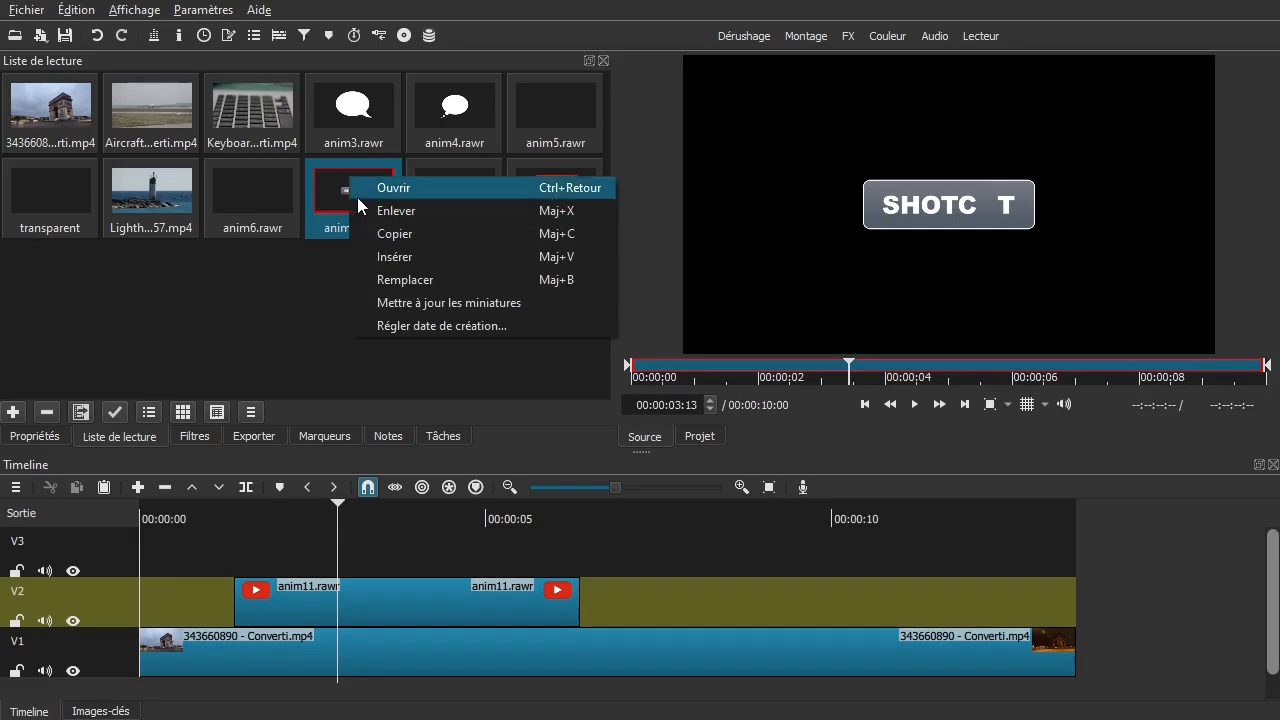
click(372, 307)
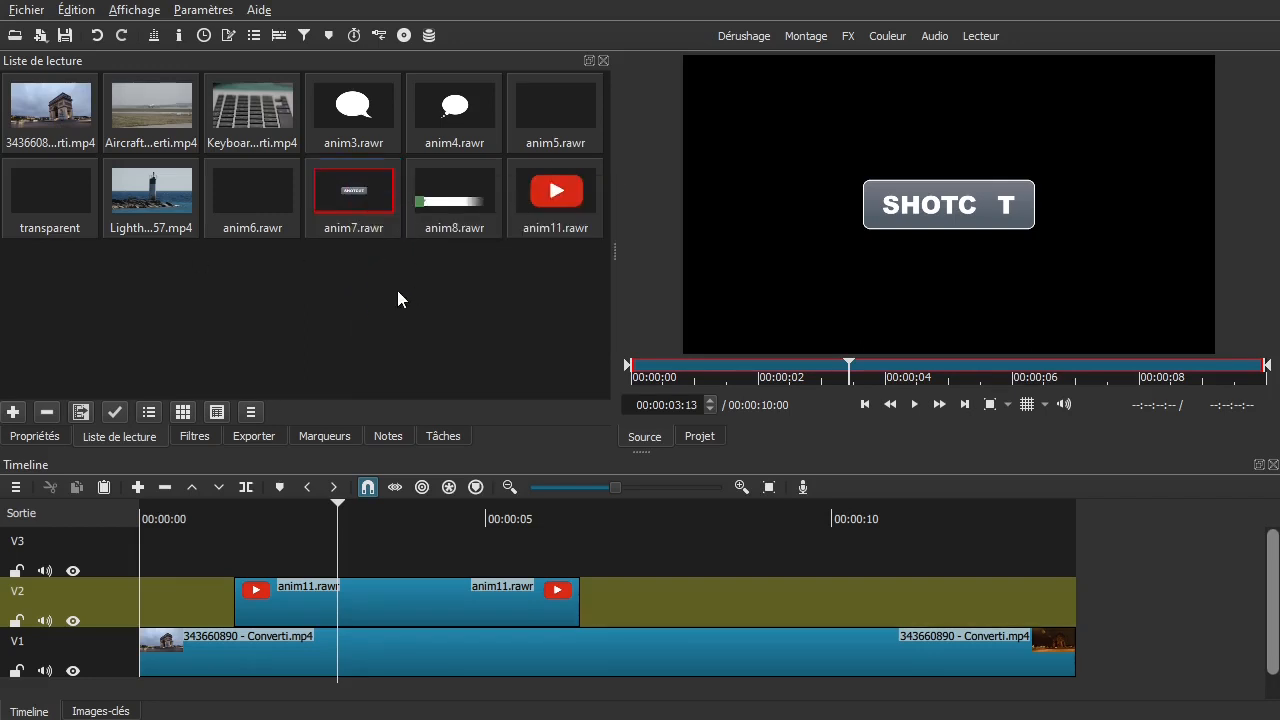
- Preview anim11.rawr in the source player and on the timeline at 00:00:03:02, and update its playlist thumbnail again
click(240, 202)
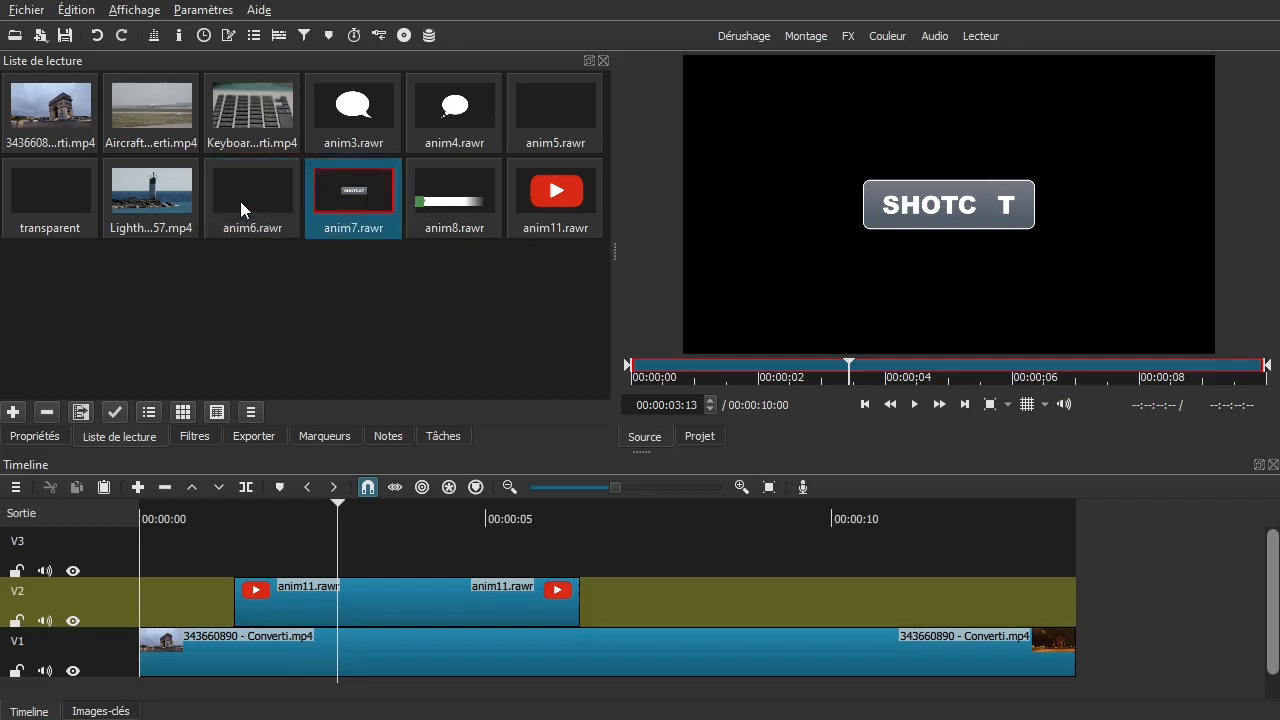
click(245, 203)
click(354, 205)
click(473, 201)
double_click(540, 196)
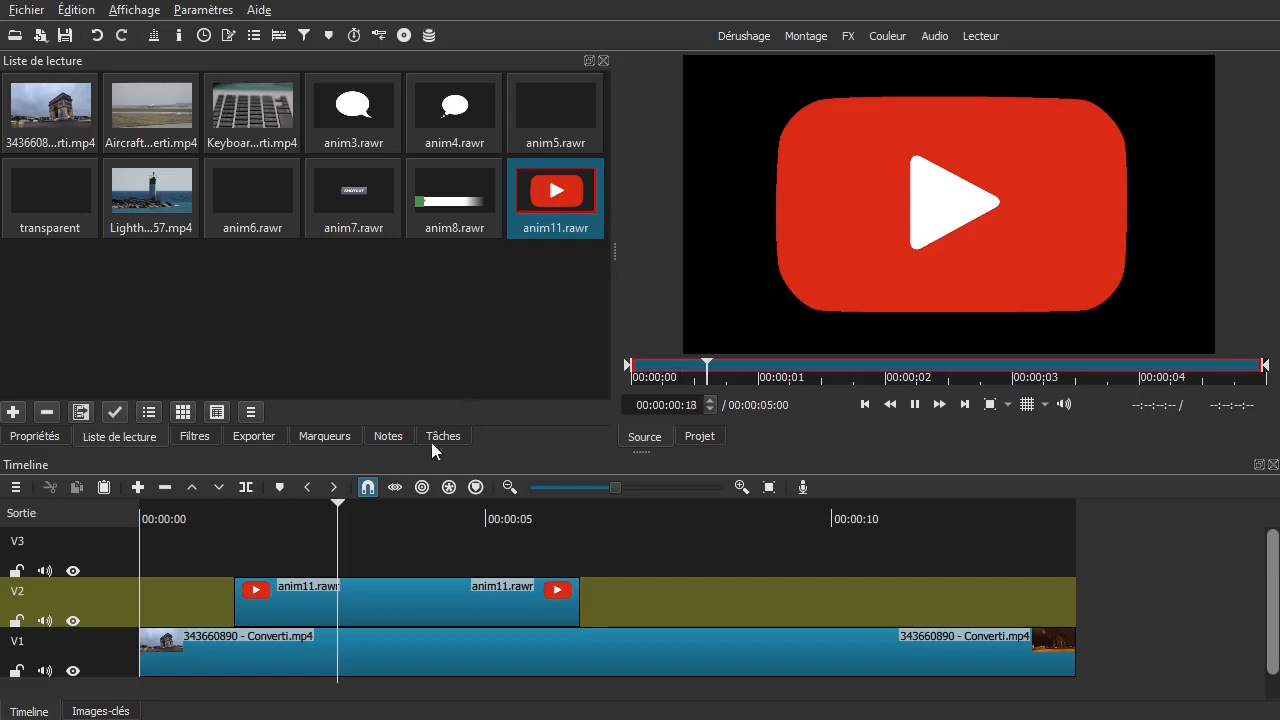
drag(430, 546, 352, 540)
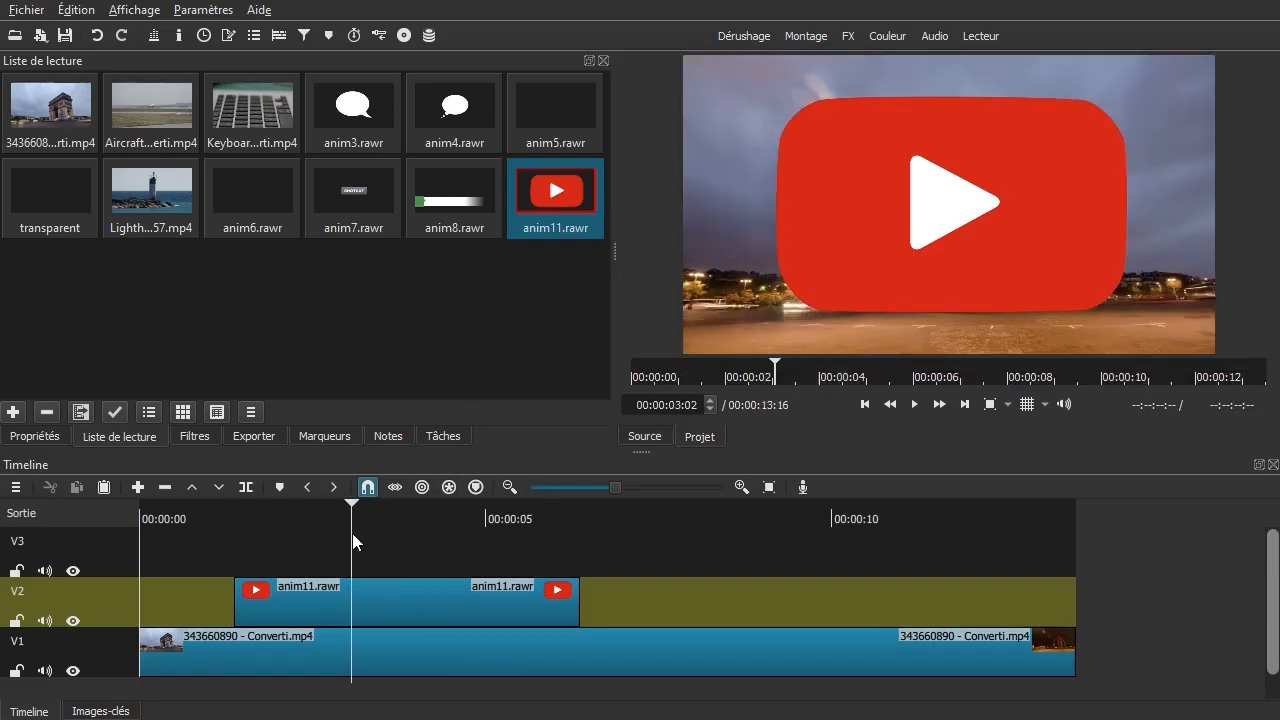
right_click(552, 195)
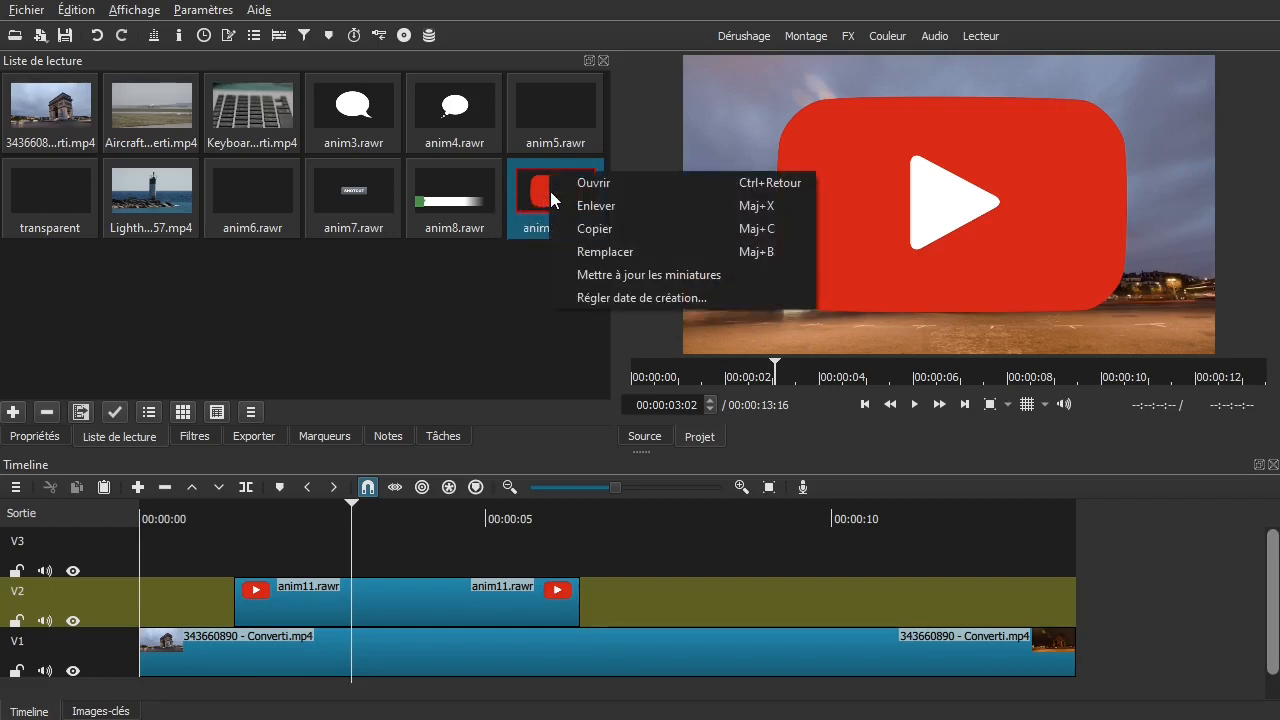
click(584, 274)
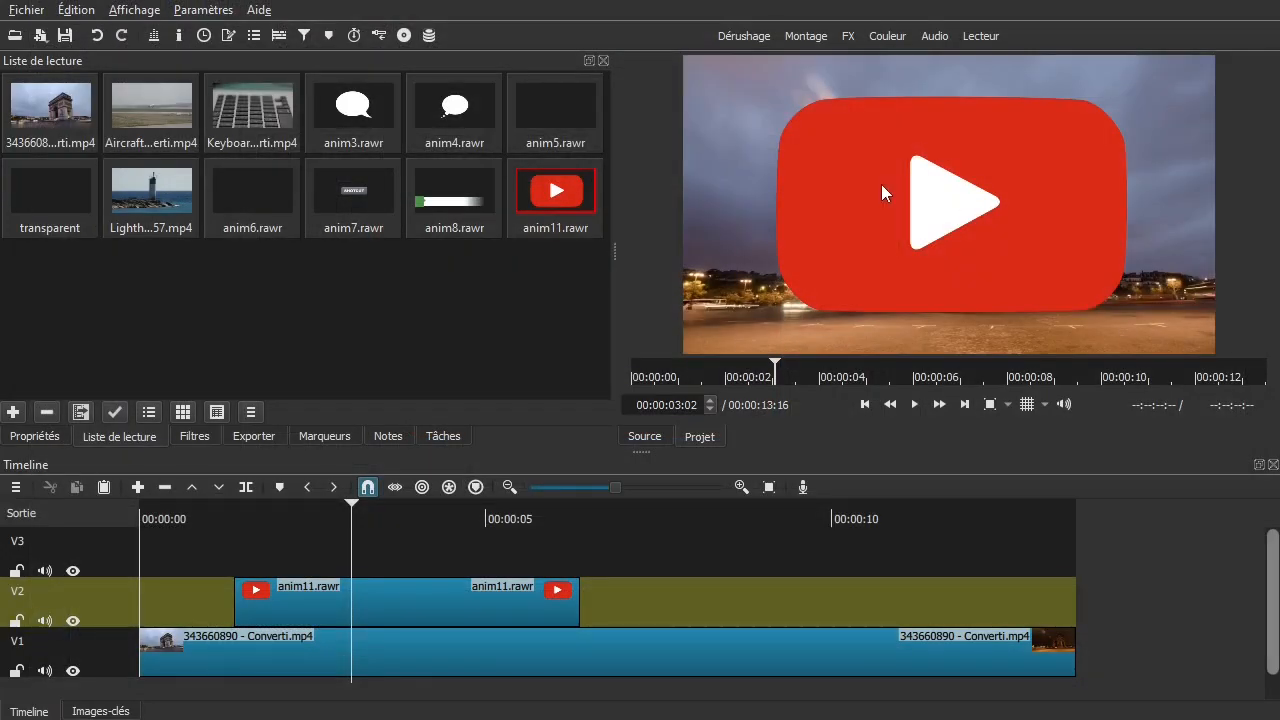
- Add the "Taille, Position & Rotation" video filter to the anim11.rawr clip on track V2
click(306, 614)
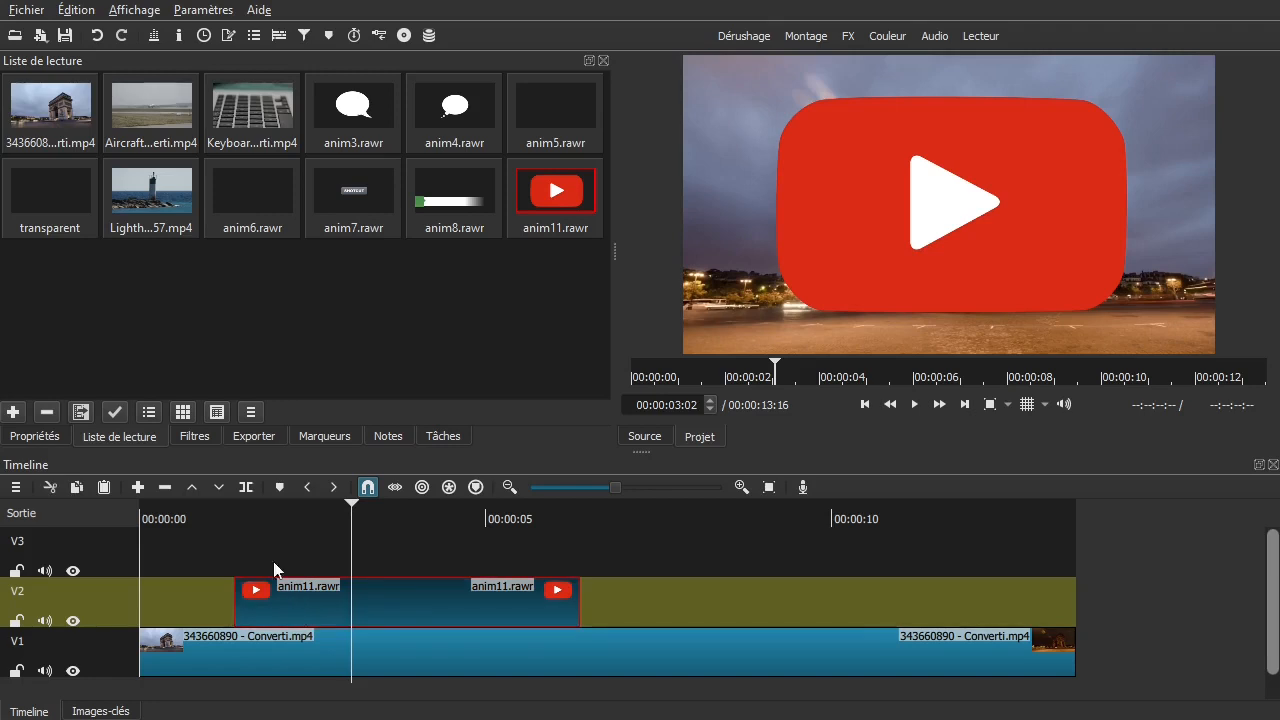
click(192, 440)
click(21, 258)
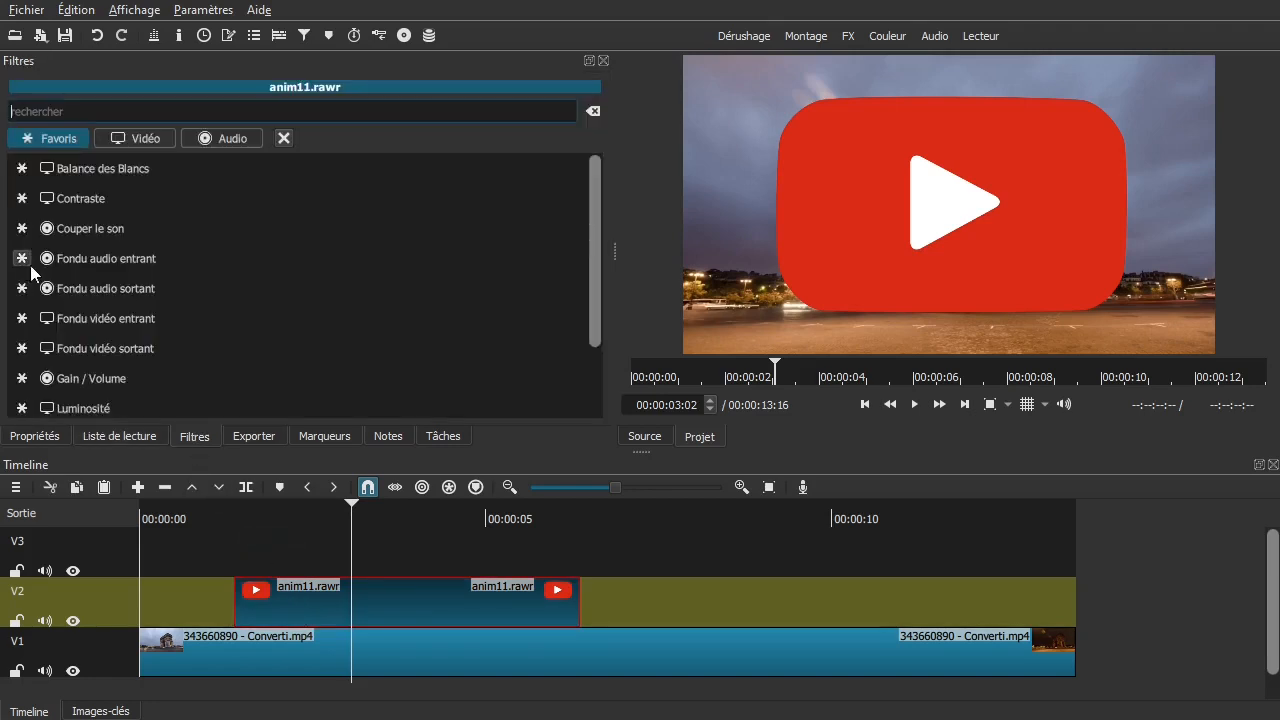
scroll(100, 355, down, 1)
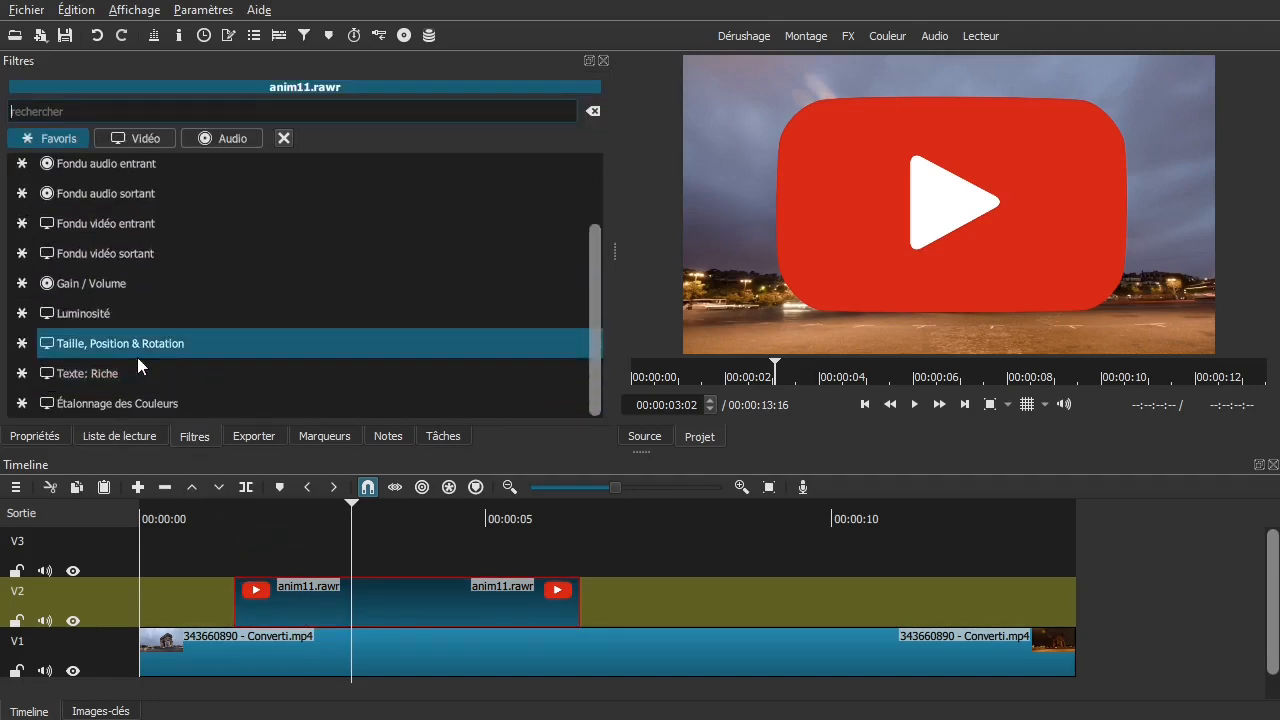
click(155, 343)
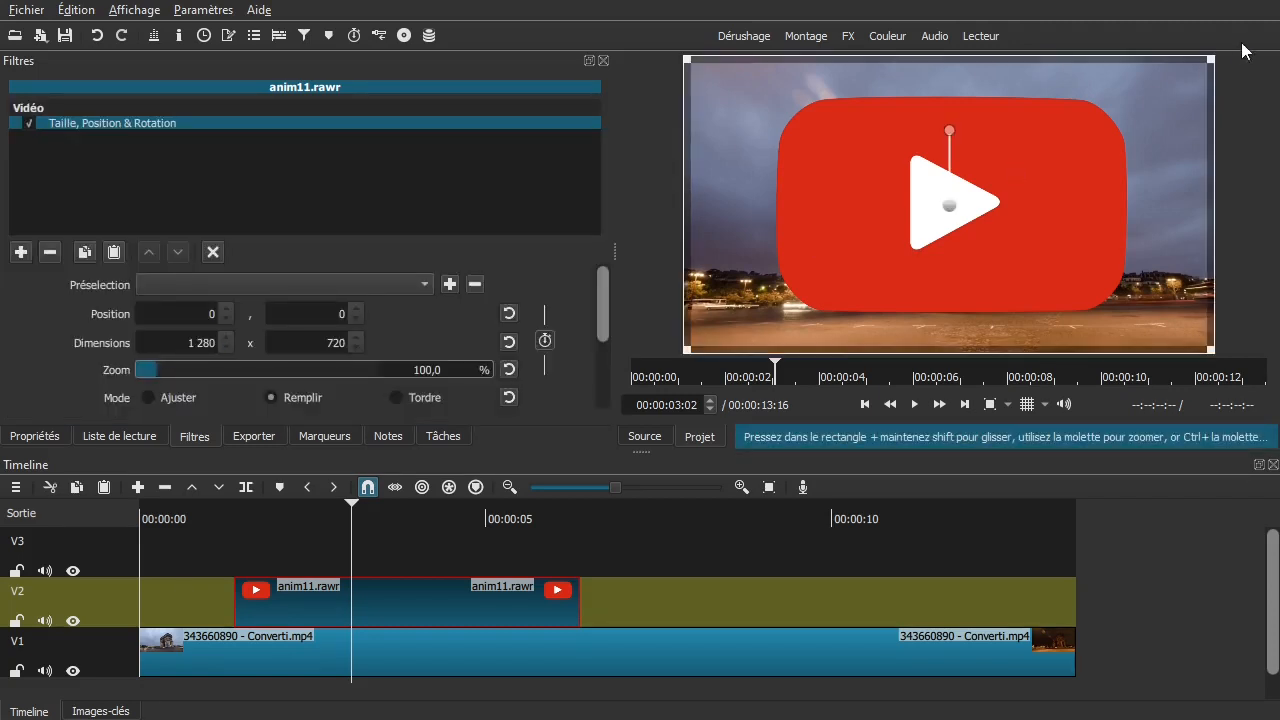
- Scale the logo clip down to about 21.4% and place it in the picture's upper-left corner at about 7, 14
drag(1206, 67, 772, 106)
drag(857, 163, 750, 102)
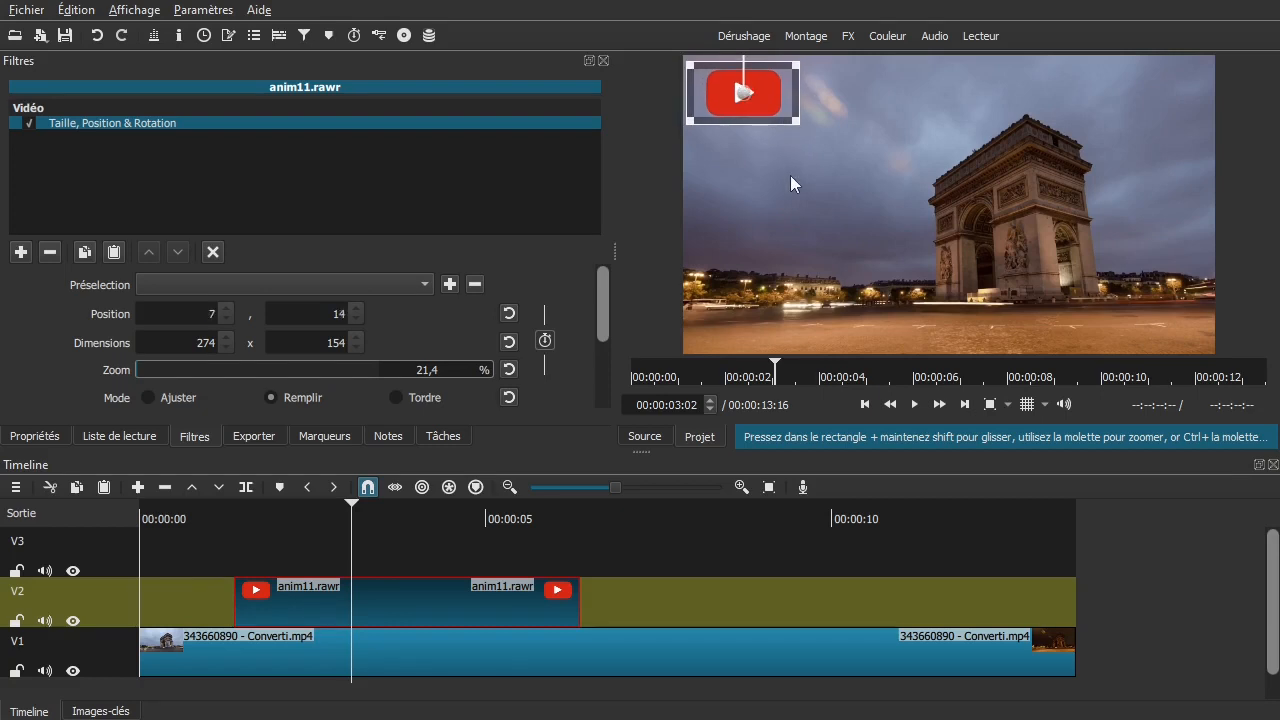
click(372, 546)
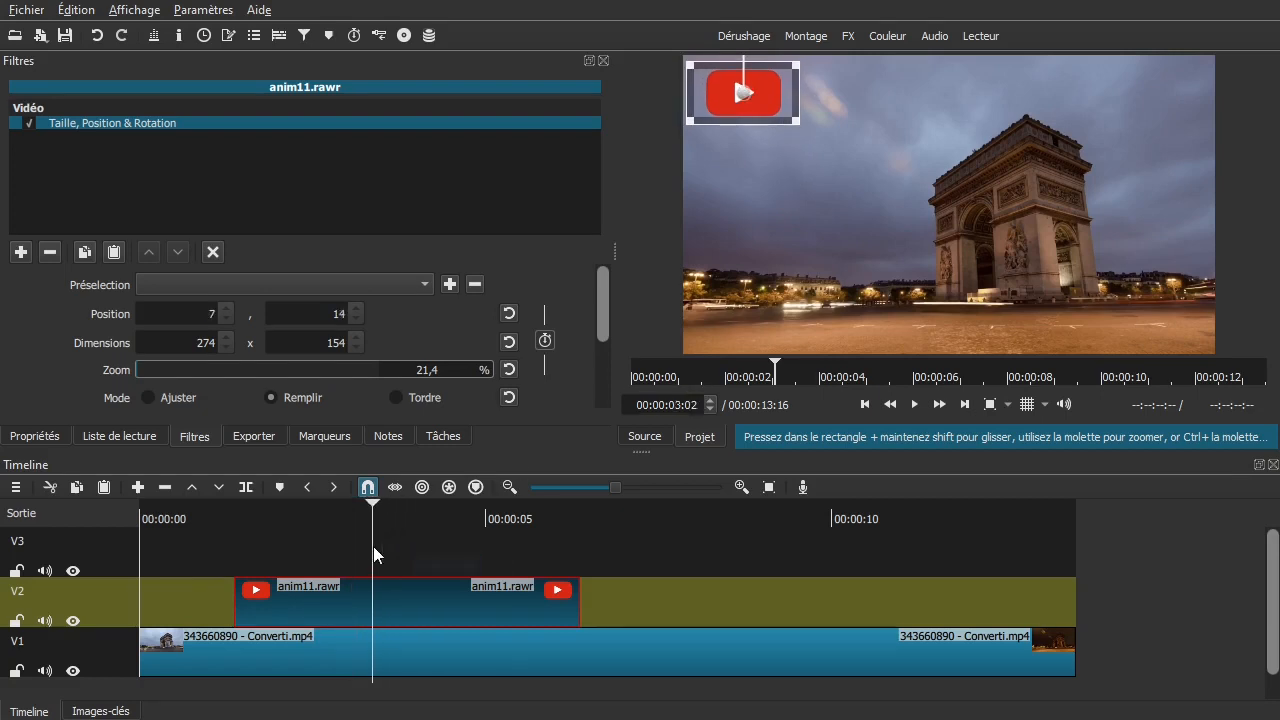
click(122, 611)
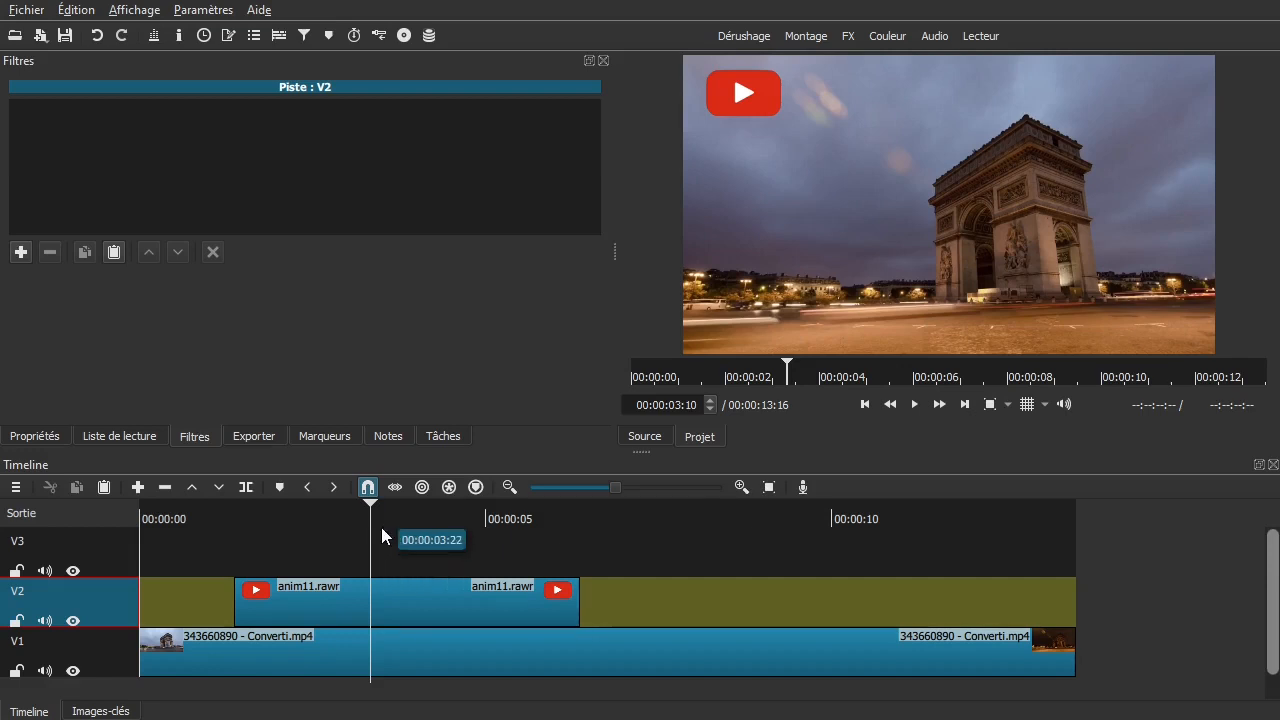
- Open the anim11.rawr clip from track V2 for editing in Glaxnimate and expand its Layer group
click(290, 604)
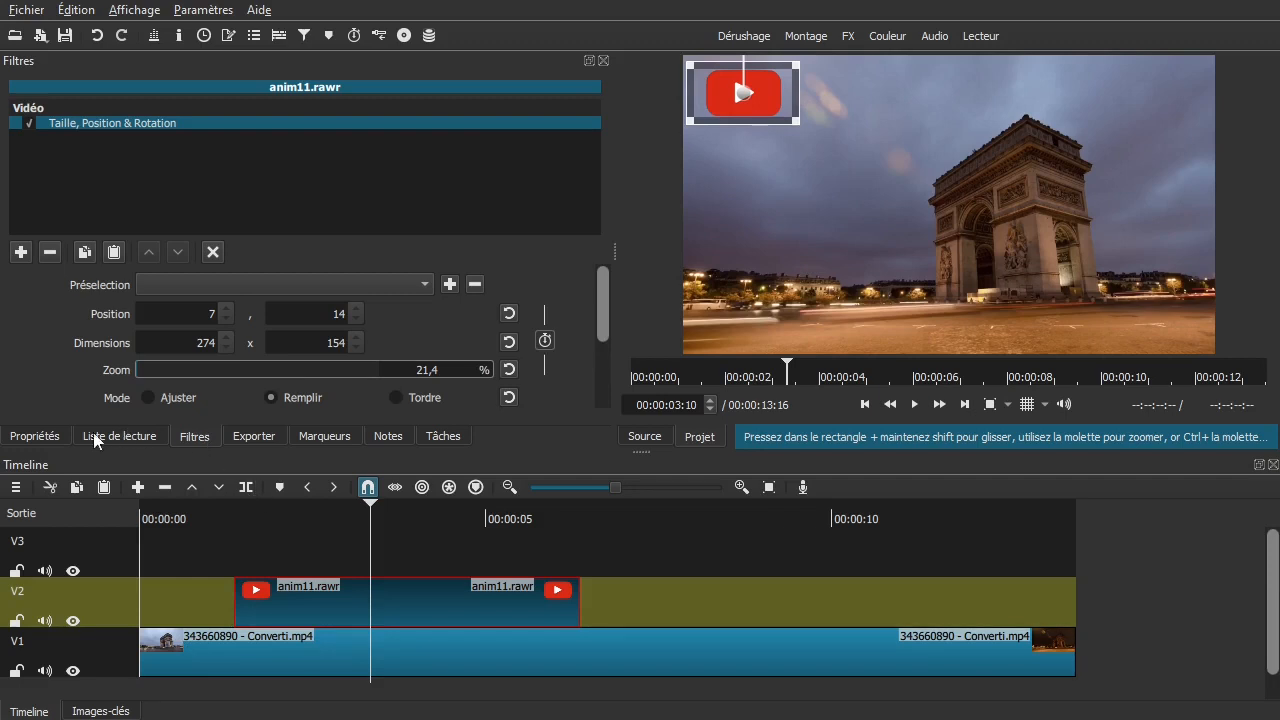
click(37, 437)
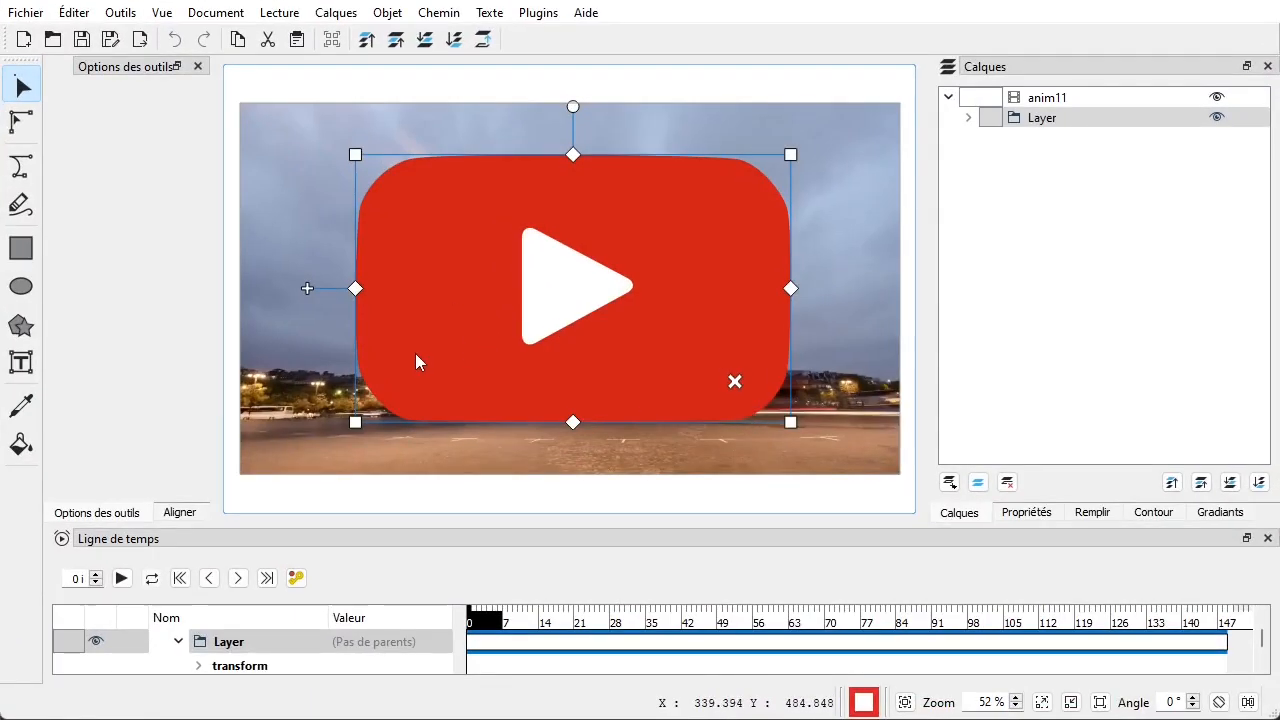
click(969, 117)
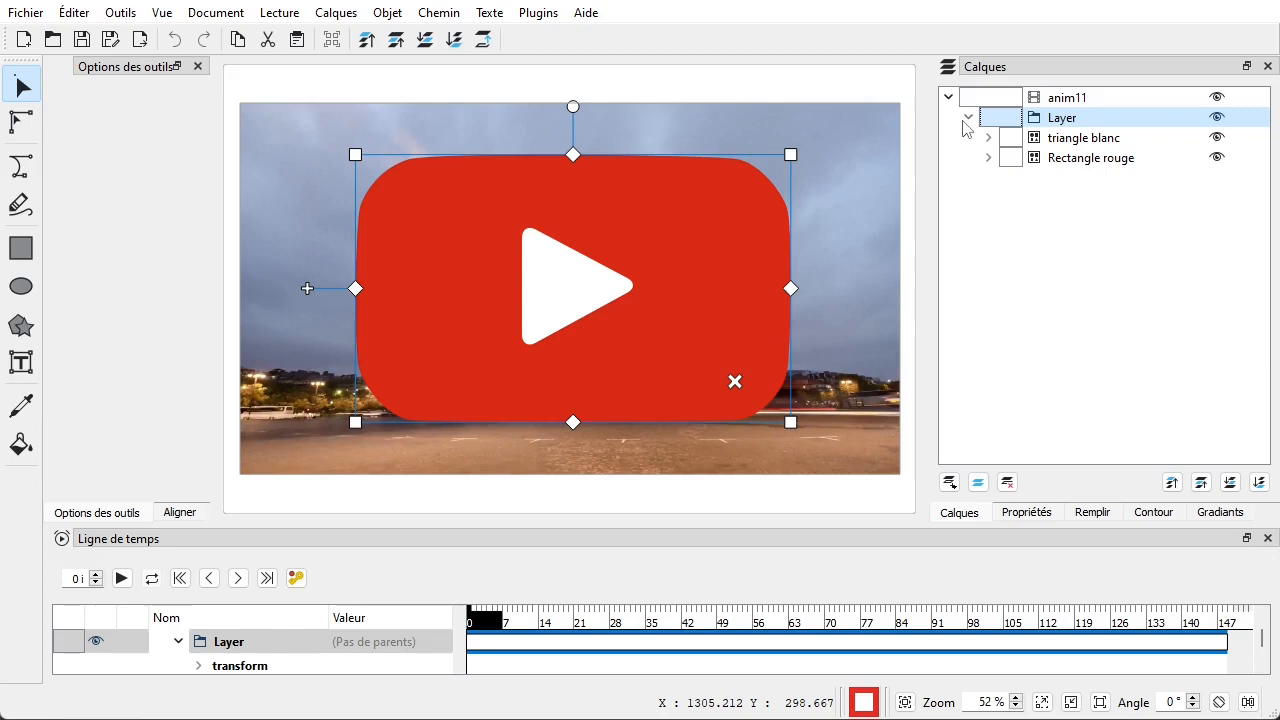
- Change the fill colour of the Rectangle rouge shape to dark red #800d12
click(1035, 165)
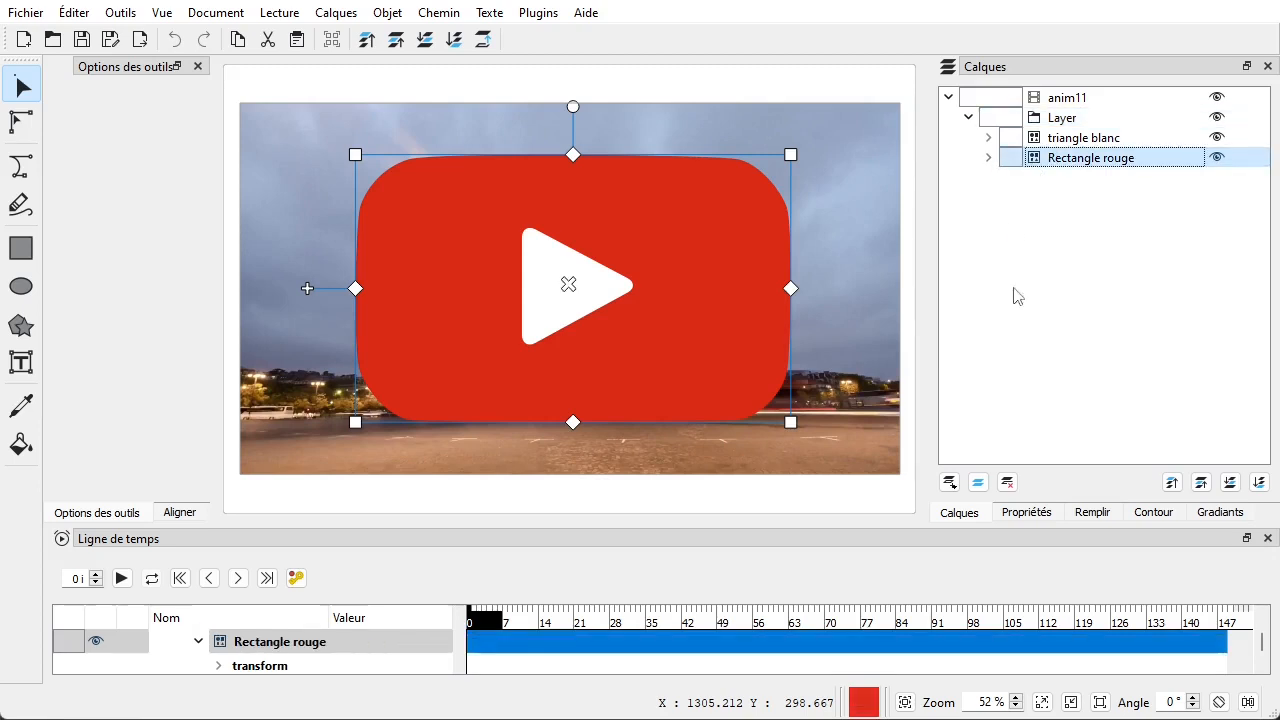
click(1093, 512)
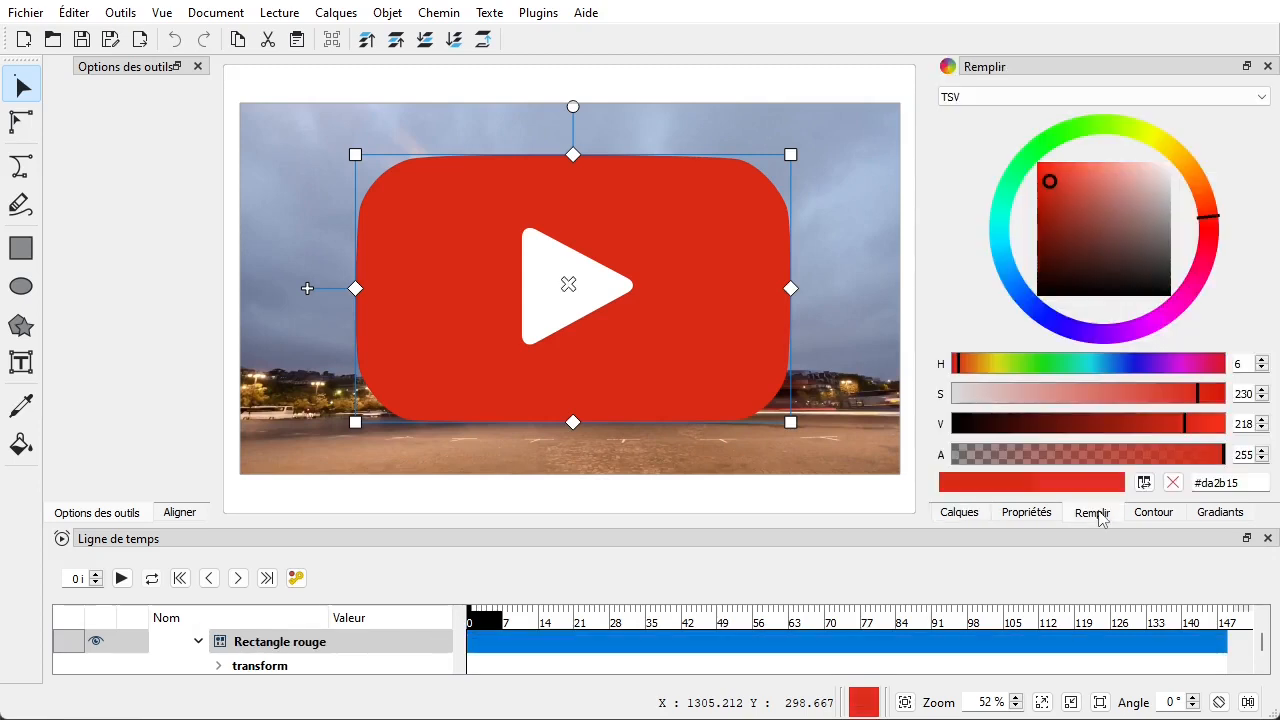
click(990, 494)
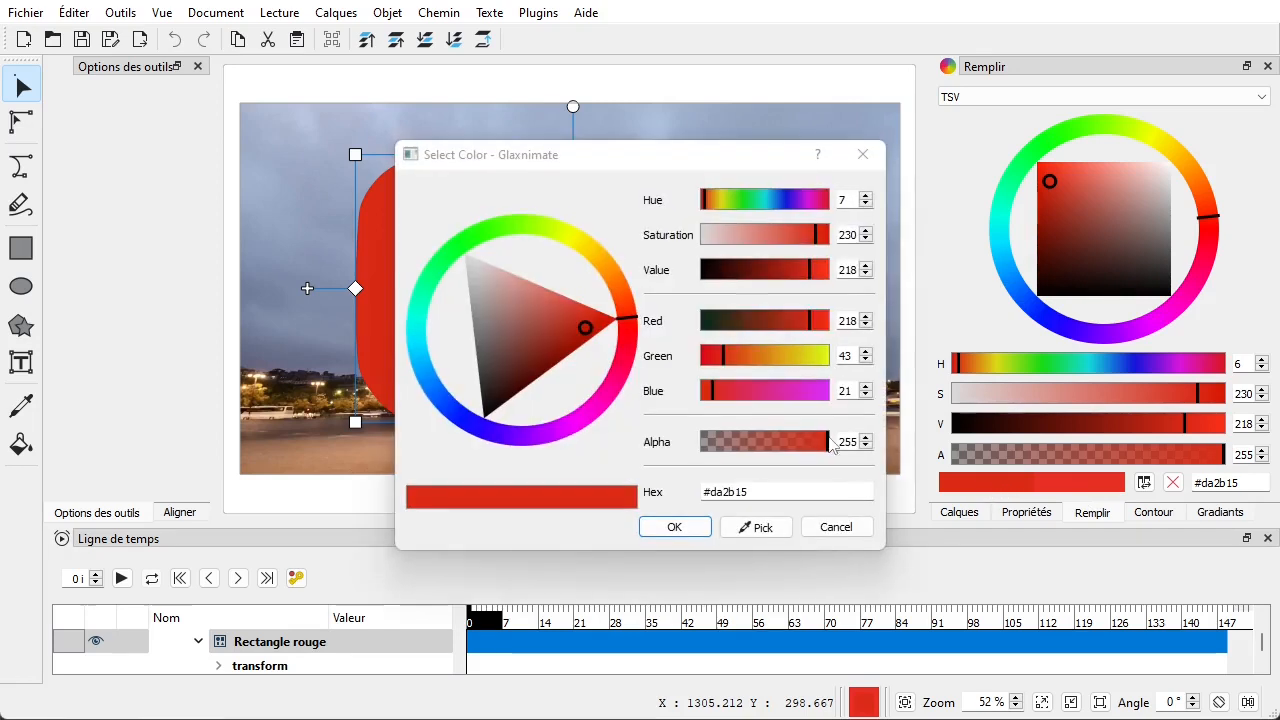
mouse_move(566, 358)
mouse_down()
mouse_move(504, 325)
mouse_move(537, 342)
mouse_move(537, 368)
mouse_move(551, 372)
mouse_move(551, 360)
mouse_up()
drag(620, 328, 629, 331)
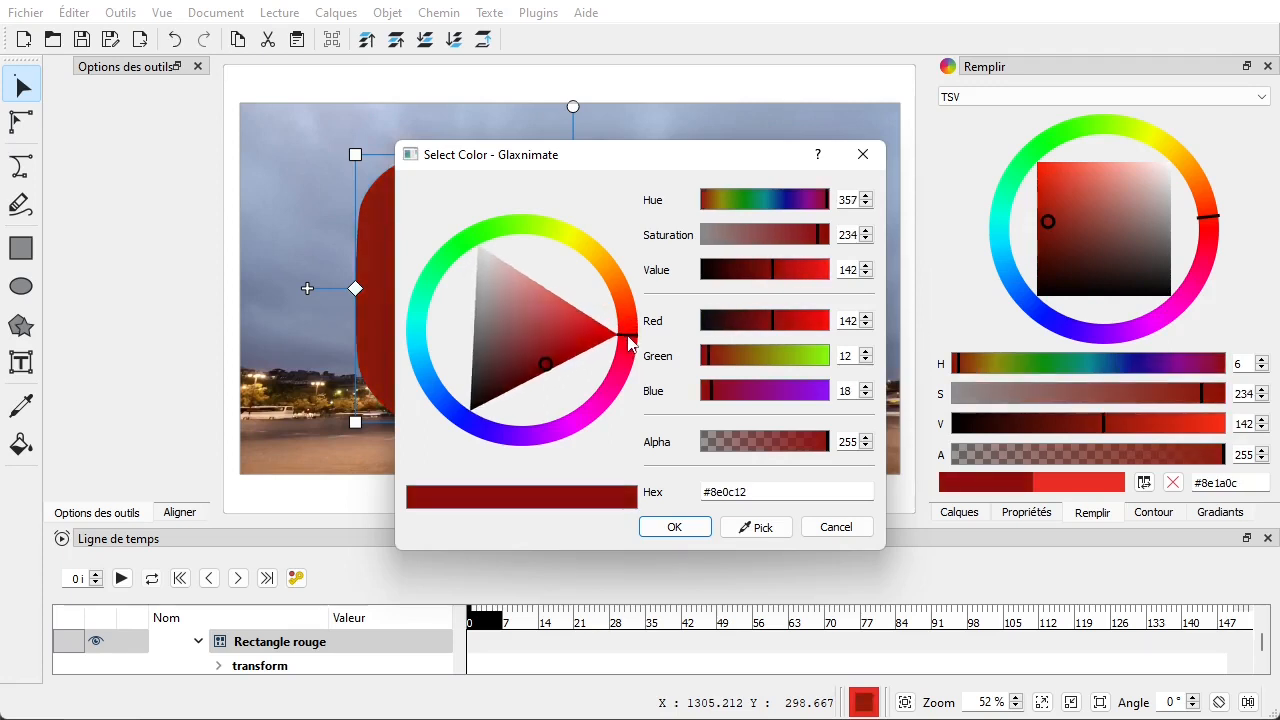
drag(551, 366, 538, 369)
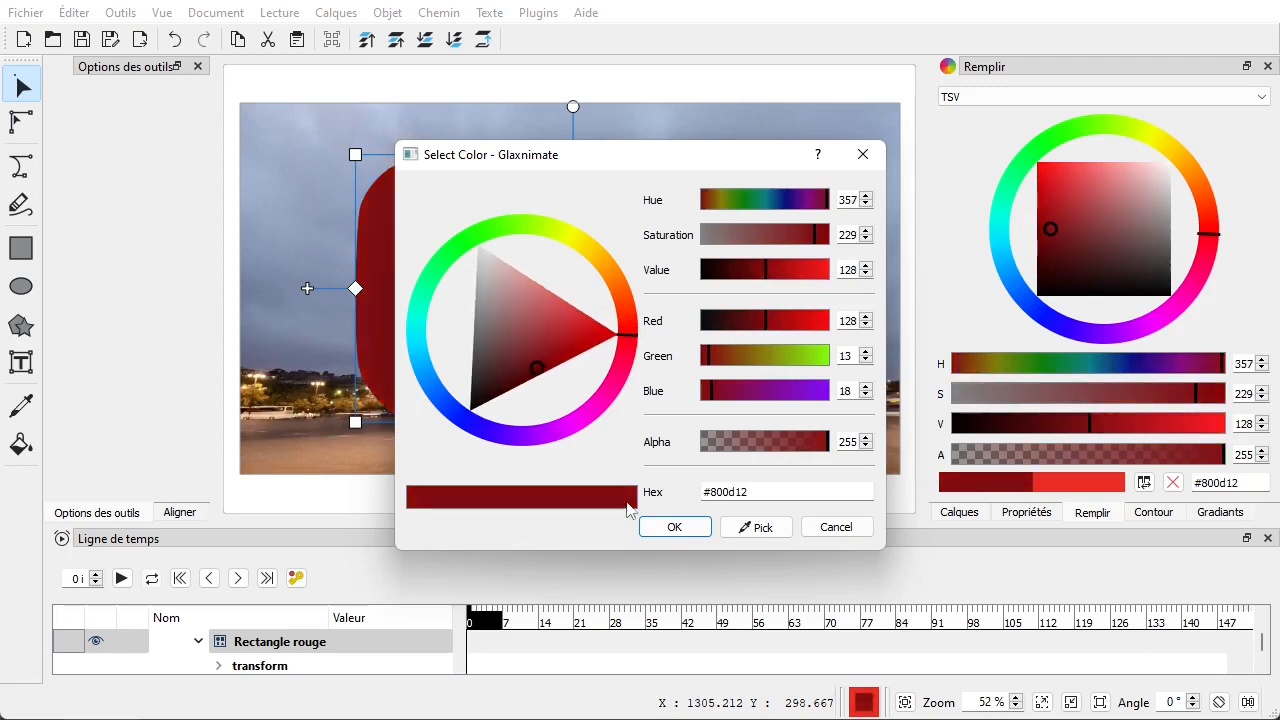
click(670, 528)
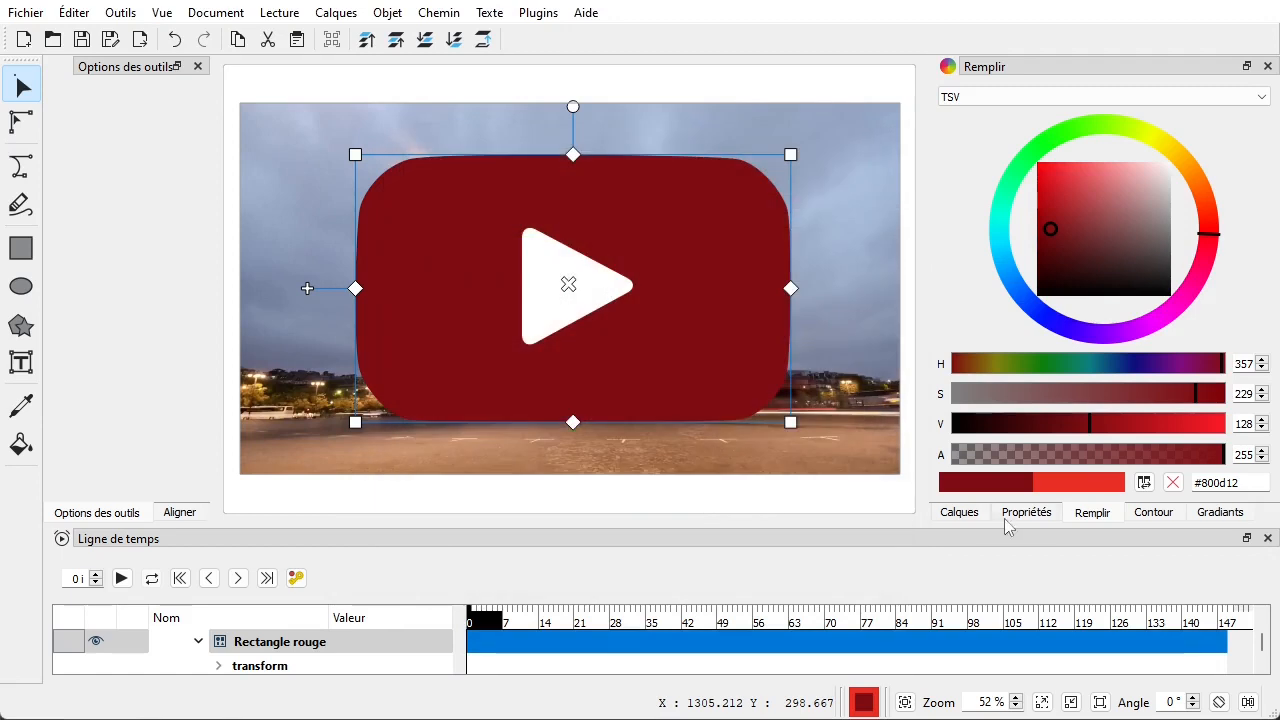
- Create a dark-red to bright-red gradient and apply it to Rectangle rouge as a linear fill
click(1218, 514)
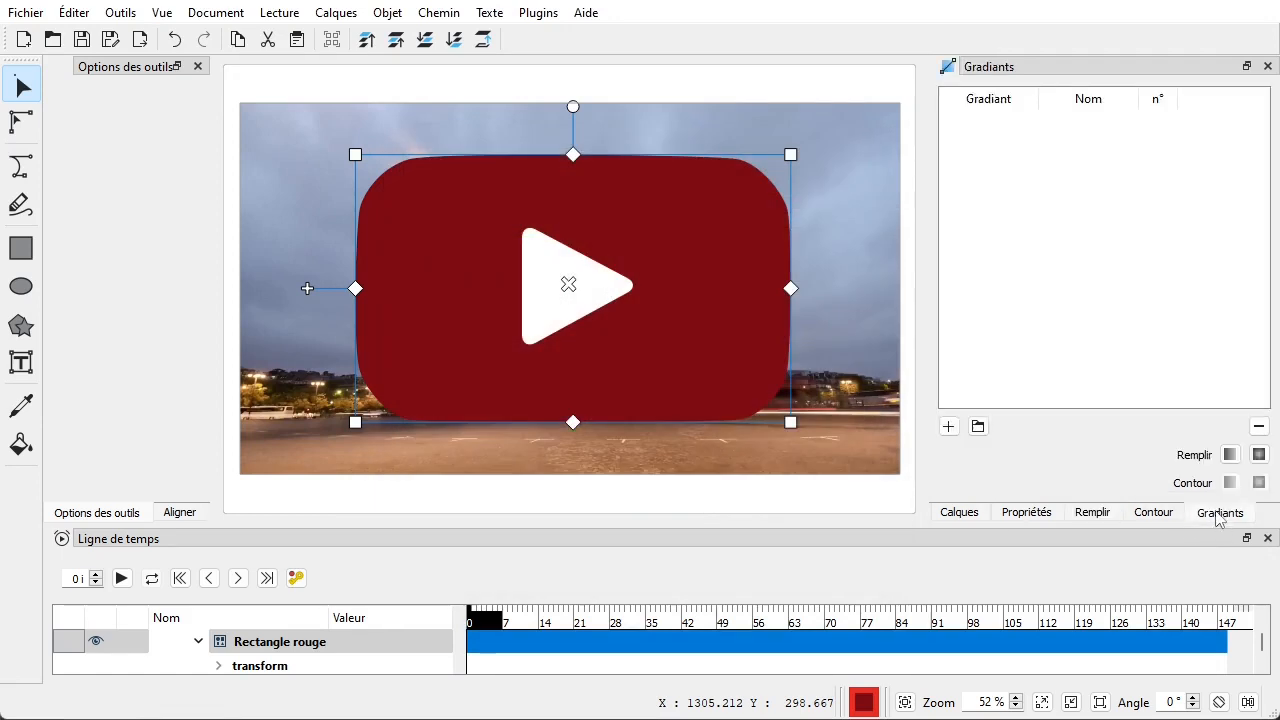
click(948, 427)
click(986, 136)
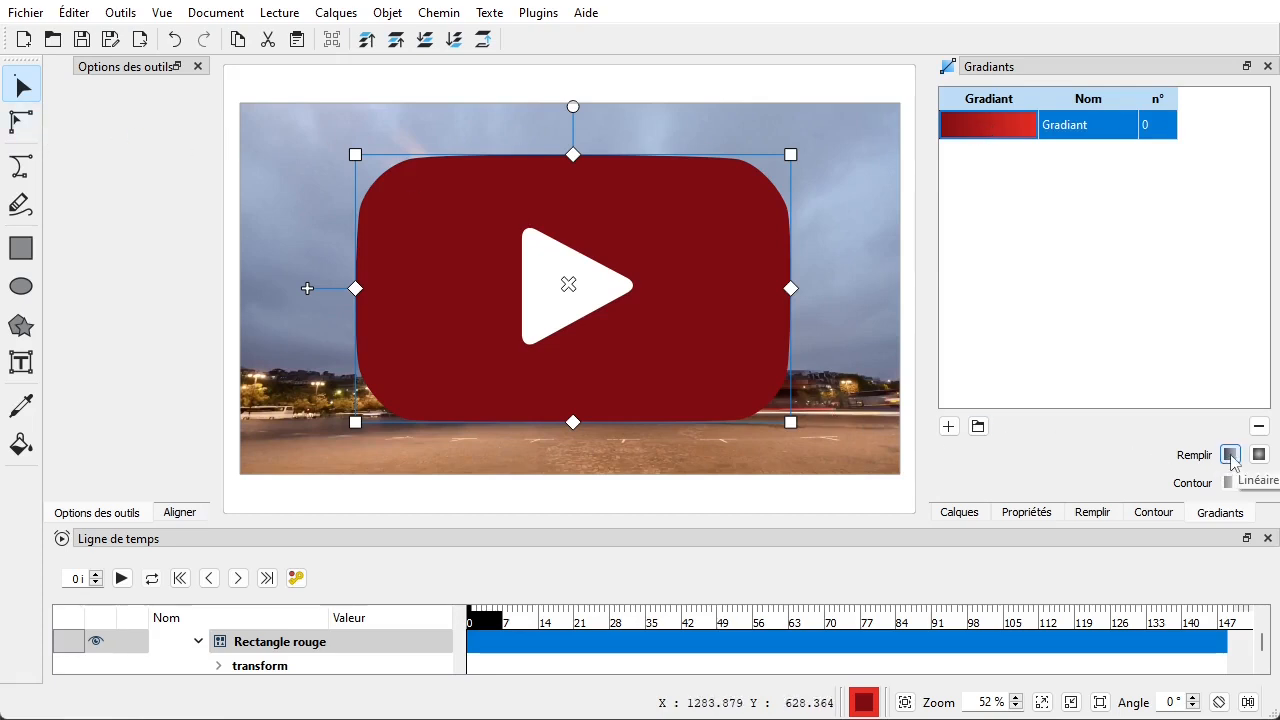
click(1231, 457)
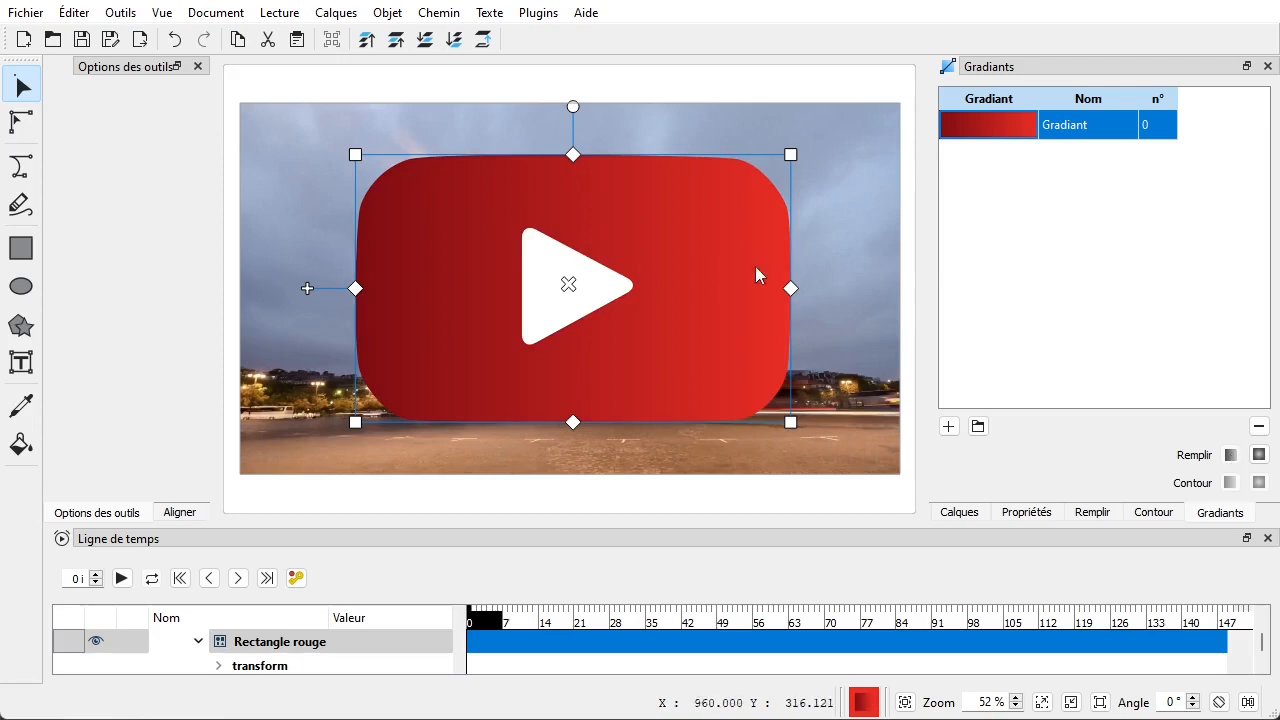
- Reorient the gradient vertically, with the dark end near the rectangle's lower edge and the bright end above its upper edge, and save the animation
click(19, 123)
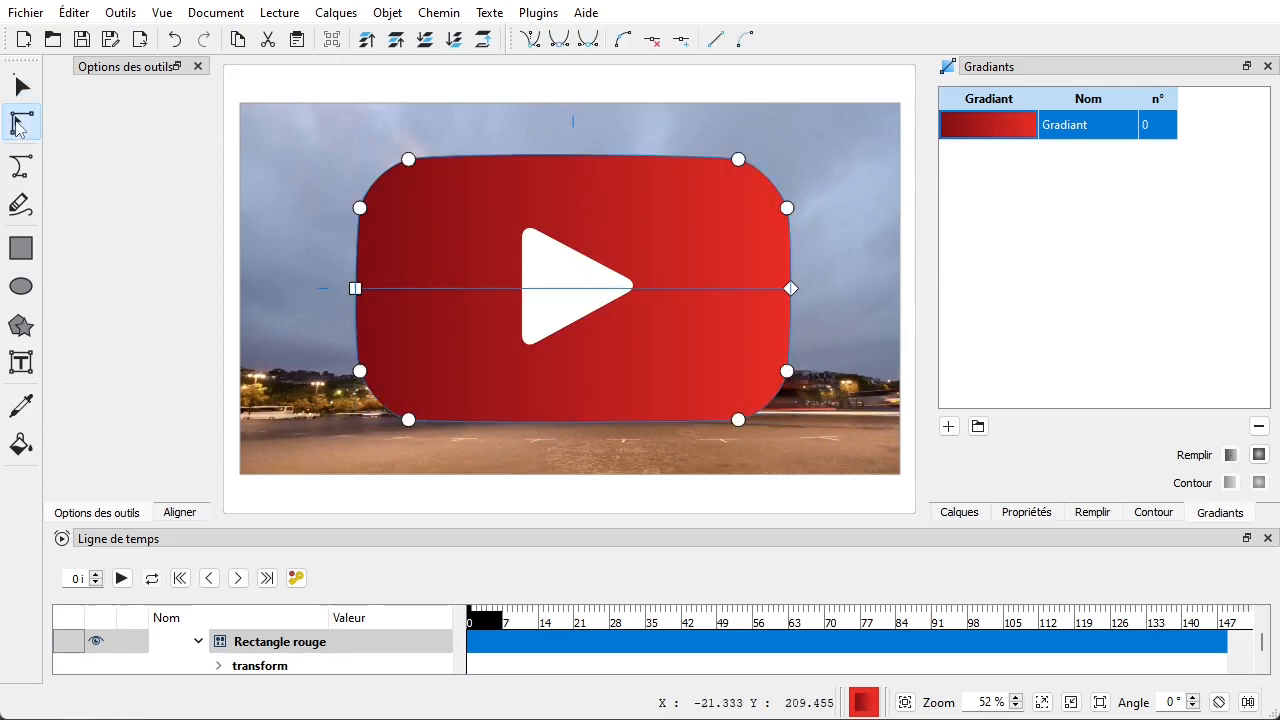
drag(355, 288, 573, 421)
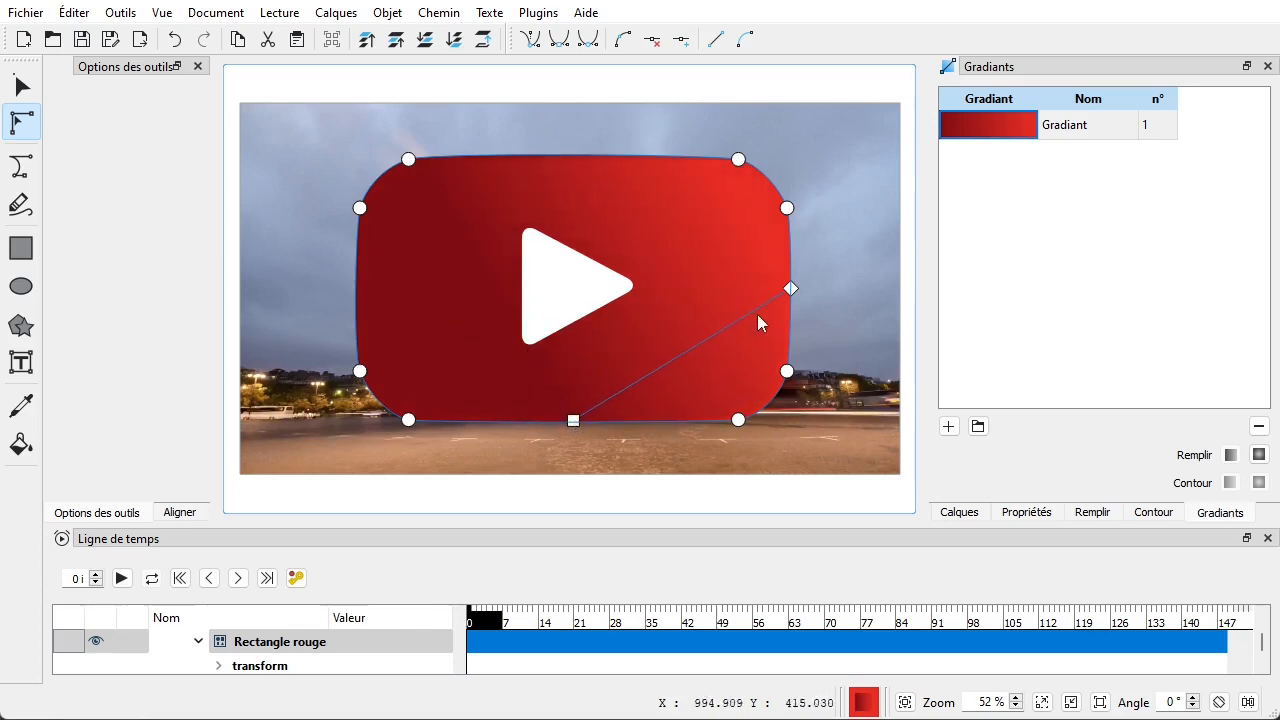
drag(790, 289, 570, 115)
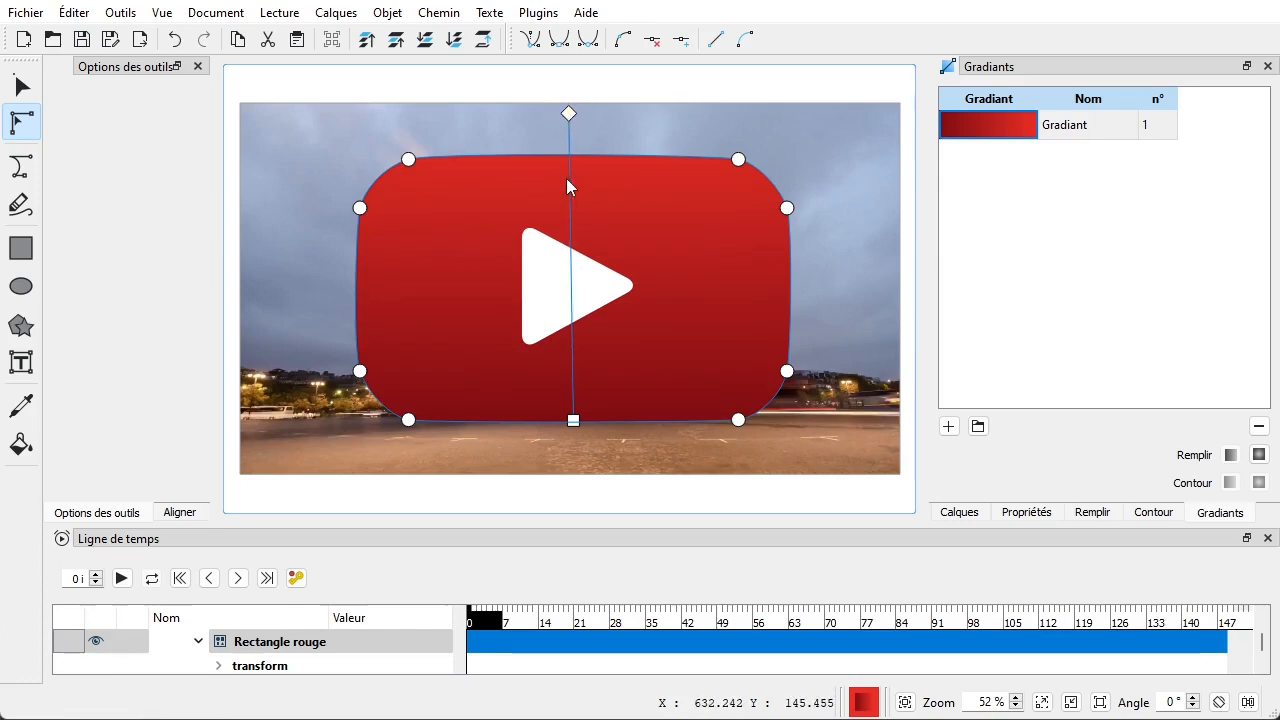
drag(576, 427, 566, 402)
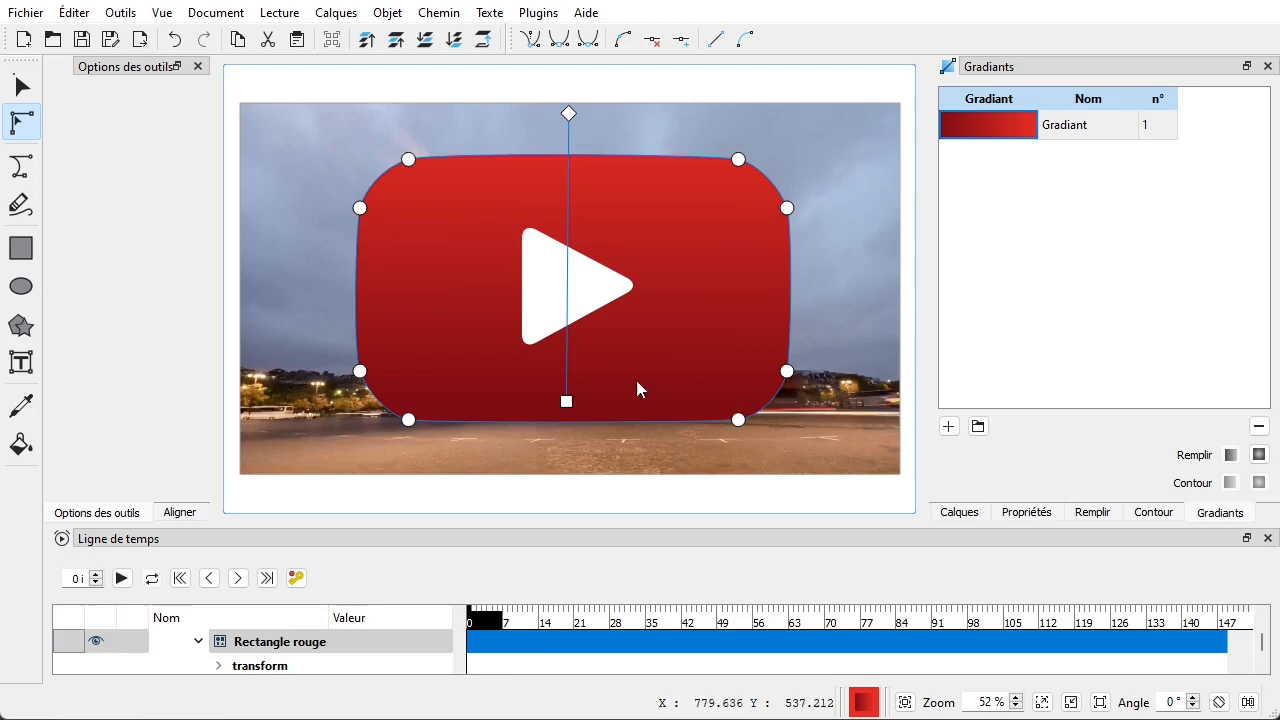
click(81, 43)
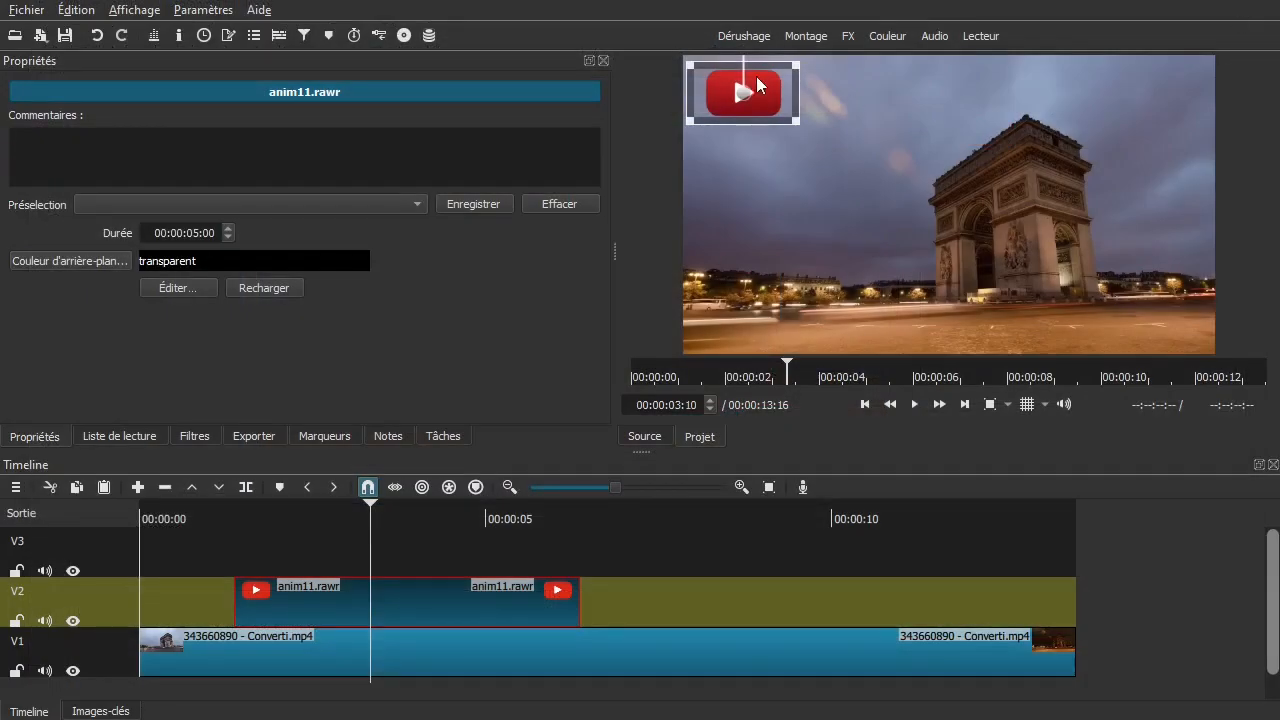
- Update the anim11.rawr thumbnails in the playlist and on the track V2 clip, and save the Shotcut project
click(112, 436)
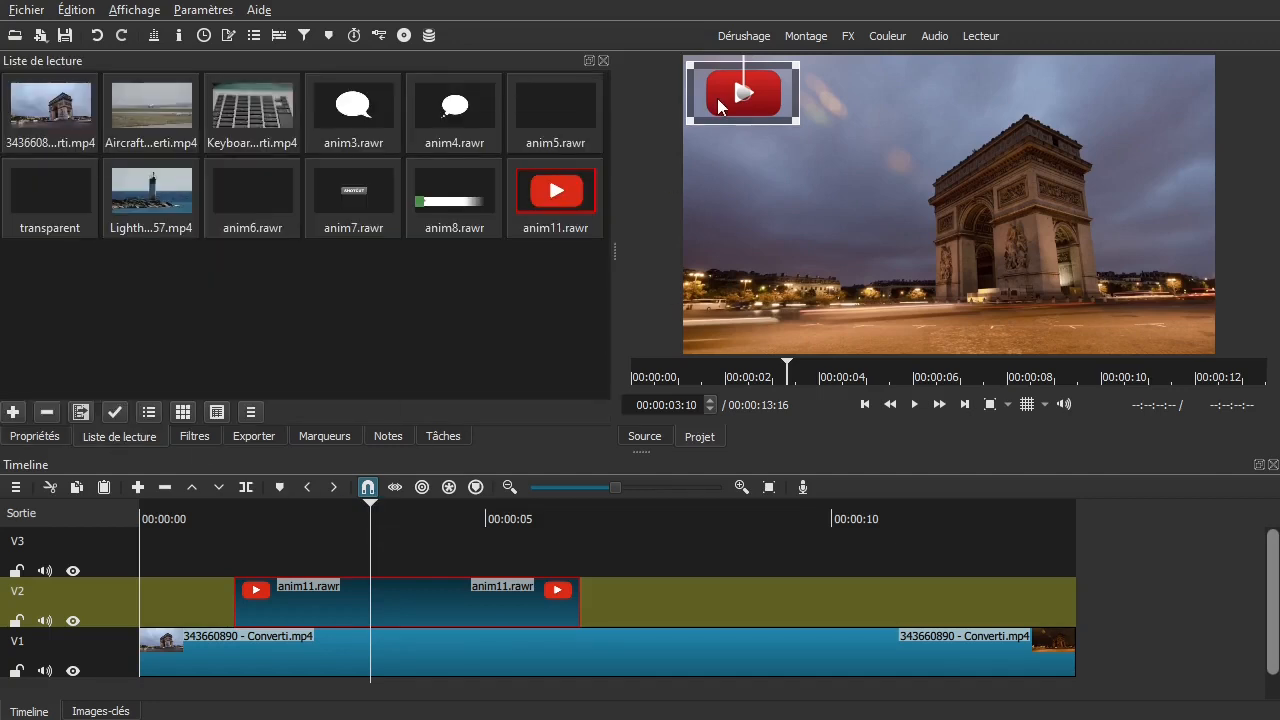
right_click(581, 201)
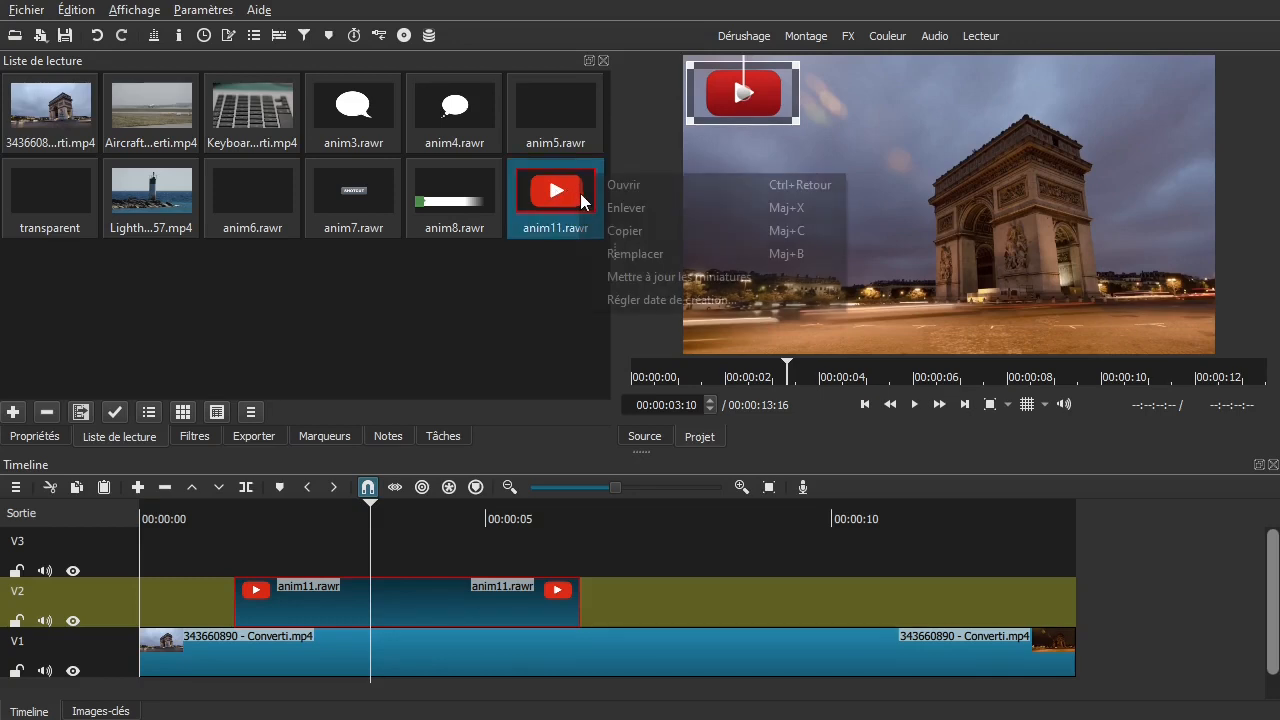
click(627, 271)
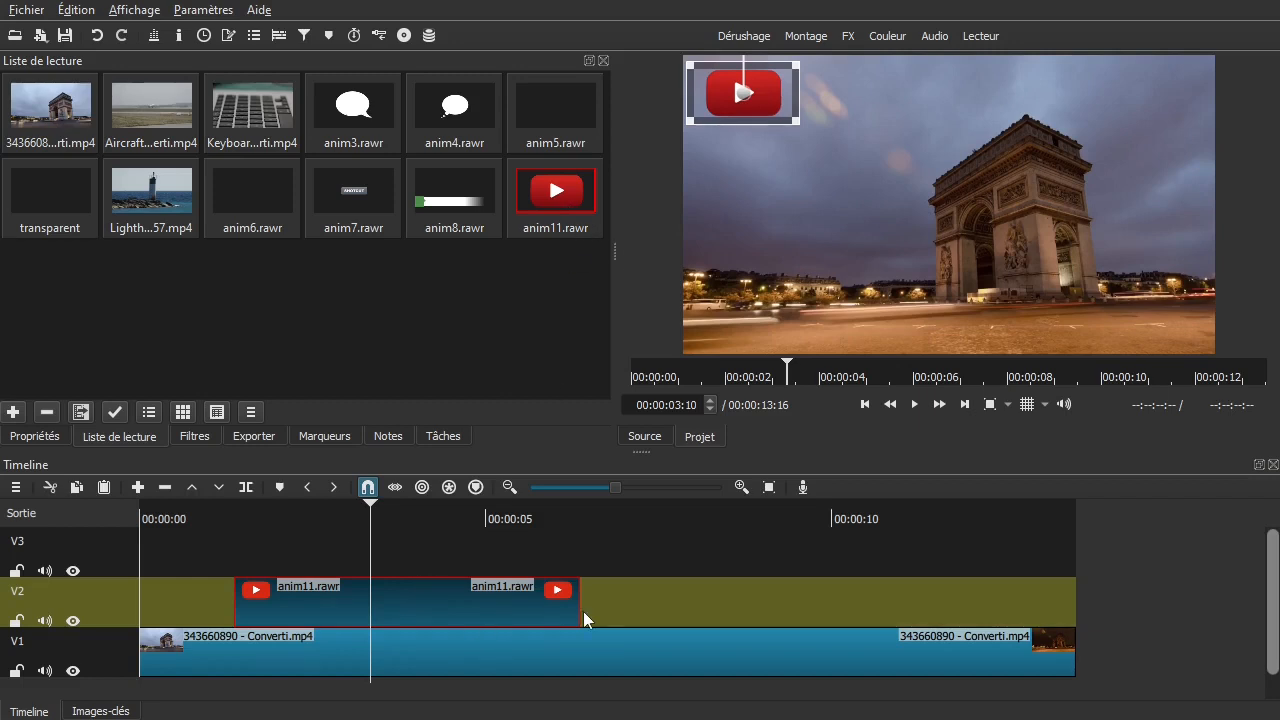
right_click(470, 604)
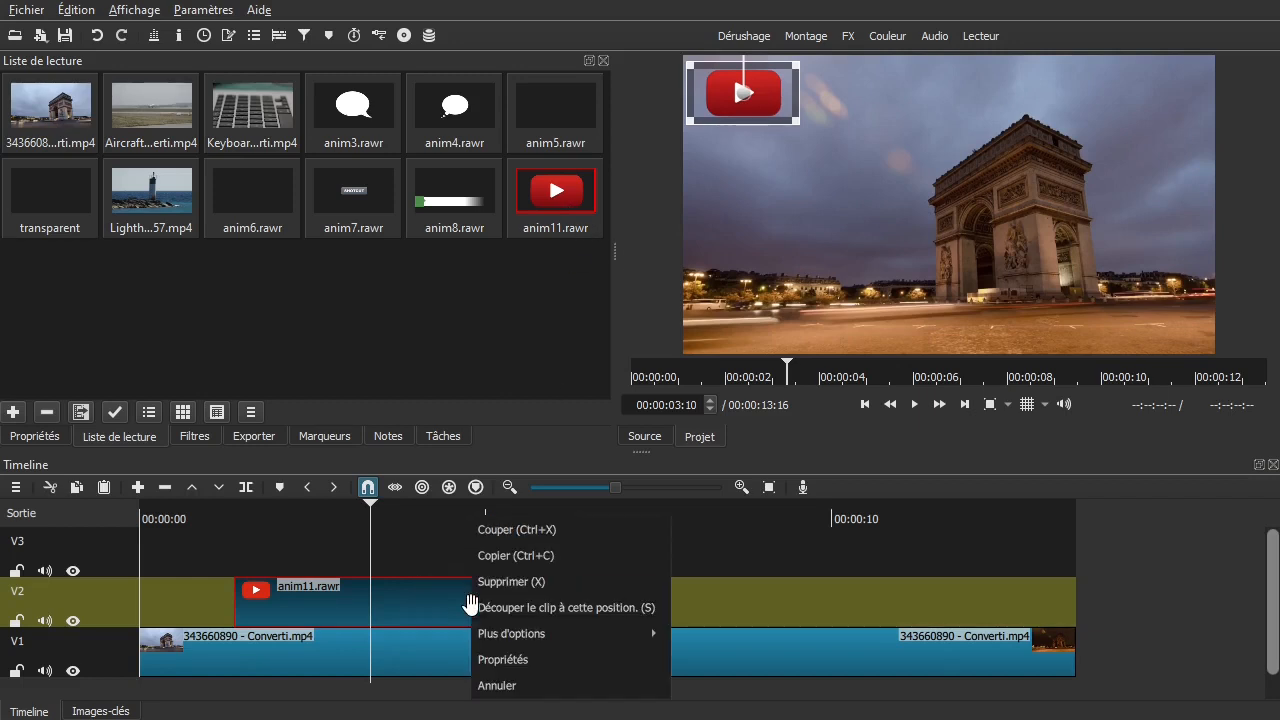
mouse_move(478, 641)
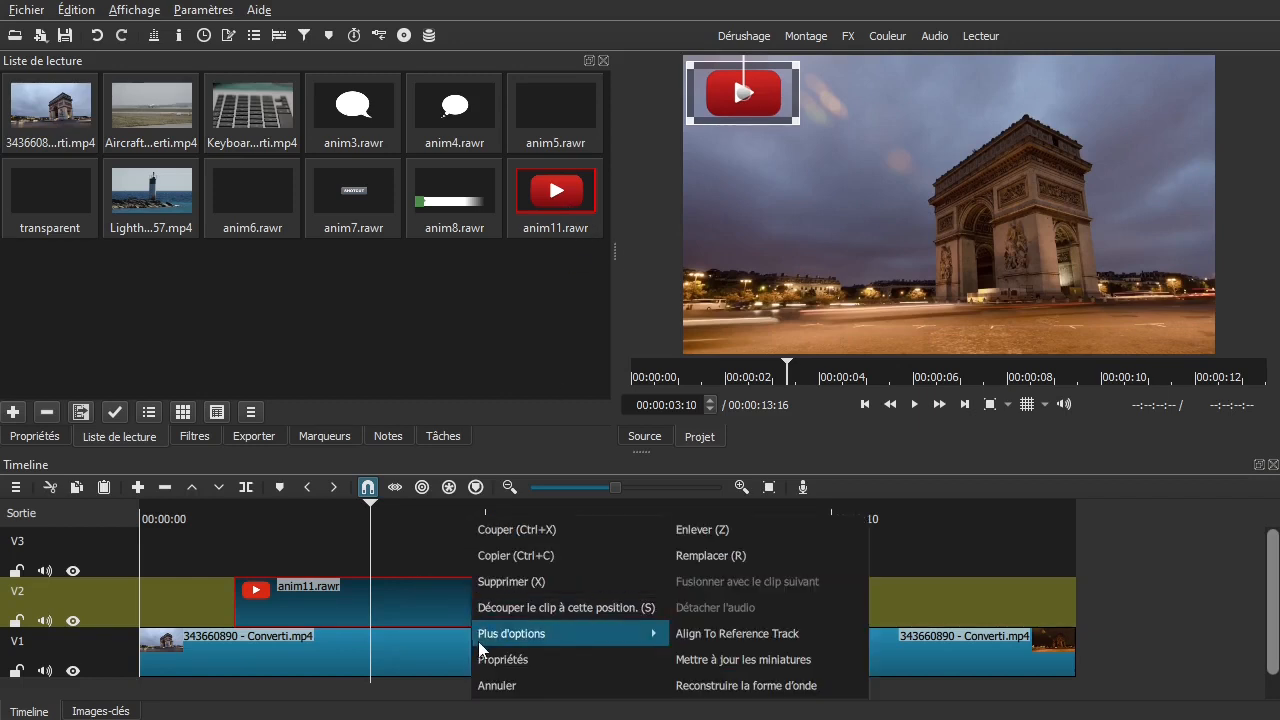
click(739, 659)
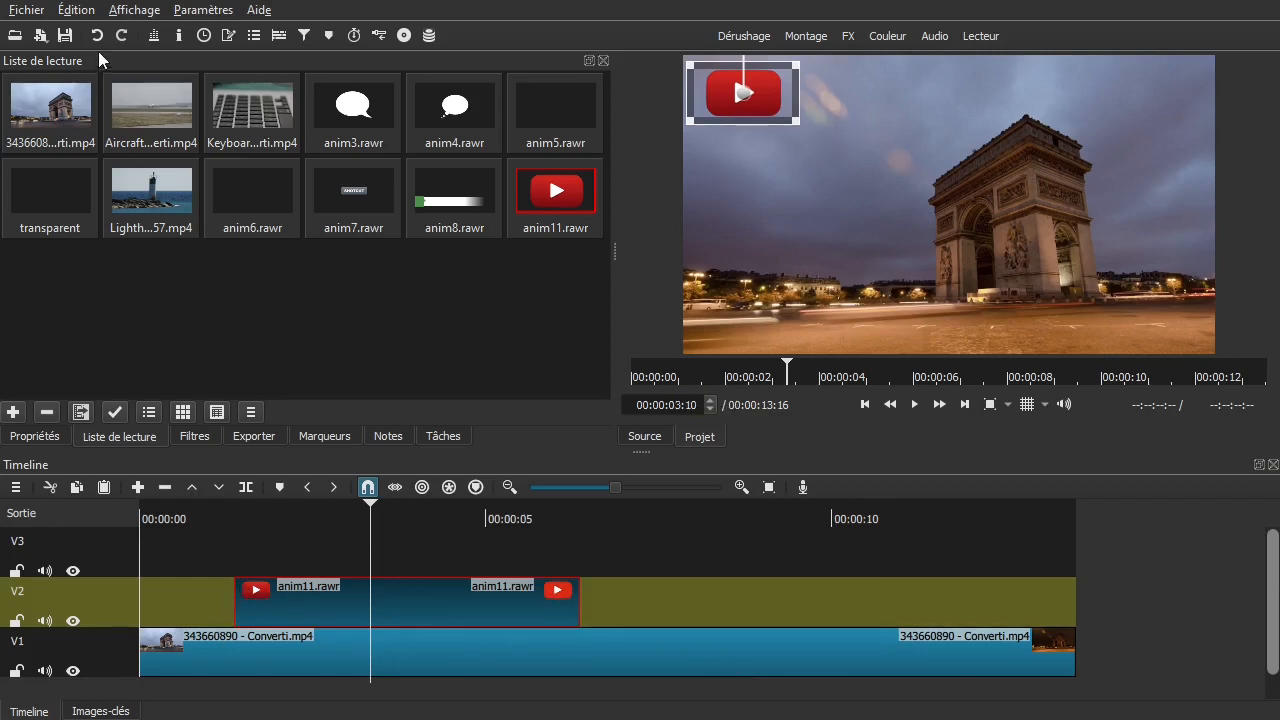
click(65, 36)
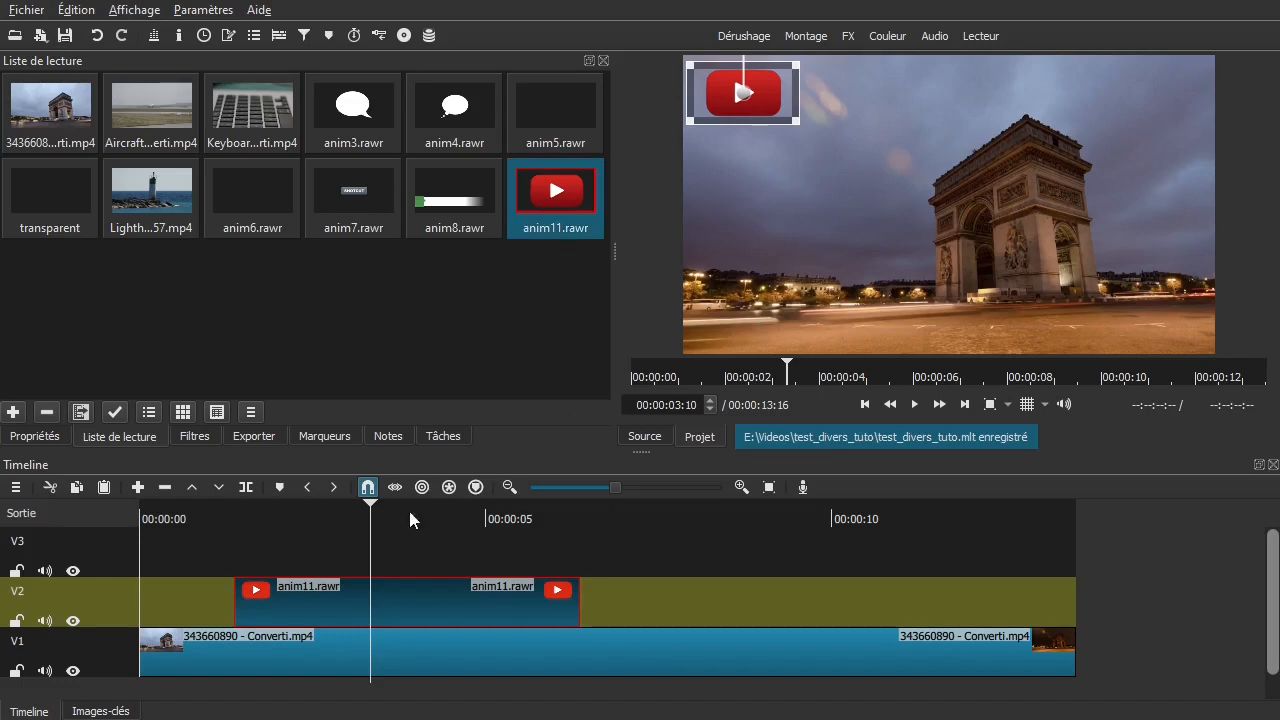
- Add a fade-in and a fade-out to the anim11.rawr clip on track V2
click(204, 551)
drag(242, 588, 306, 581)
drag(563, 577, 440, 582)
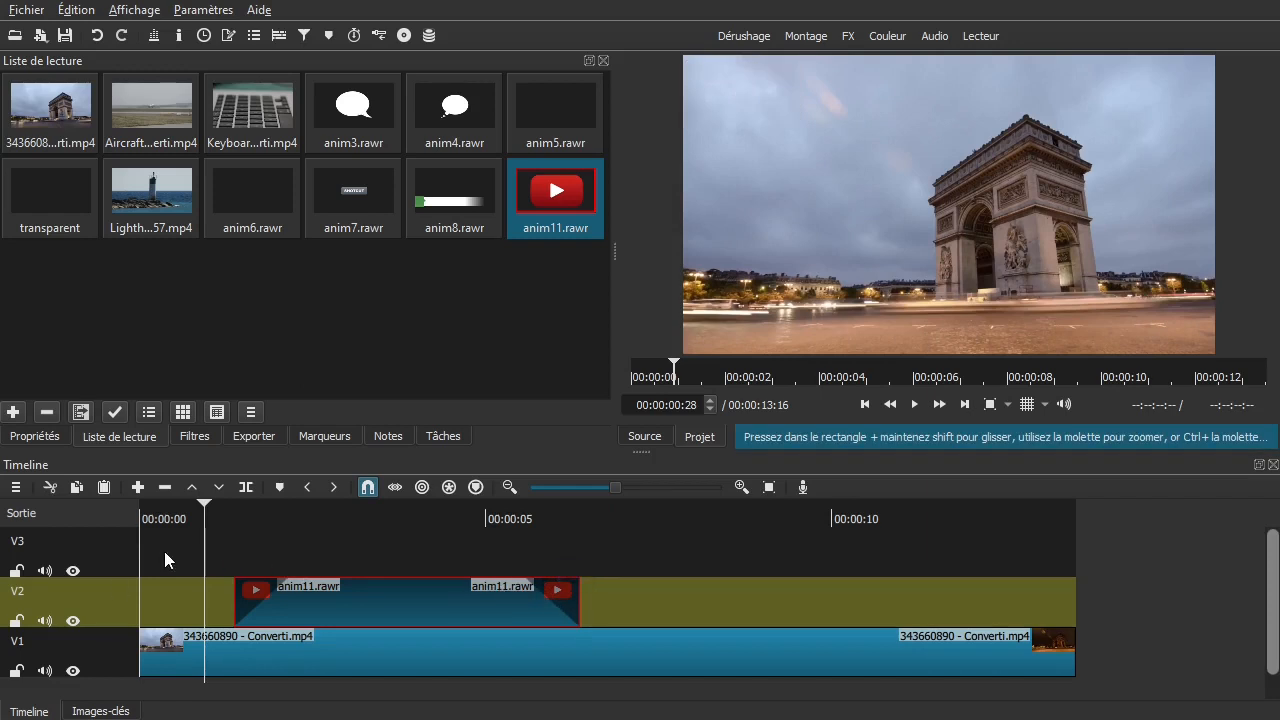
- Play the timeline through the anim11.rawr clip to check the logo's fades over the video
click(130, 593)
key(space)
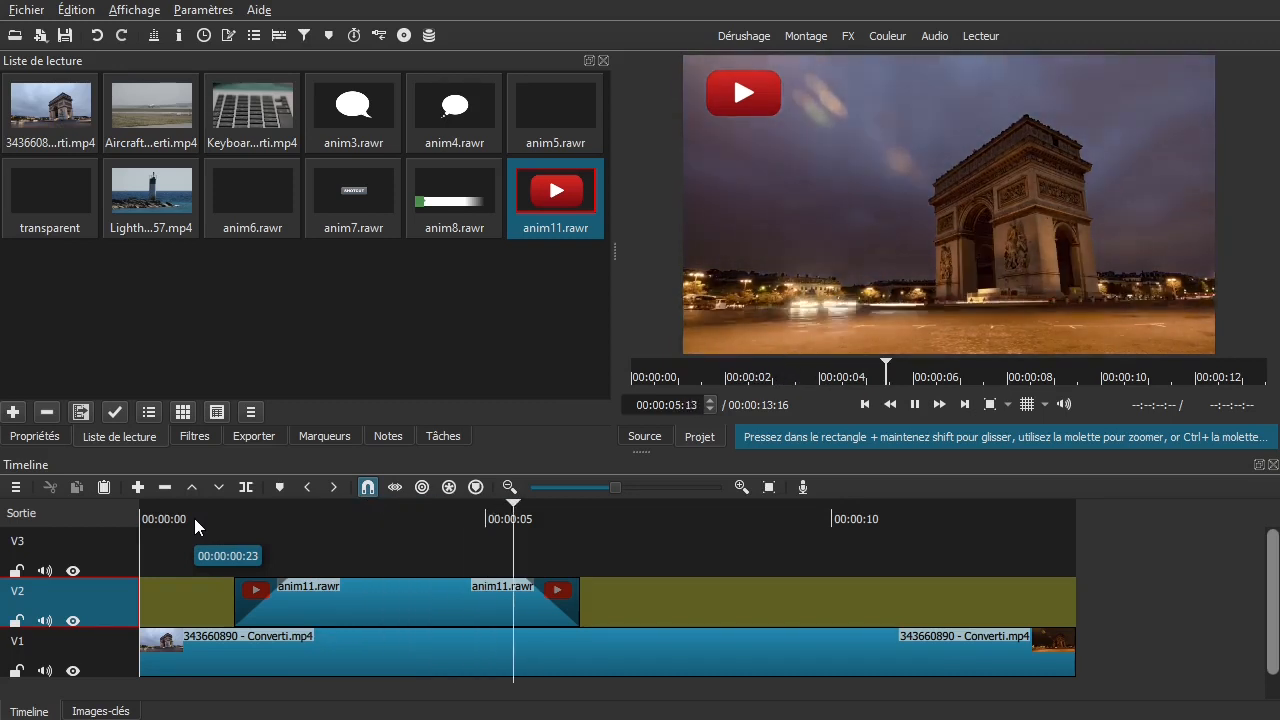
key(space)
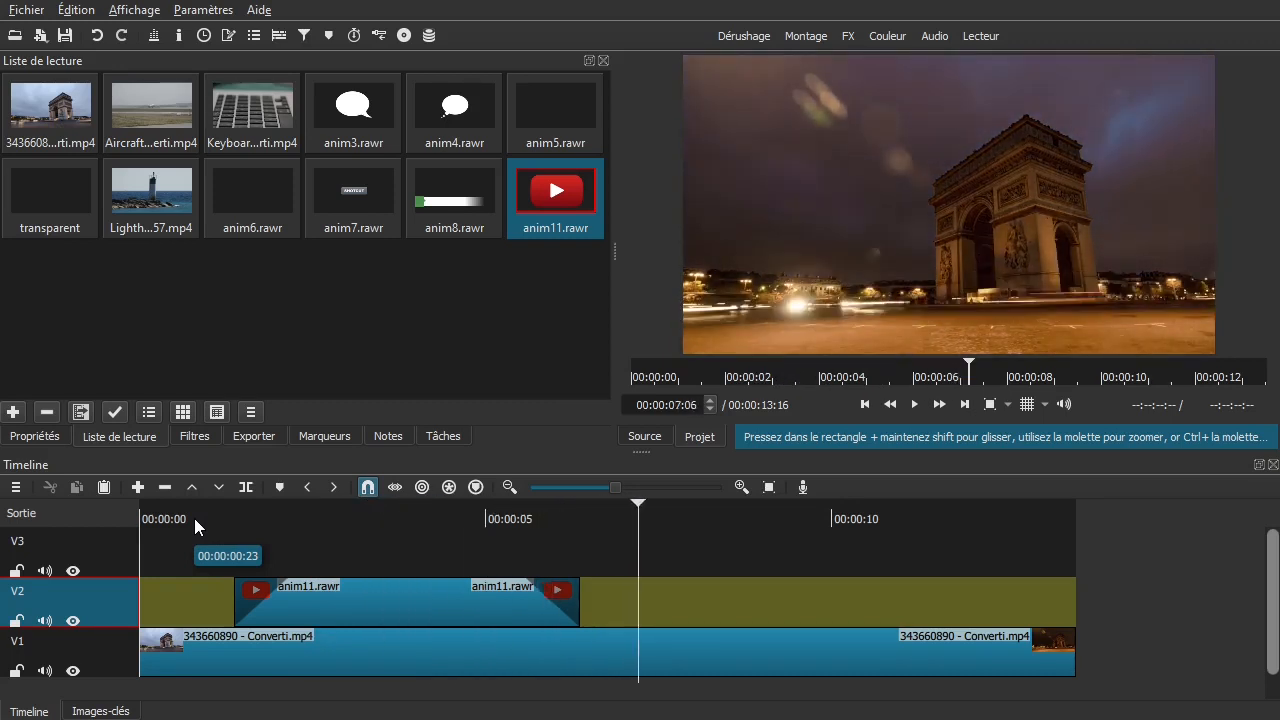